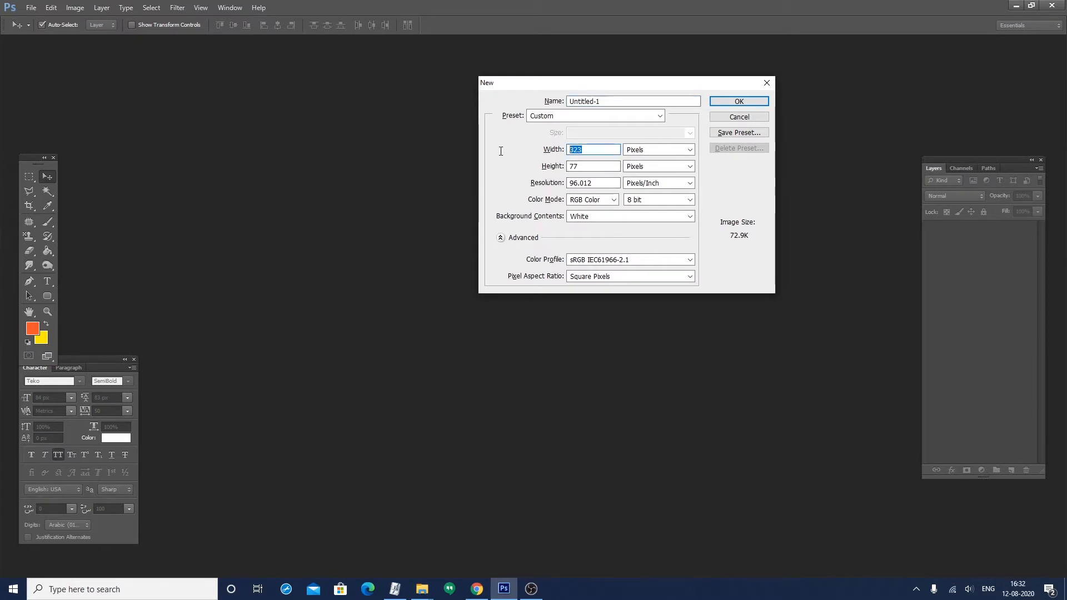
Create a new document 1280 pixels wide and 720 pixels high with a white background
text(1)
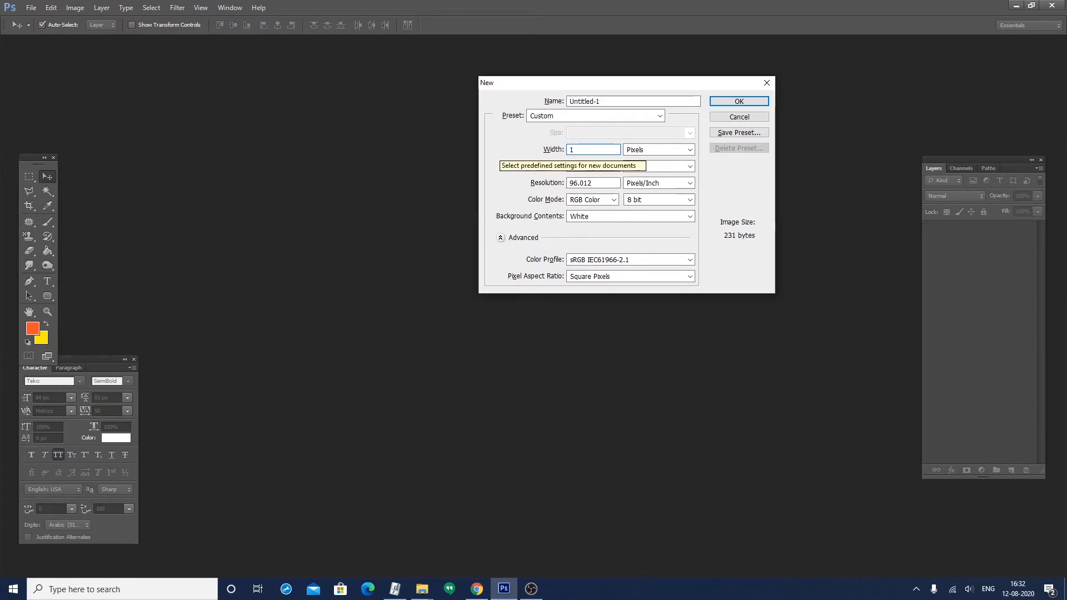
text(280)
click(555, 168)
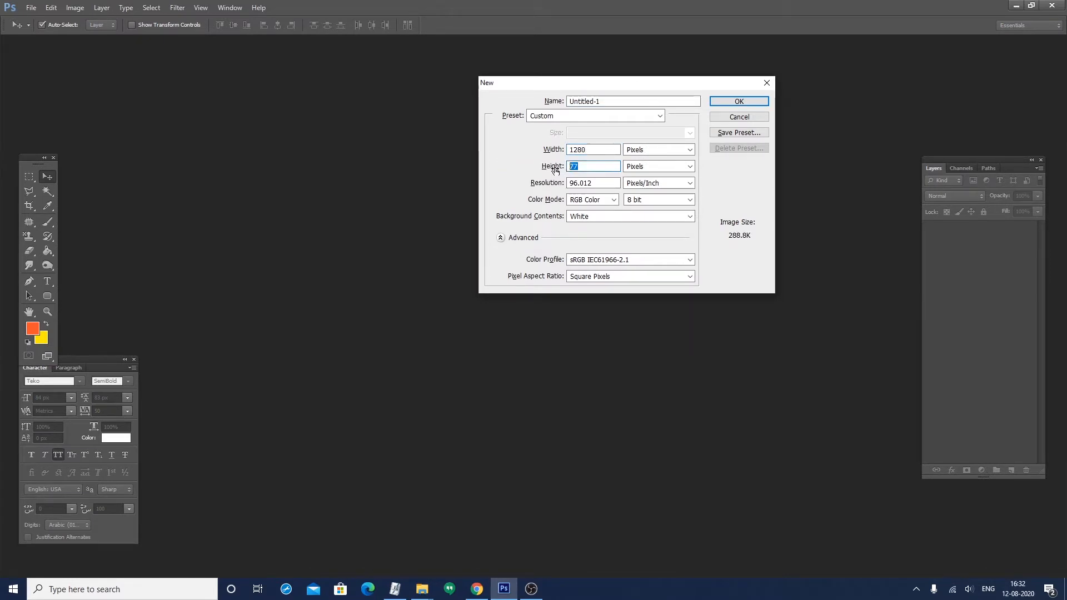
text(720)
key(Return)
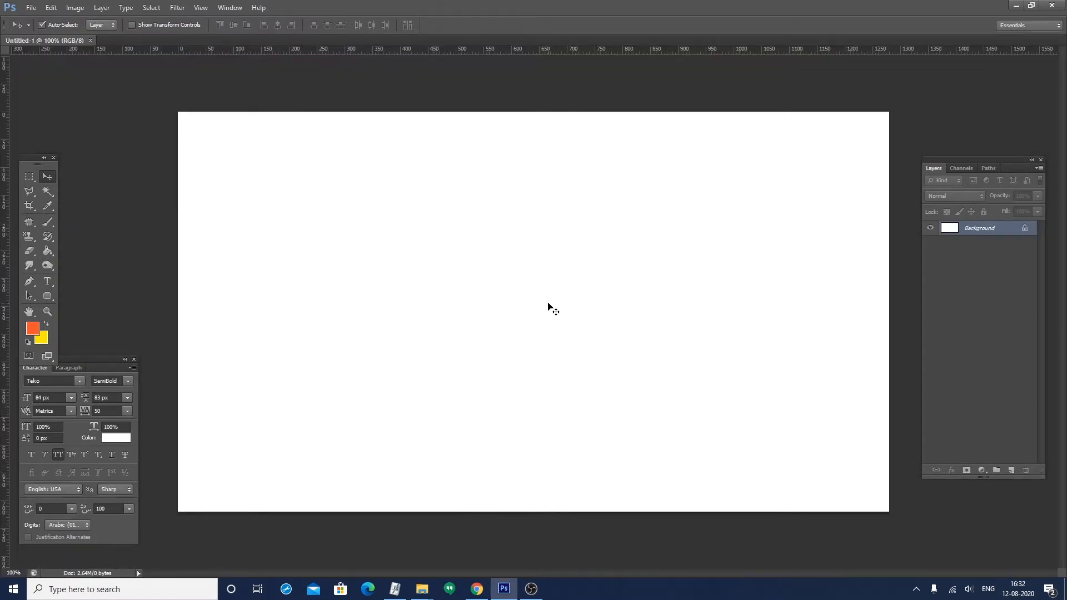
Save the document in Photoshop format as Music Thumb Image in the Thumbnails folder
key(ctrl+s)
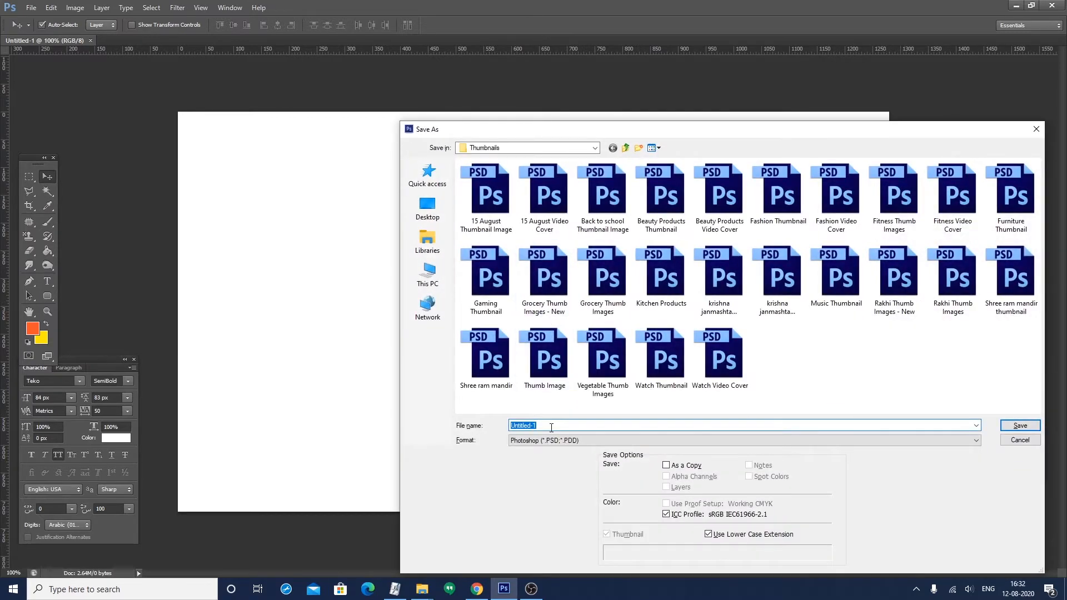
text(Thumb)
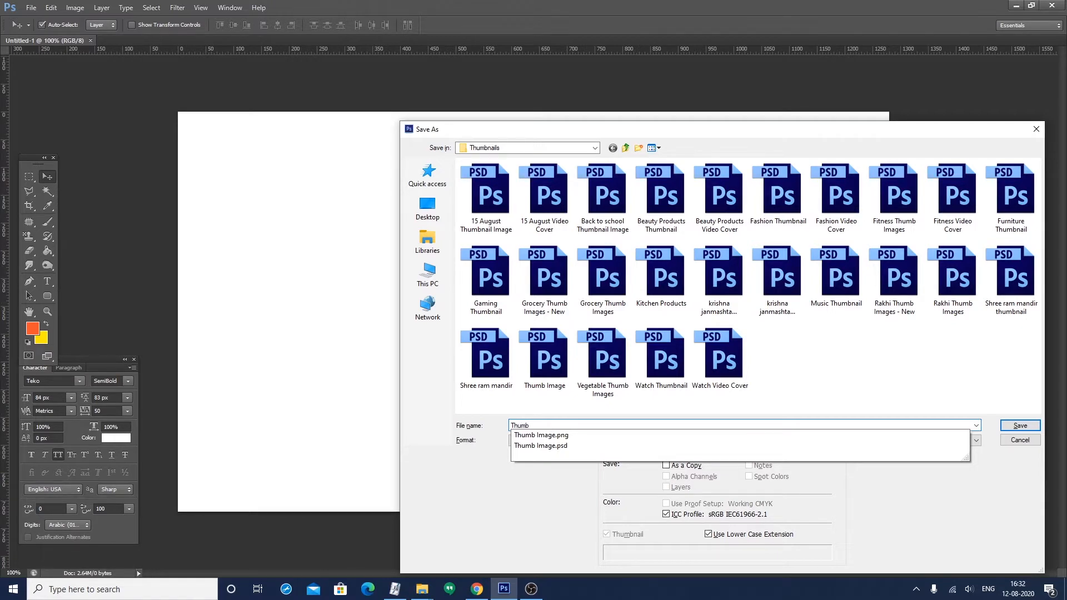
text(Music Thumb)
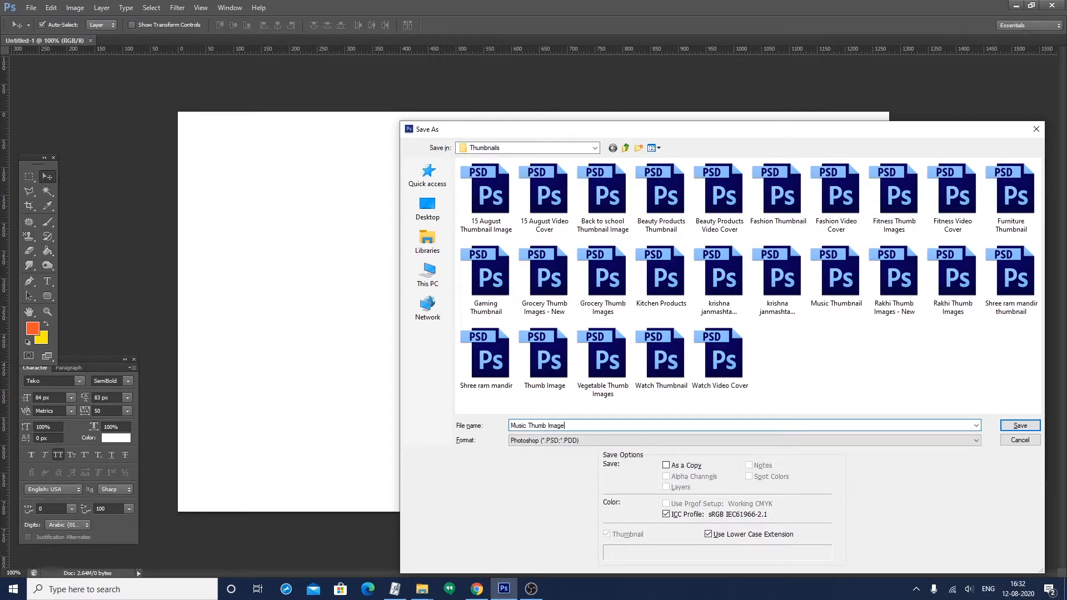
key(Return)
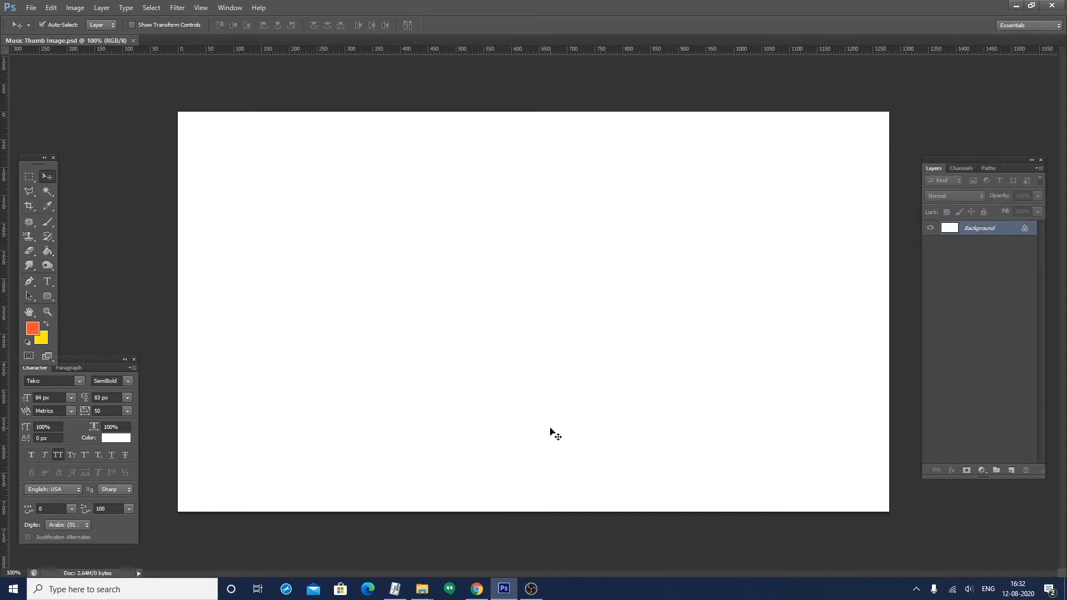
Open the Guitar image from the Ref Image folder in Photoshop as a separate document
click(422, 588)
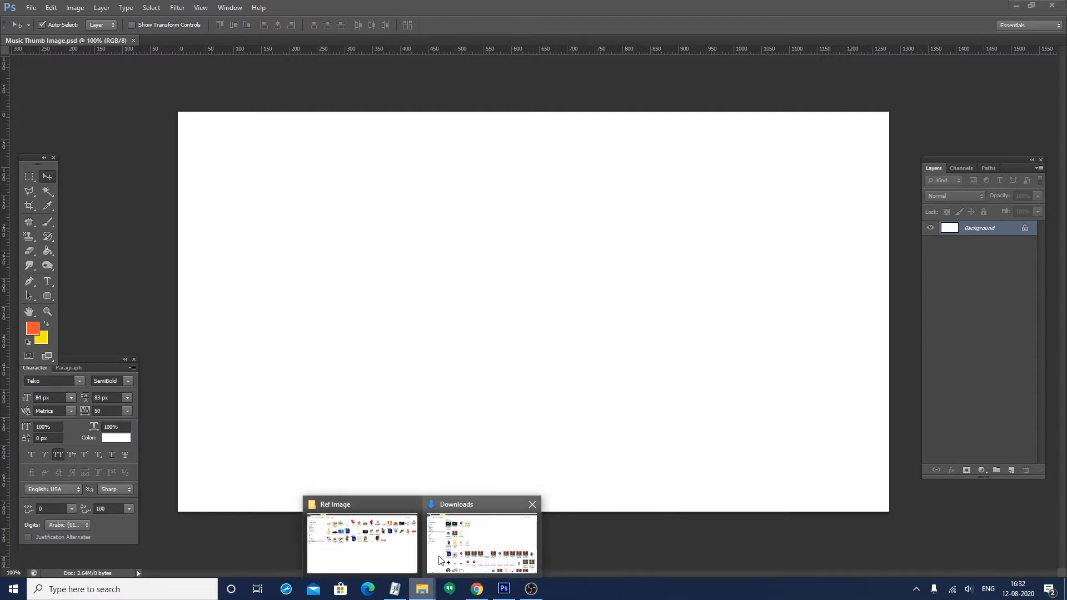
click(396, 550)
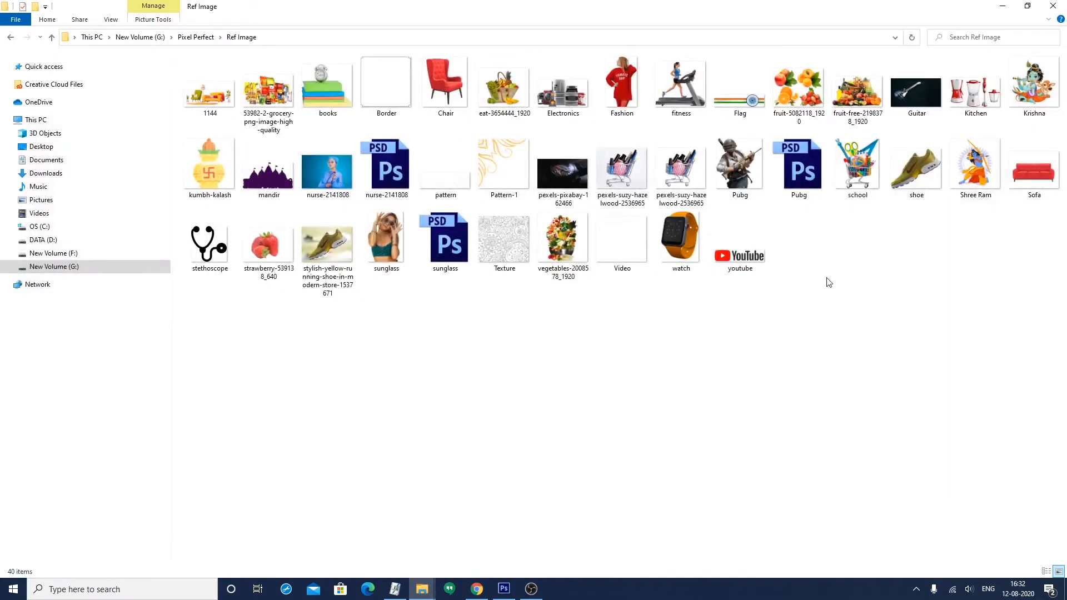
drag(915, 92, 416, 338)
key(ctrl+1)
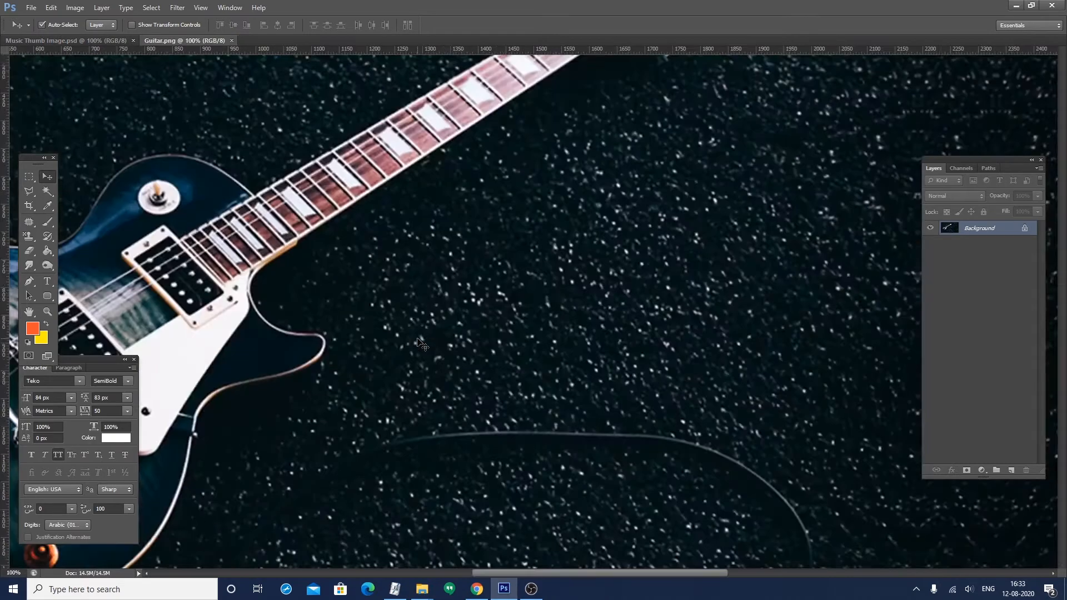
key(ctrl+0)
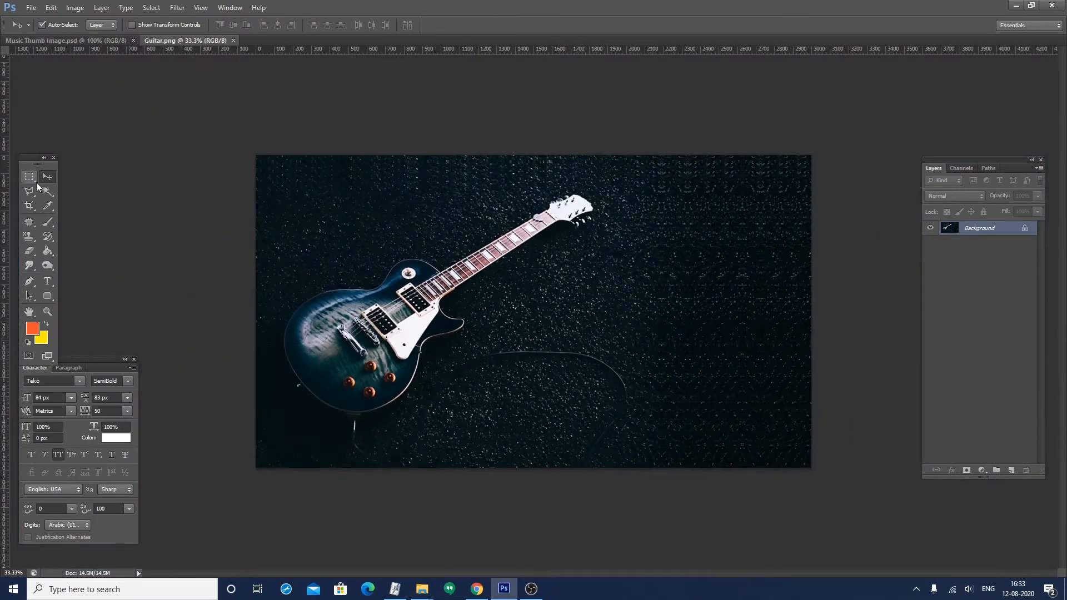
Copy the entire guitar image and paste it into the Music Thumb Image document
click(30, 178)
key(ctrl+a)
key(ctrl+c)
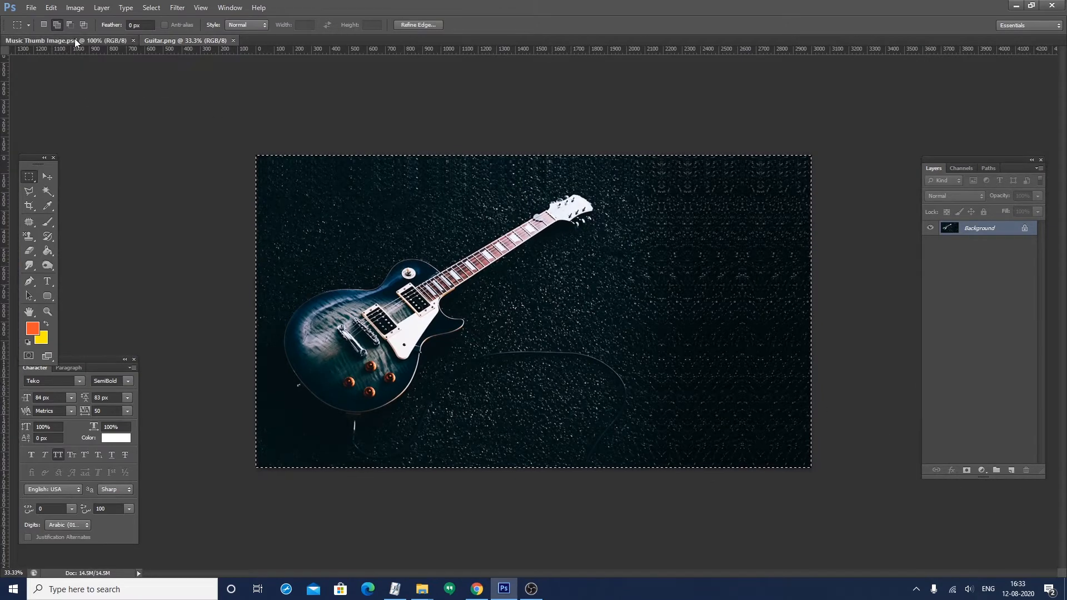
click(75, 40)
key(v)
key(ctrl+v)
Scale the pasted guitar layer down to about the canvas width and place it over the canvas
key(ctrl+t)
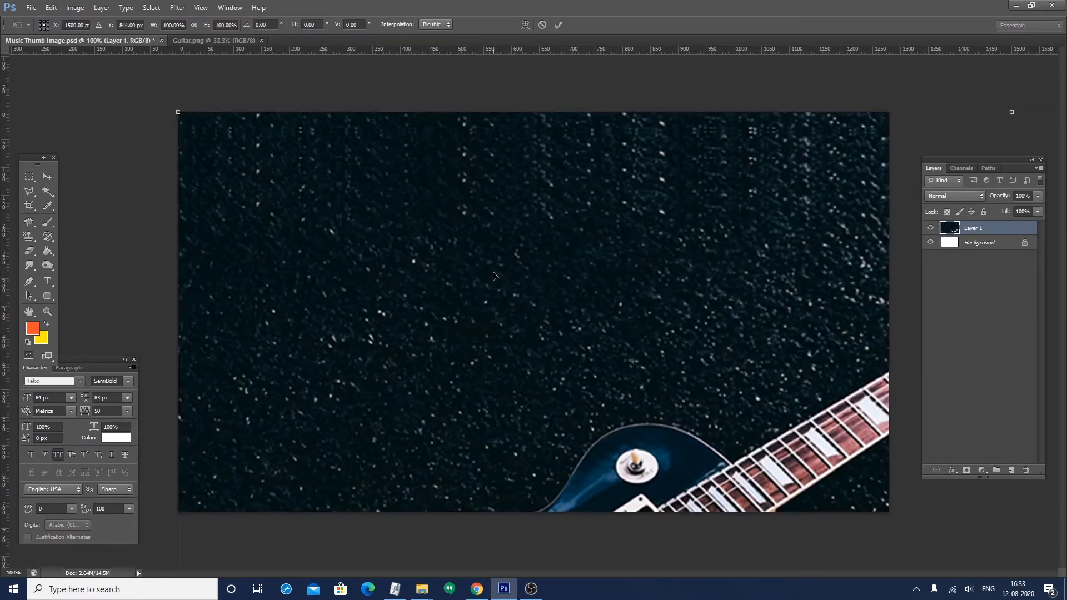
key(ctrl+minus)
drag(297, 179, 614, 357)
drag(664, 417, 345, 263)
key(Return)
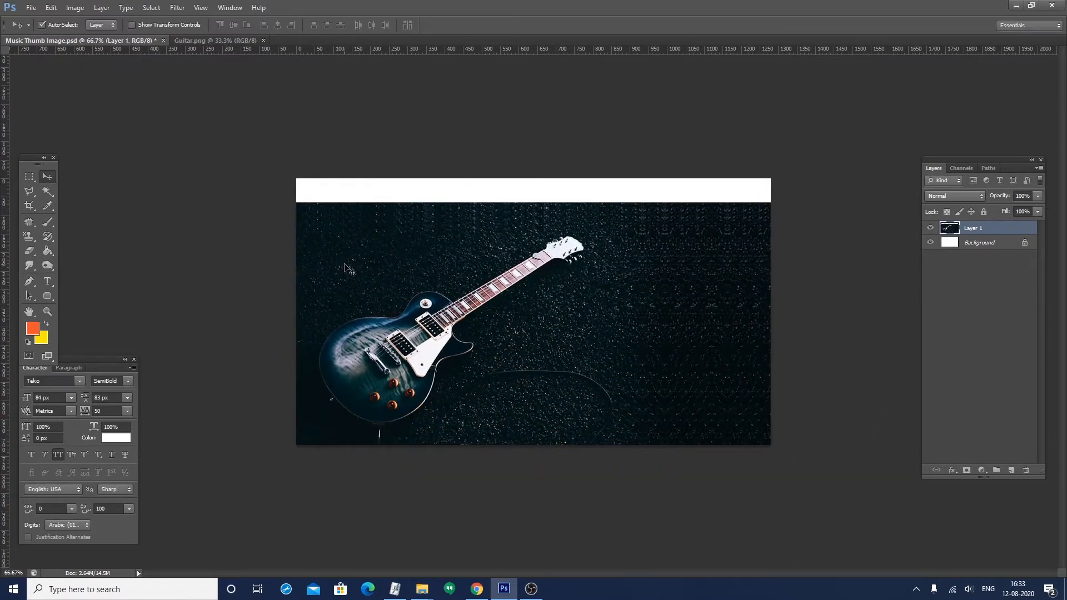
Nudge the guitar layer up and adjust it with Free Transform so it covers the whole canvas
key(ctrl+plus)
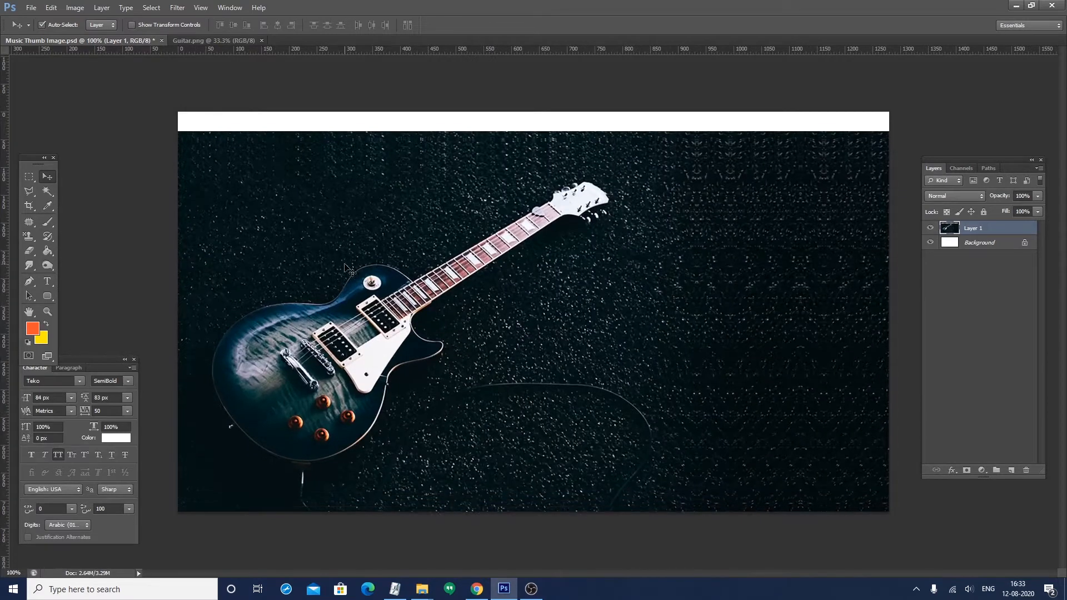
key(shift+Up)
key(shift+Up)
key(shift+Up)
key(Down)
key(Down)
key(Down)
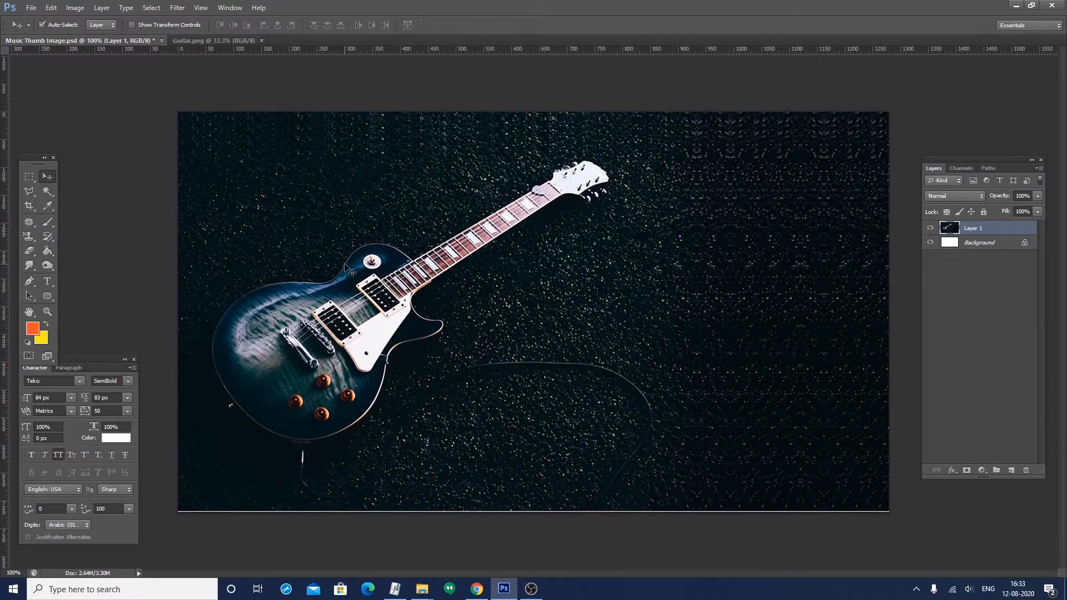
key(ctrl+t)
key(Return)
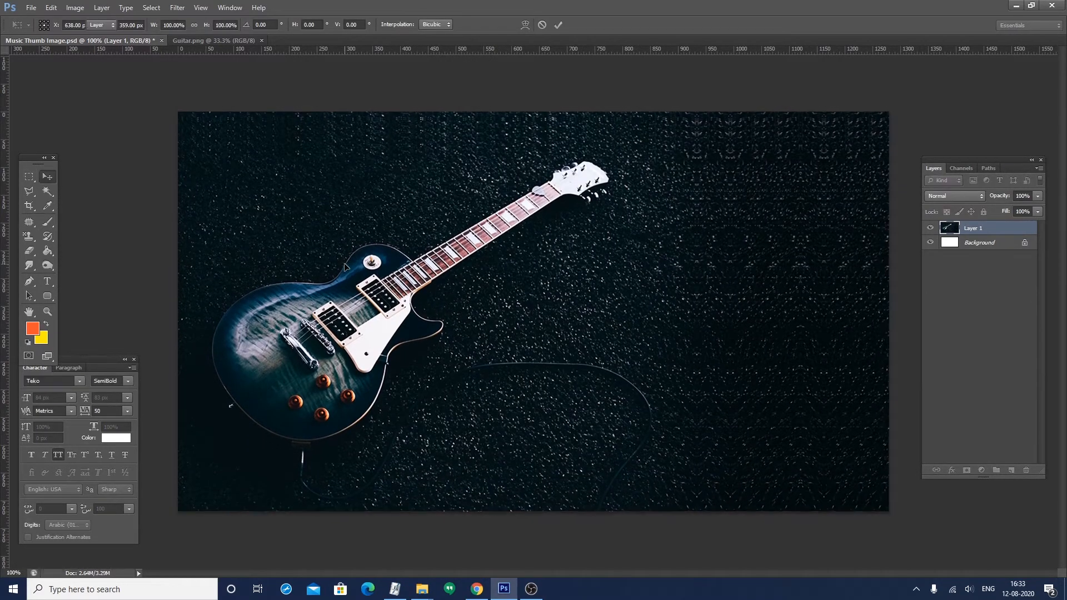
key(ctrl+minus)
key(ctrl+minus)
key(ctrl+minus)
key(ctrl+minus)
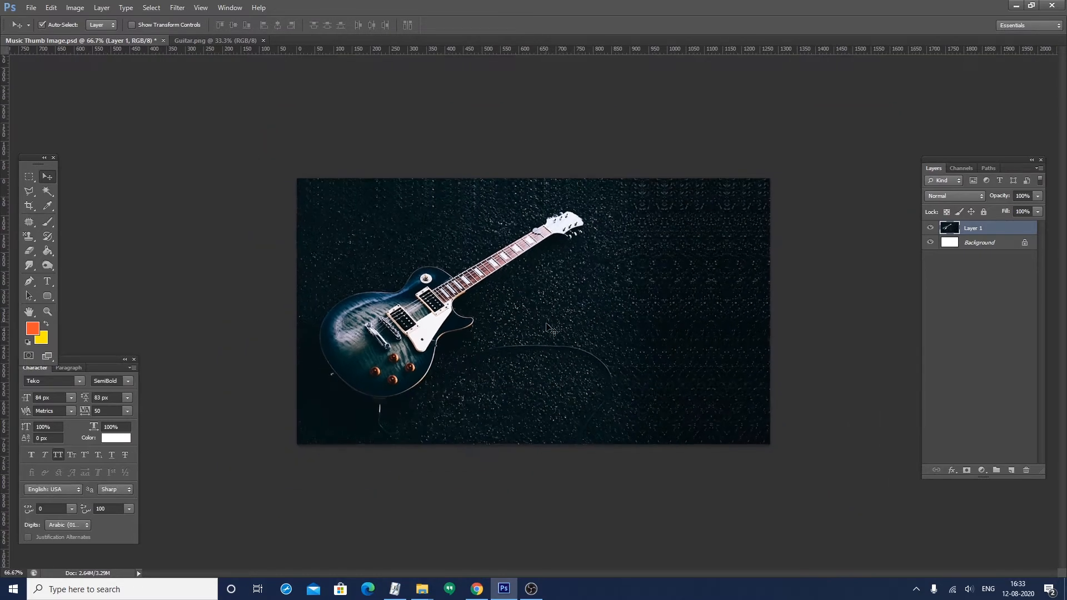
key(ctrl+minus)
key(ctrl+plus)
key(ctrl+plus)
key(ctrl+plus)
key(ctrl+plus)
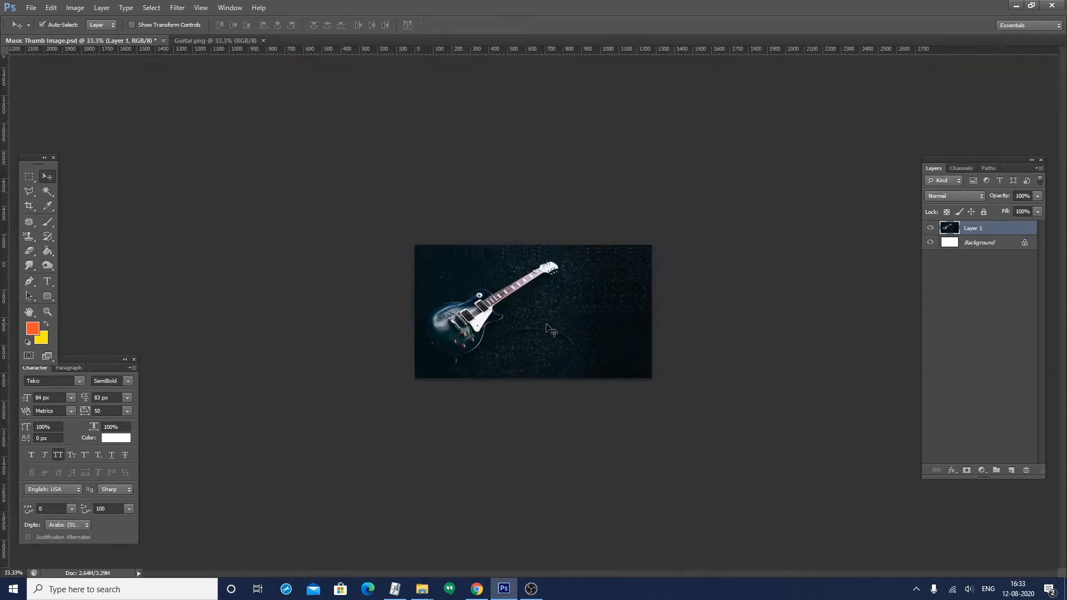
key(ctrl+plus)
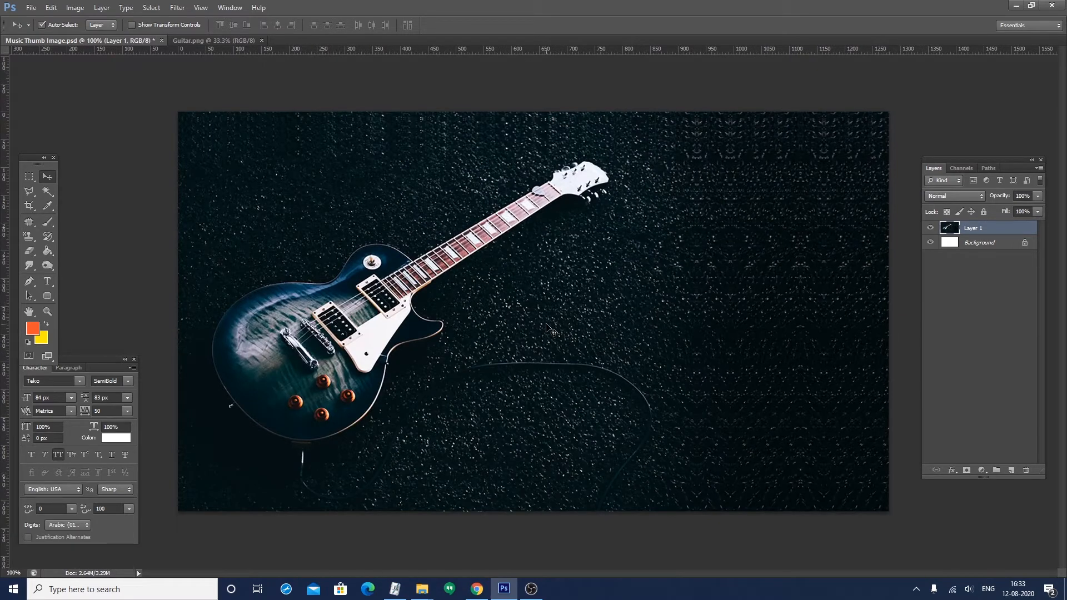
Try drawing a rounded rectangle about 202 × 232 px with a 40 px corner radius beside the guitar's headstock
click(47, 296)
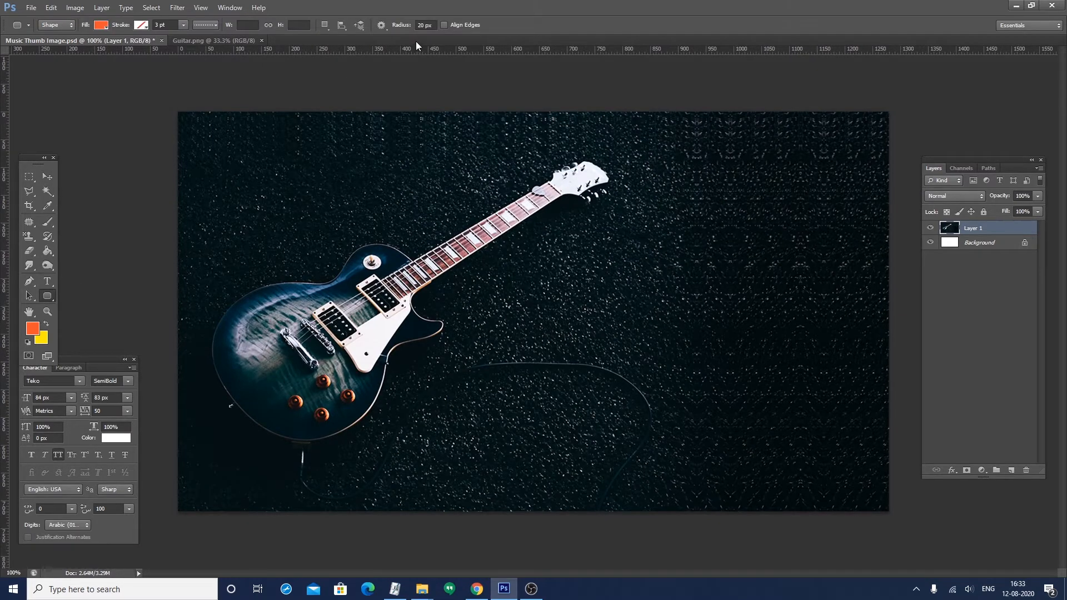
click(421, 25)
text(4)
key(Return)
drag(563, 168, 674, 296)
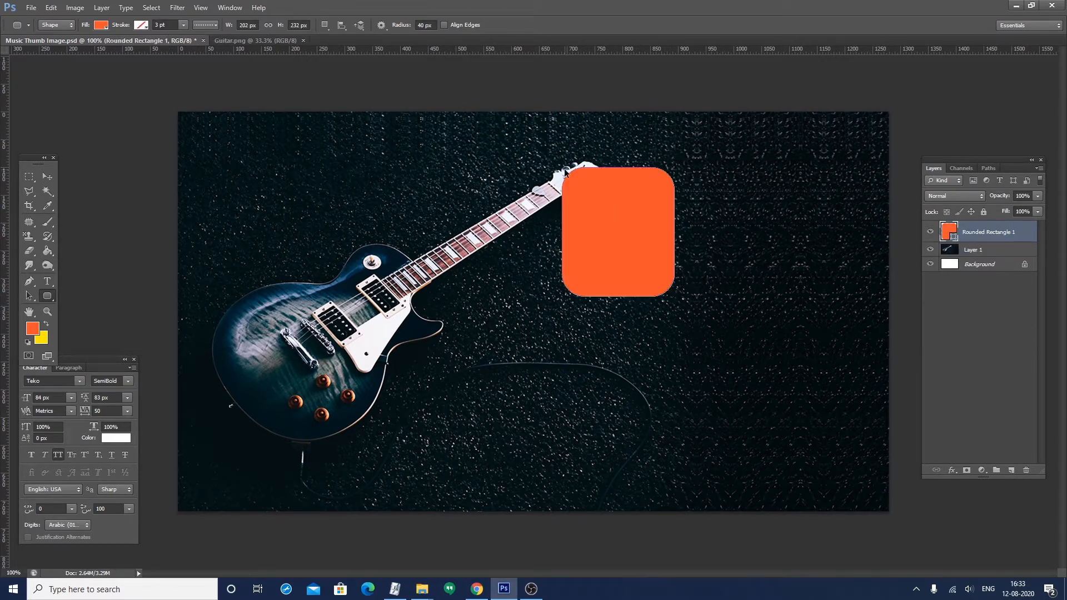
key(ctrl+z)
Draw a rounded rectangle about 513 × 541 px with a 30 px corner radius over the right half of the canvas
drag(422, 25, 414, 25)
text(30)
key(Return)
drag(539, 166, 823, 468)
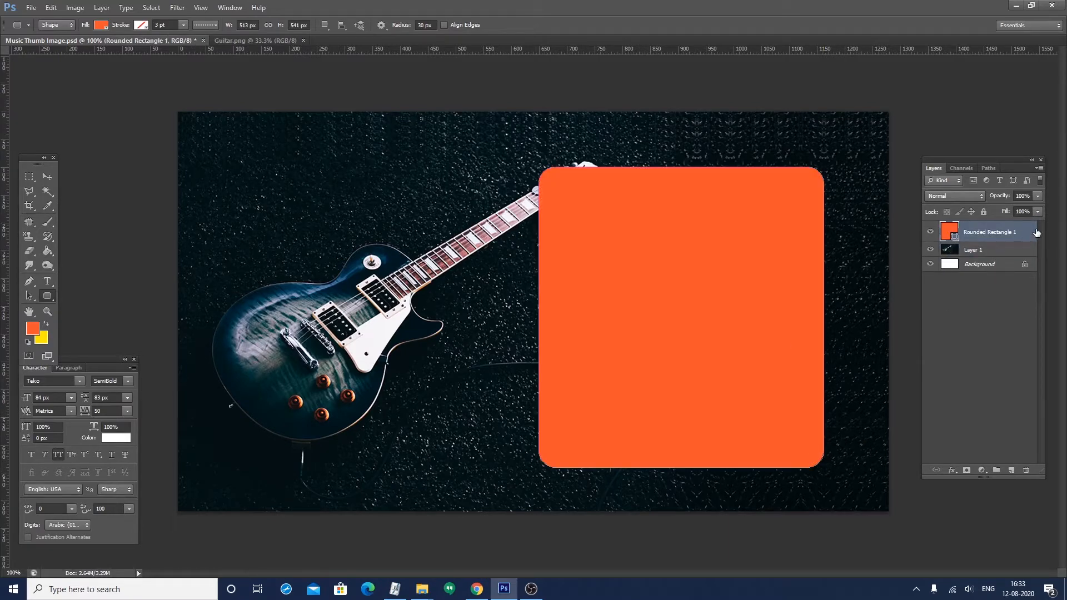
Set the rounded rectangle layer's fill to 0% and add a linear gradient stroke at an angle of -57°
click(1041, 212)
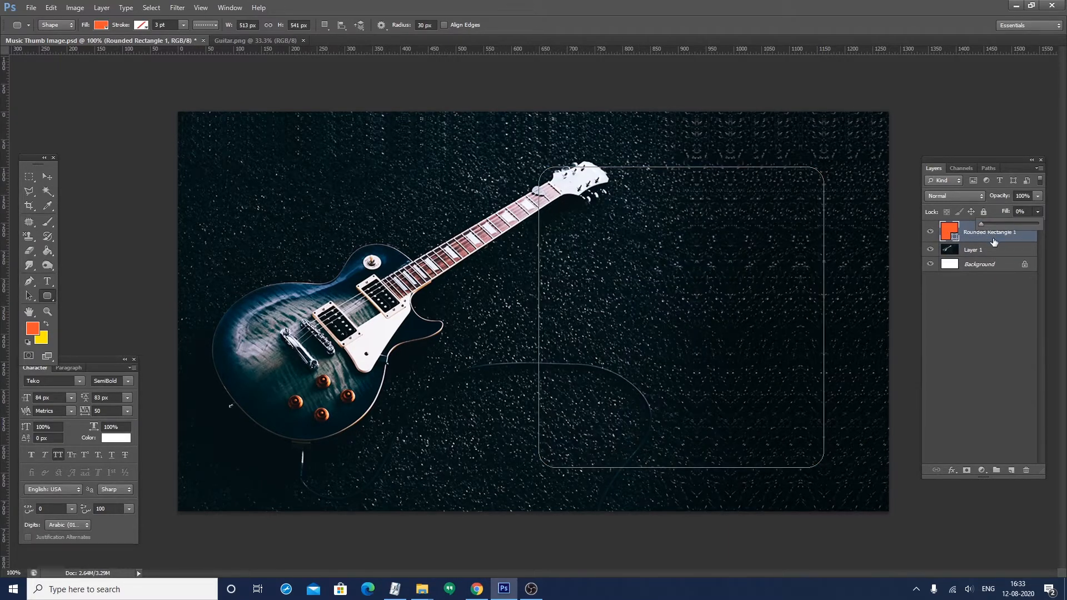
double_click(1000, 234)
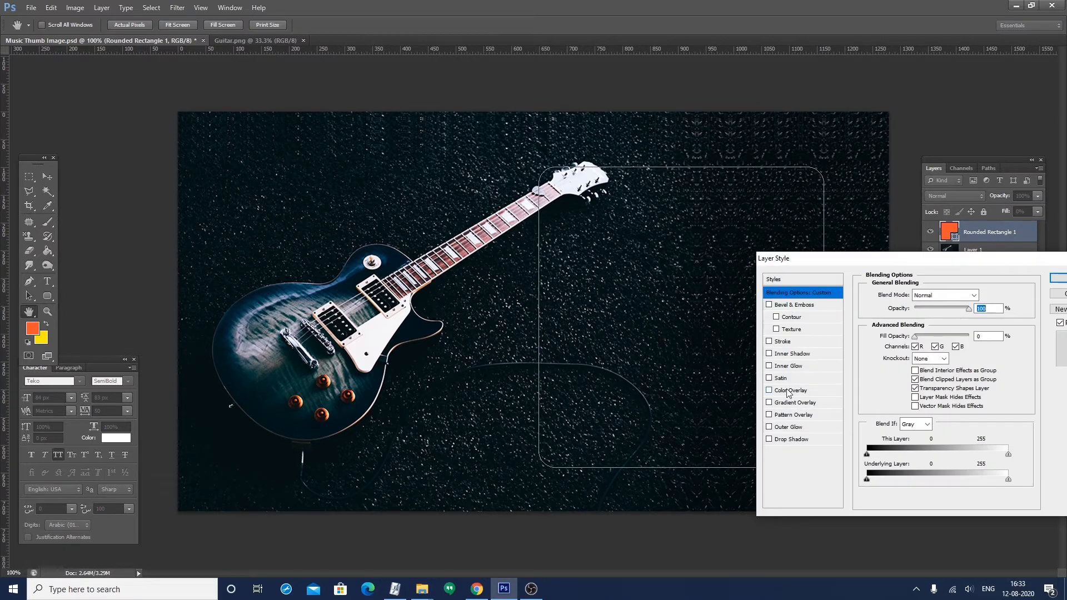
click(783, 341)
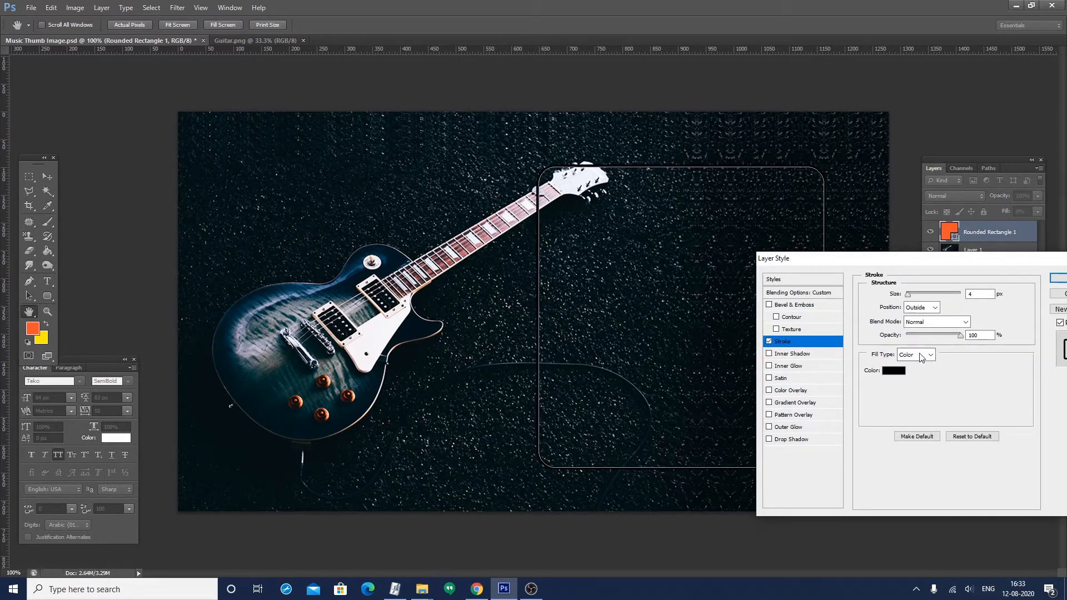
click(913, 355)
click(904, 372)
mouse_move(901, 399)
mouse_down()
mouse_move(906, 415)
mouse_move(1030, 418)
mouse_up()
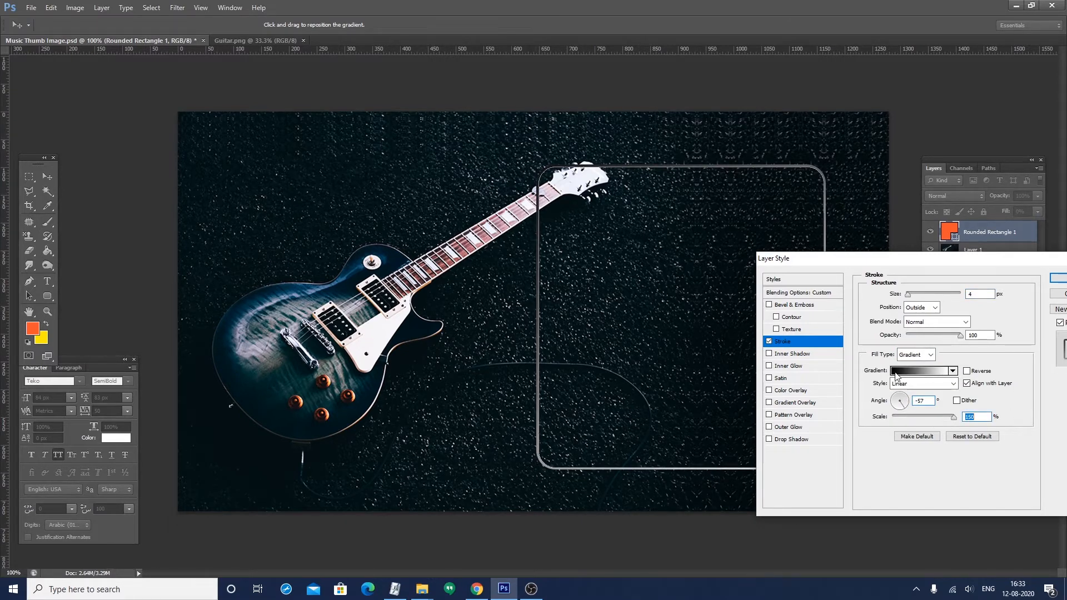
Change the black start stop of the stroke's gradient to orange
click(895, 370)
click(847, 347)
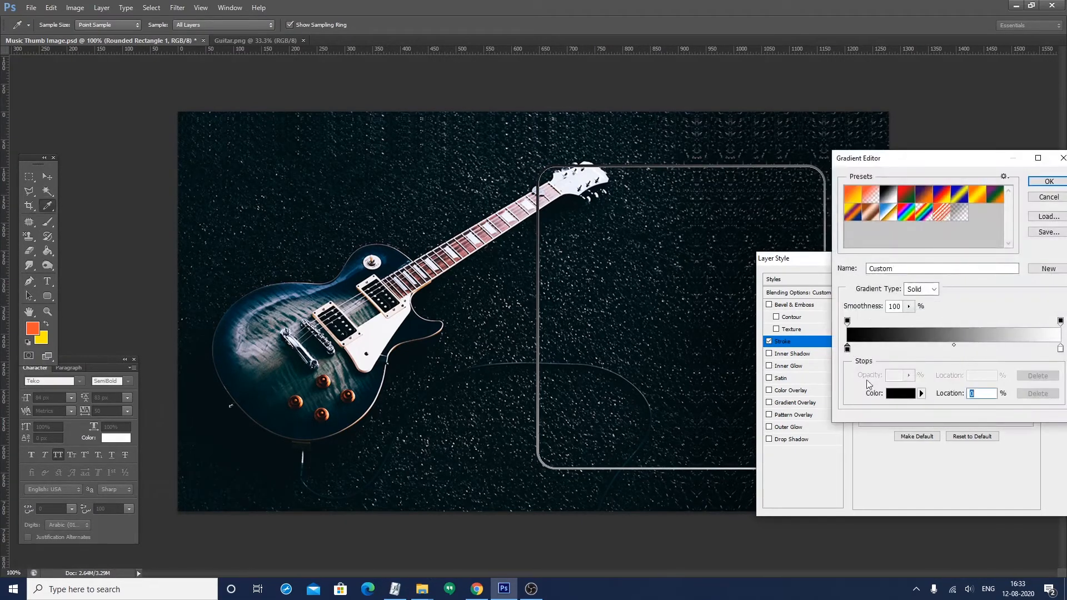
click(893, 396)
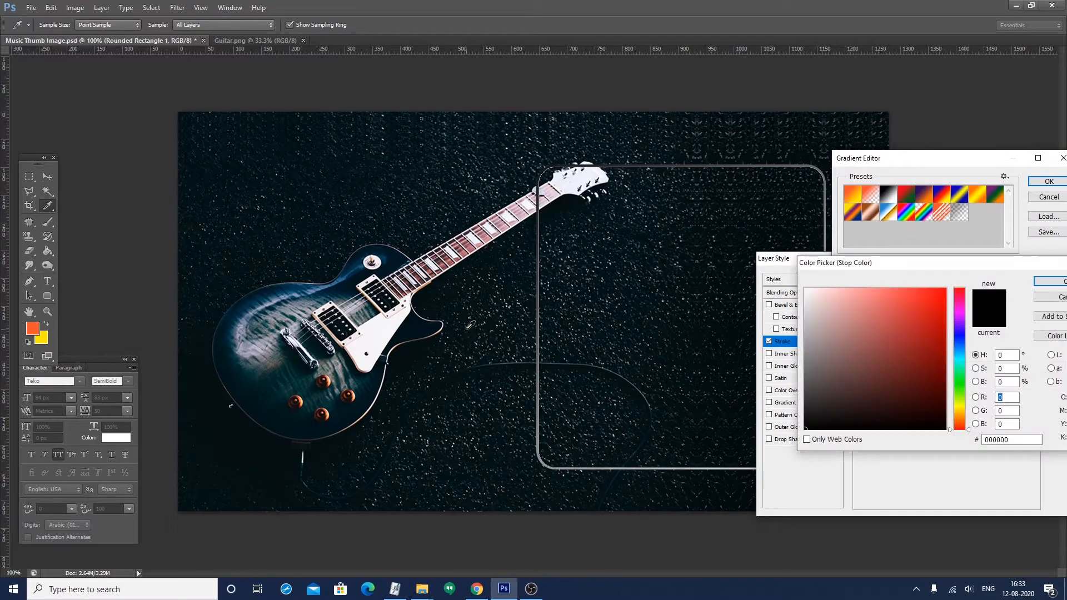
click(356, 391)
click(926, 285)
click(1048, 281)
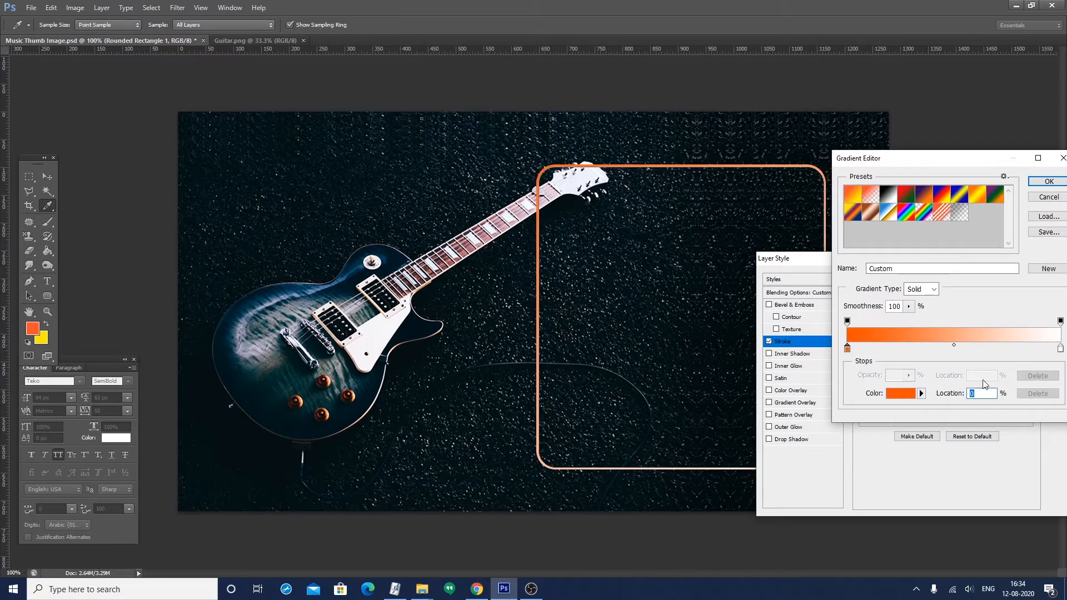
Change the white end stop of the stroke's gradient to yellow and apply the layer style
click(1060, 350)
click(902, 394)
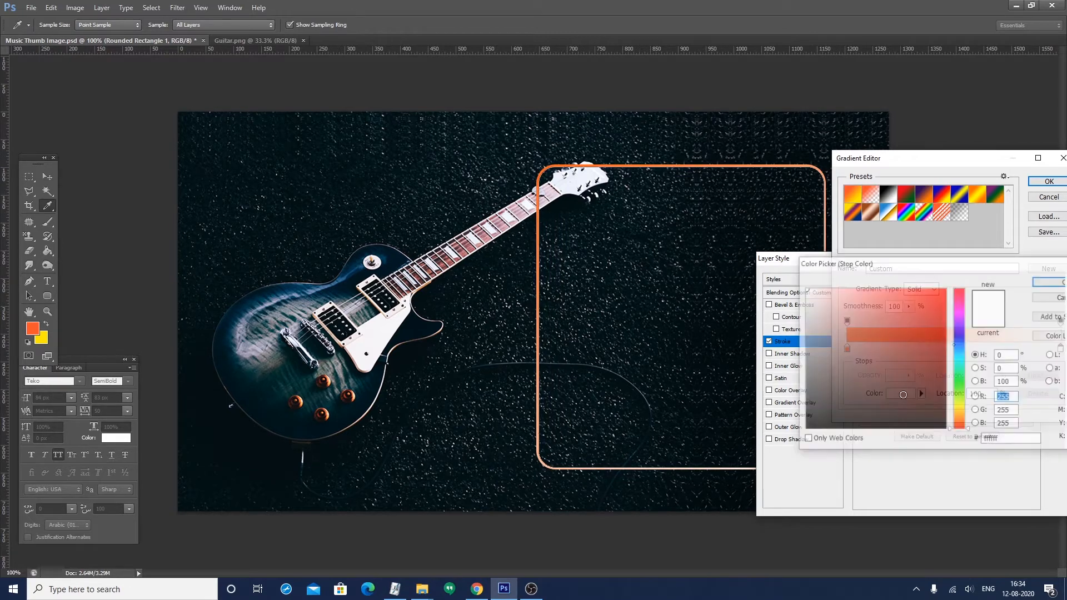
click(964, 410)
mouse_move(909, 335)
mouse_down()
mouse_move(922, 300)
mouse_move(1002, 234)
mouse_up()
key(Return)
key(Return)
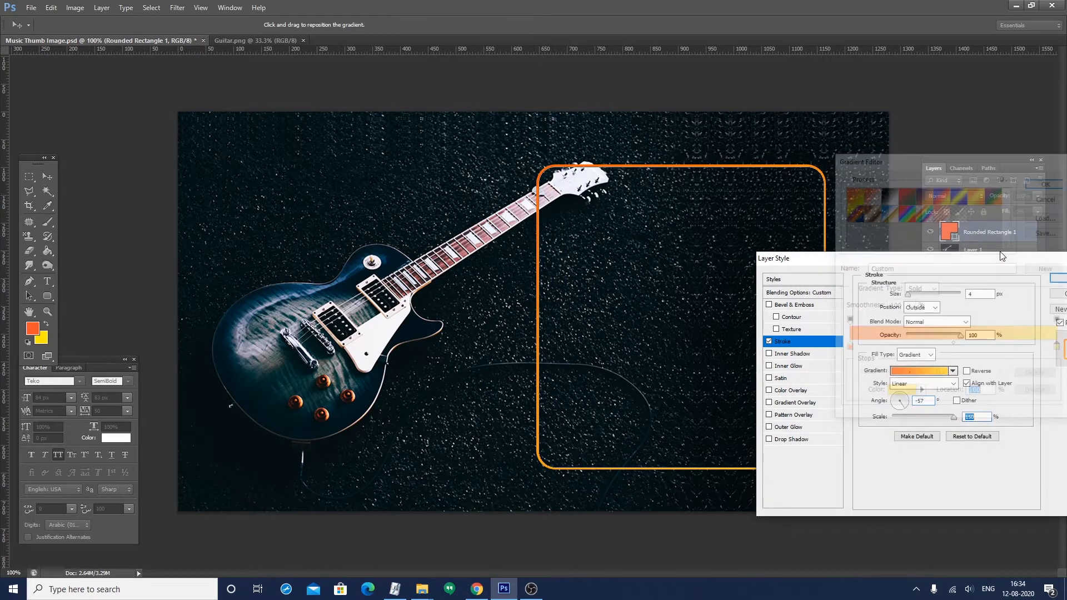
key(Return)
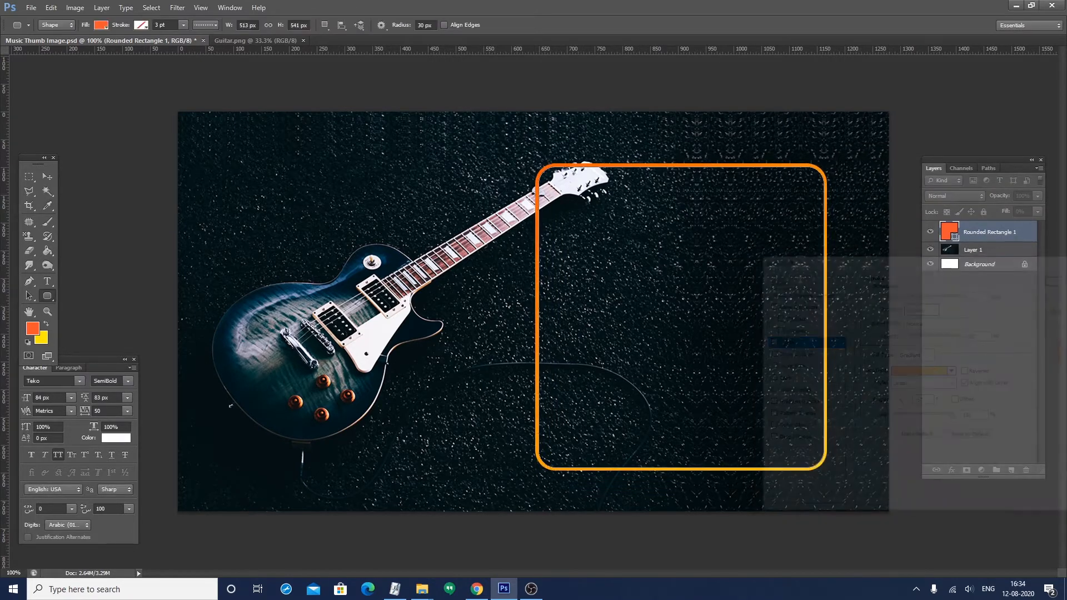
click(685, 353)
click(481, 242)
key(v)
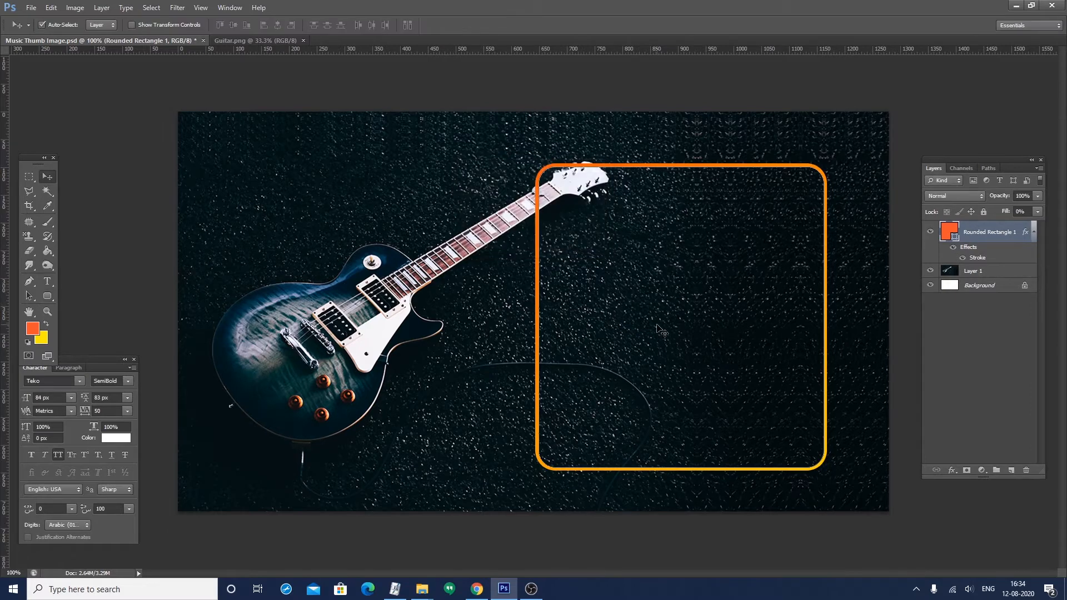
Change the rounded rectangle's colour to black and set its layer fill to 40%
double_click(954, 240)
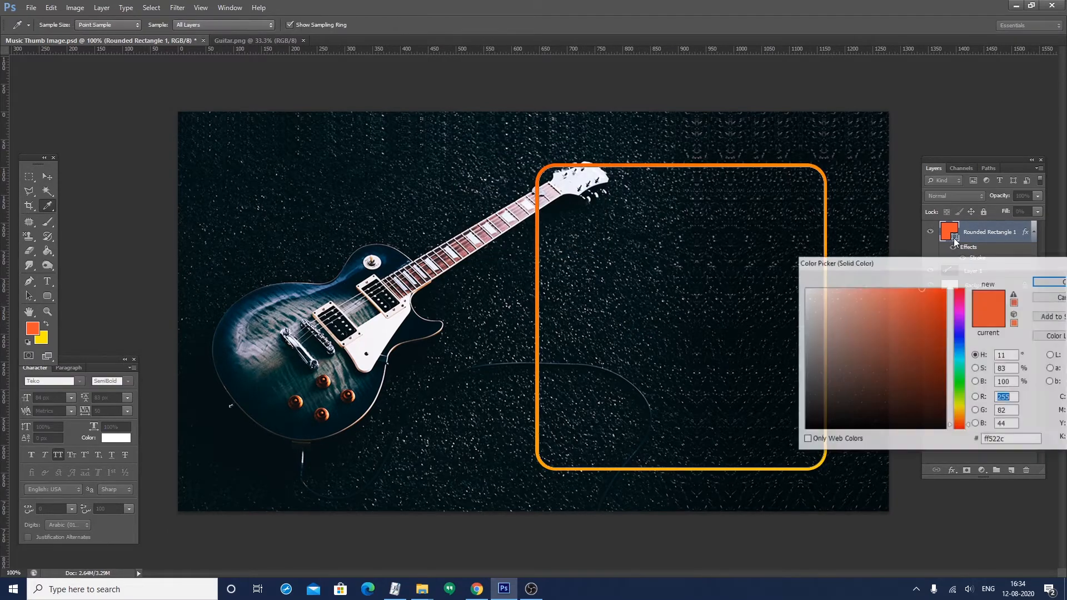
click(753, 292)
key(Return)
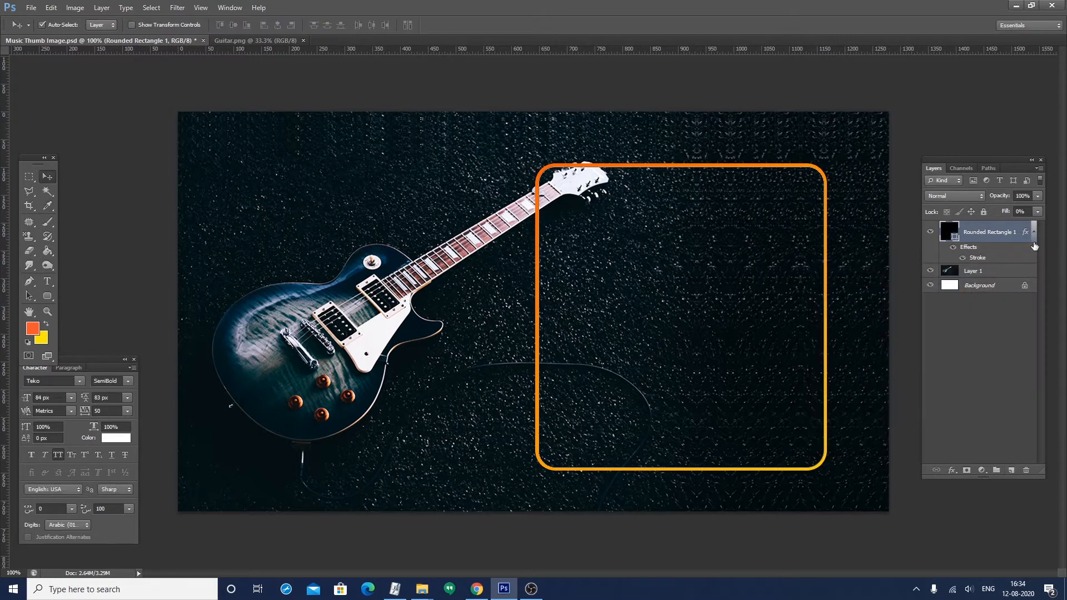
click(1018, 211)
text(1)
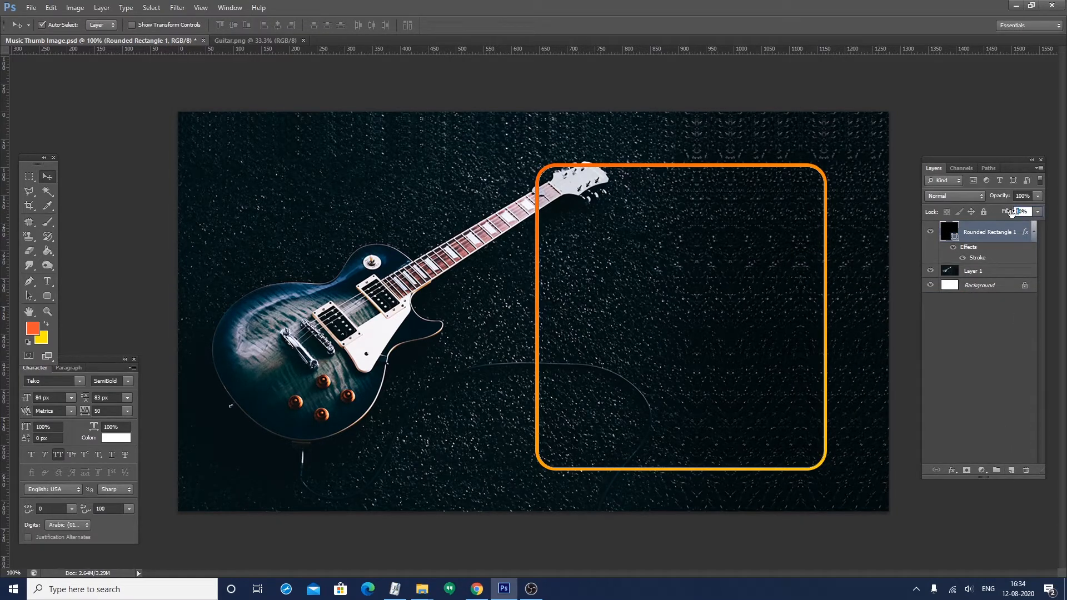
text(2)
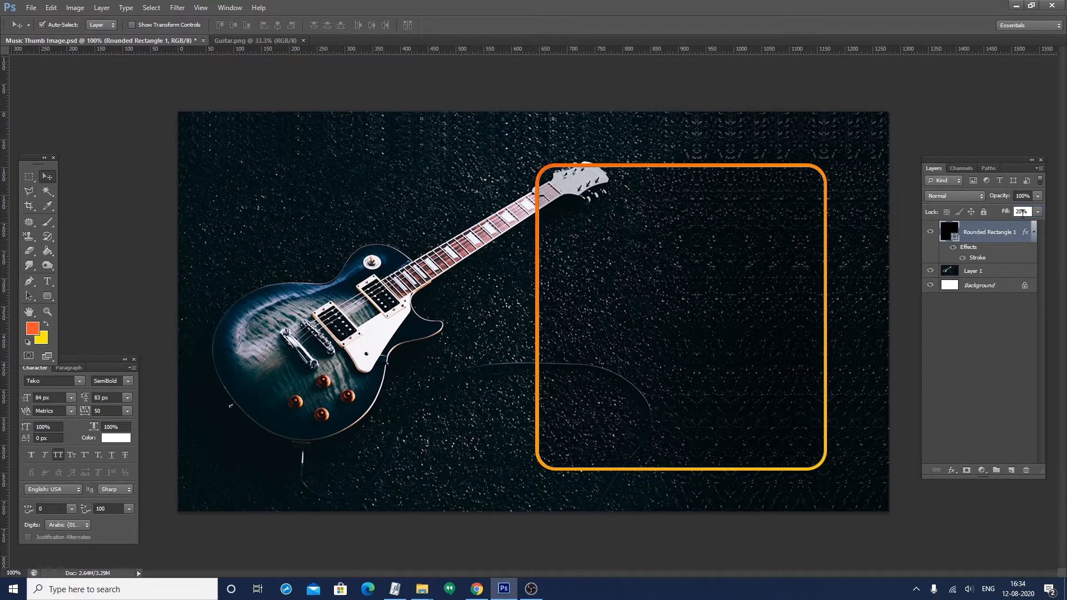
text(4)
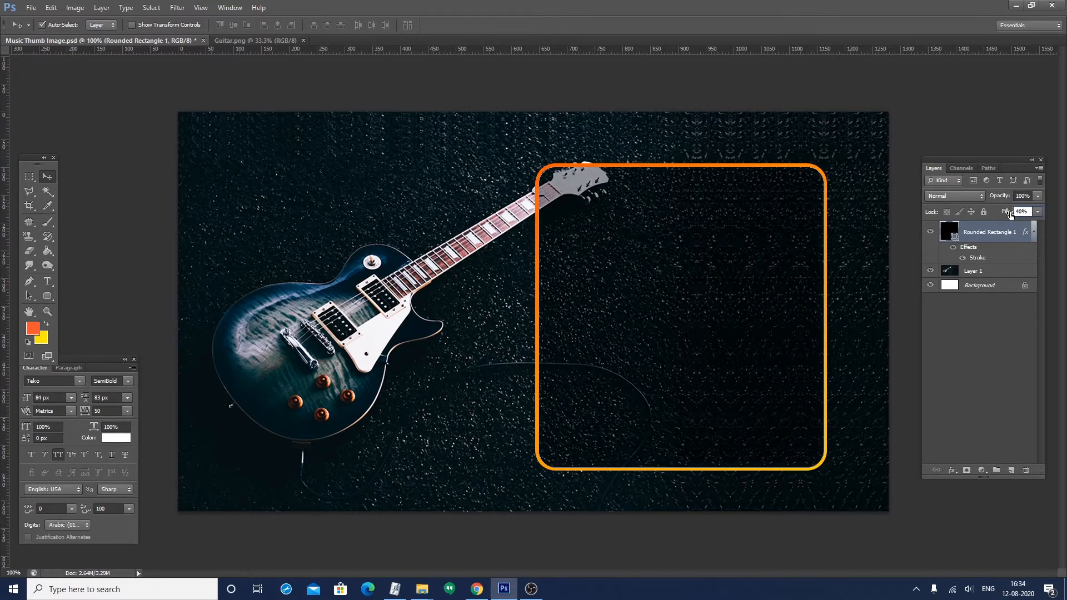
Save the thumbnail document with the darkened frame
click(422, 322)
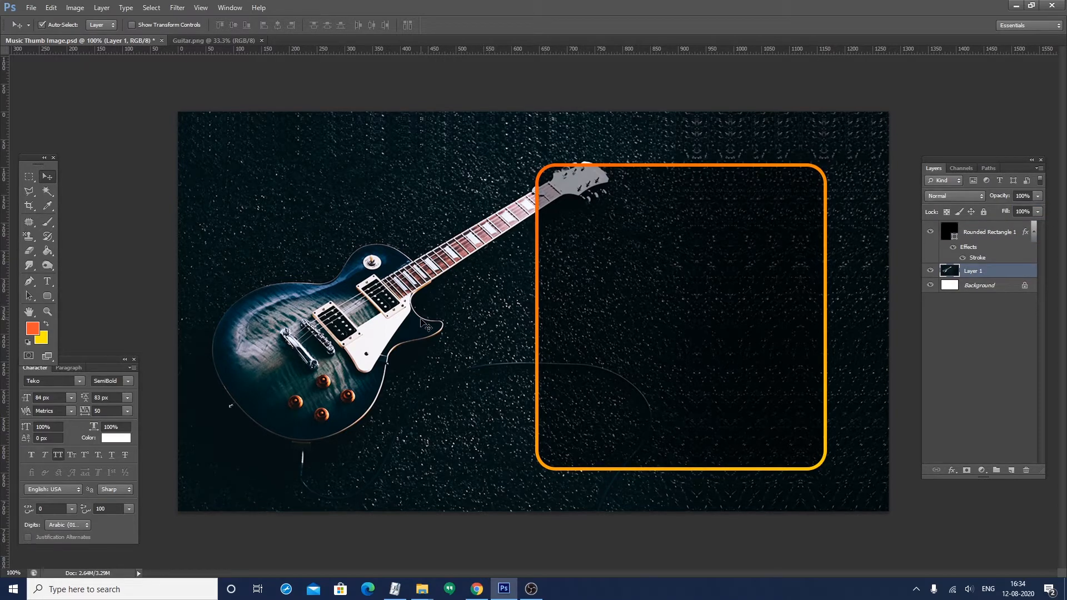
click(613, 297)
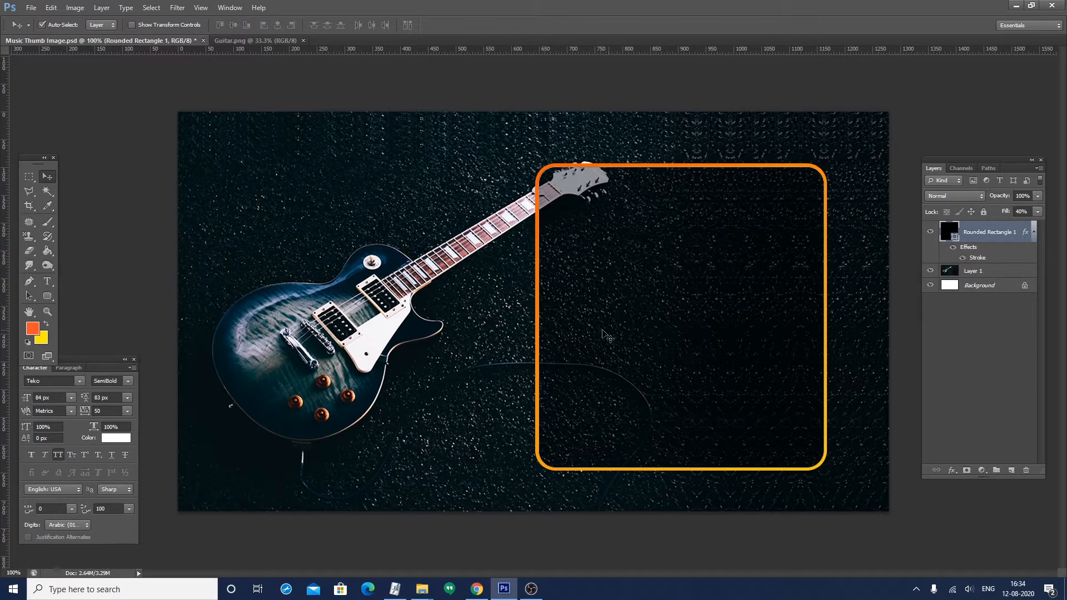
click(420, 342)
click(624, 319)
key(ctrl+s)
key(Return)
Convert the locked Background into a regular layer and centre the rounded frame vertically on the canvas
double_click(971, 283)
key(Return)
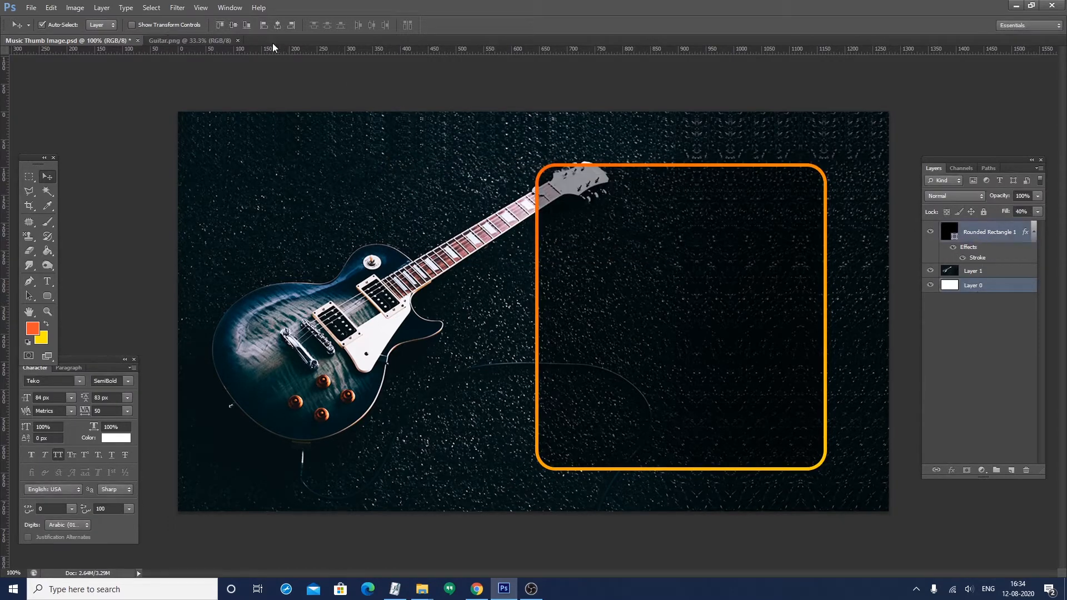
click(233, 26)
click(417, 79)
click(733, 289)
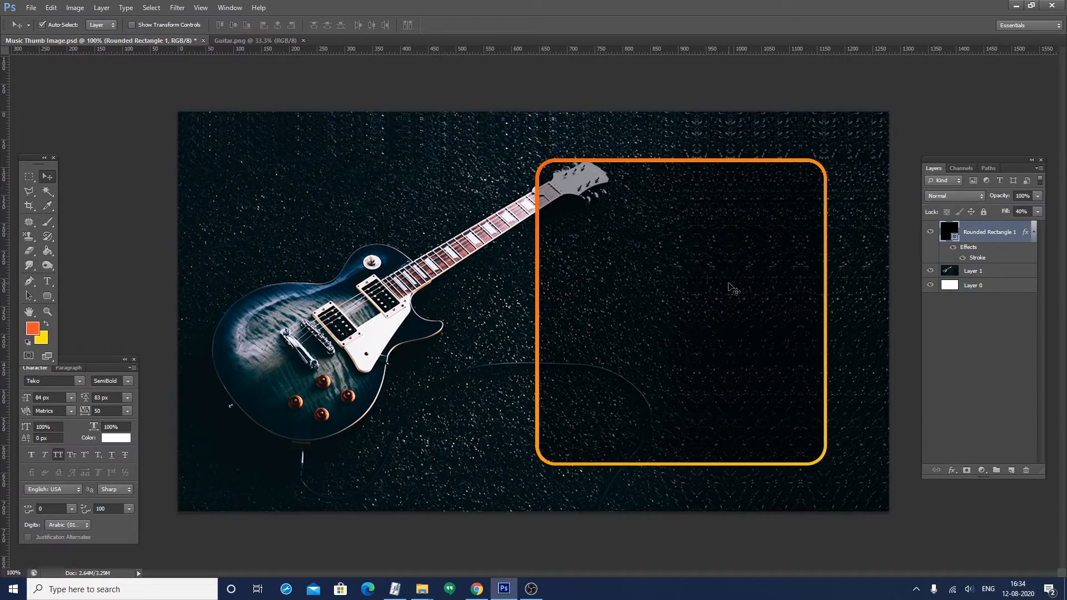
Add a new empty layer and rasterize the rounded frame layer
click(48, 295)
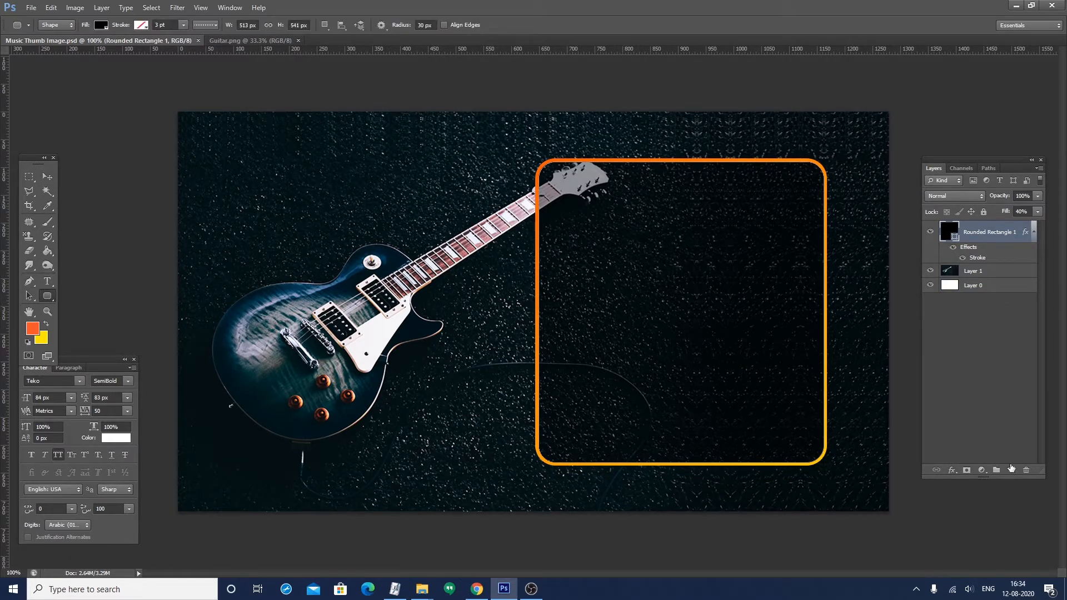
click(1010, 469)
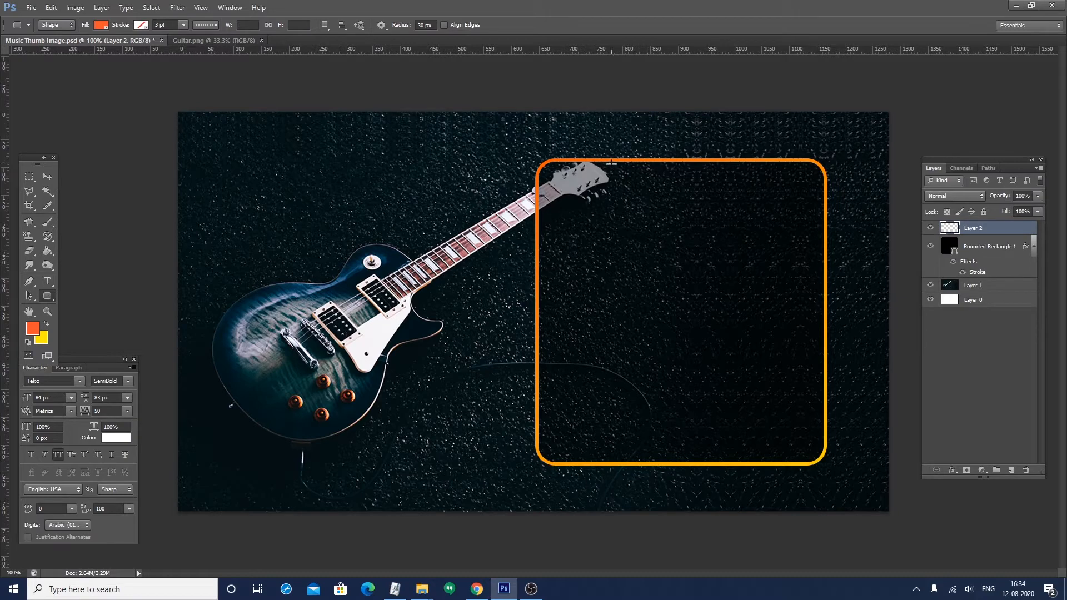
click(998, 246)
right_click(998, 246)
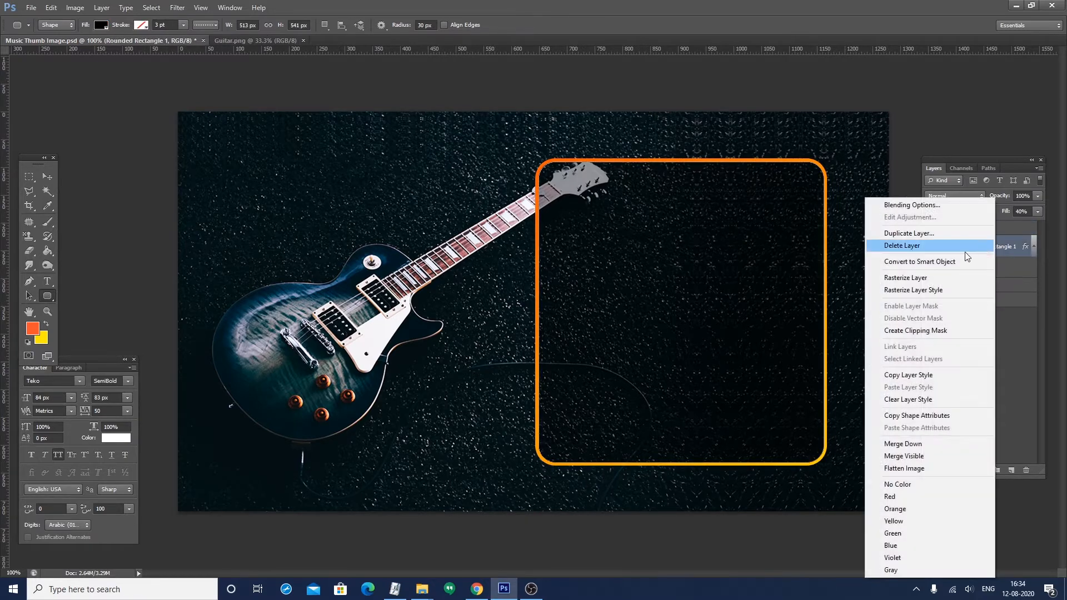
click(906, 278)
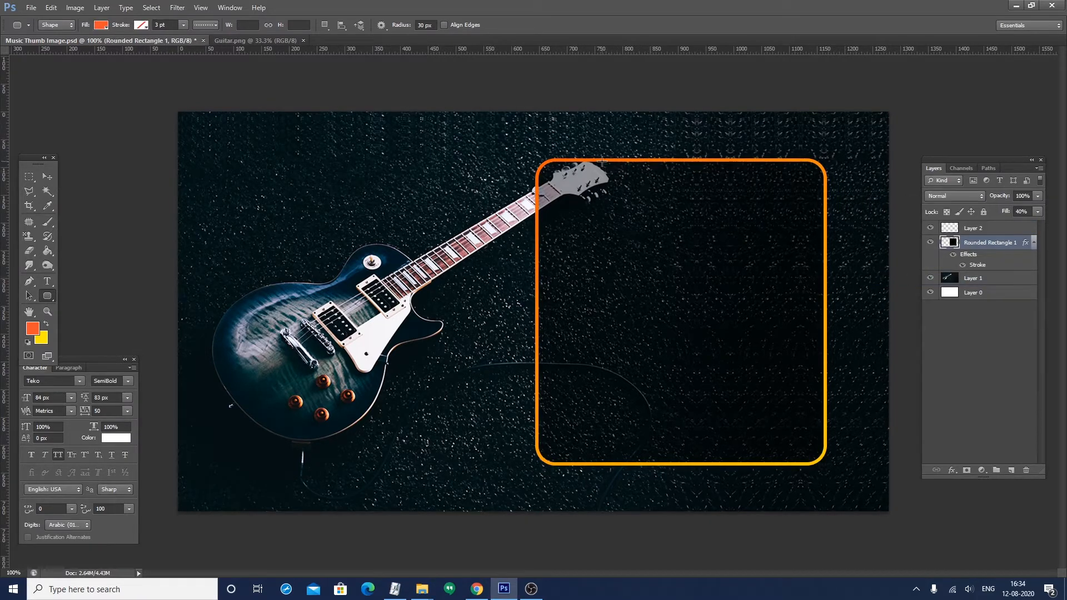
Draw a rounded rectangle about 263 × 80 px with a 20 px corner radius across the frame's upper edge
drag(602, 161, 749, 195)
key(ctrl+z)
double_click(421, 25)
text(20)
key(Return)
drag(609, 157, 755, 200)
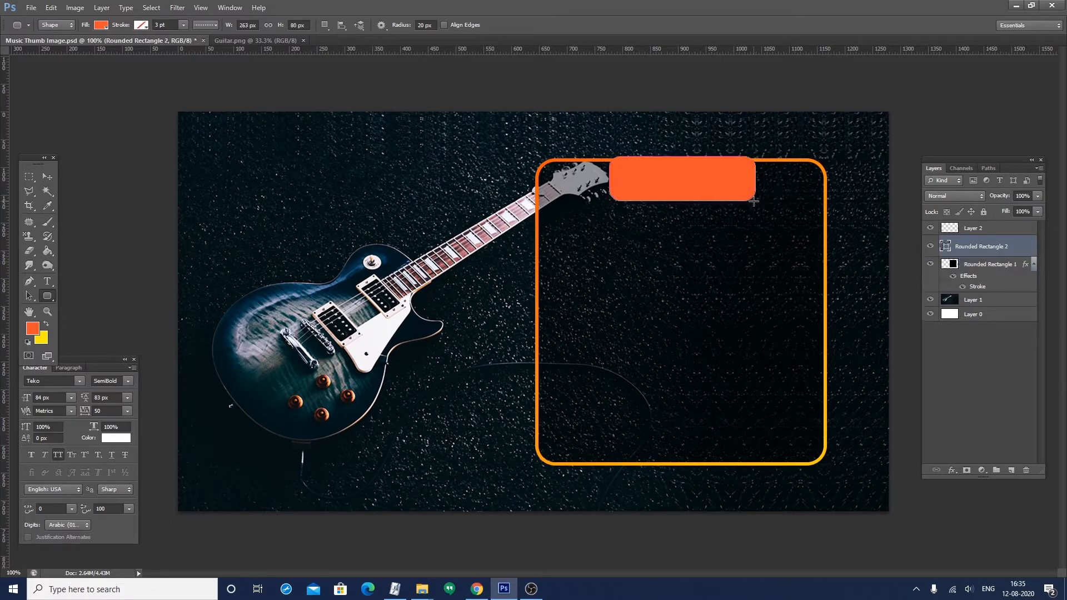
Recolour the small rounded rectangle with the orange sampled from the frame's outline and rasterize its layer
double_click(946, 248)
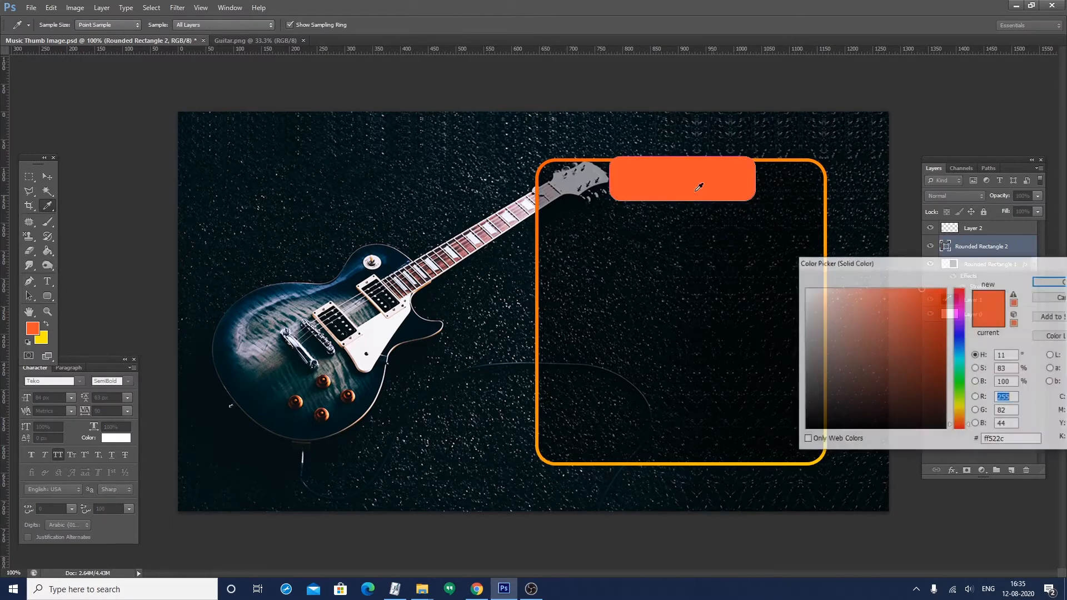
click(594, 160)
key(Return)
right_click(972, 248)
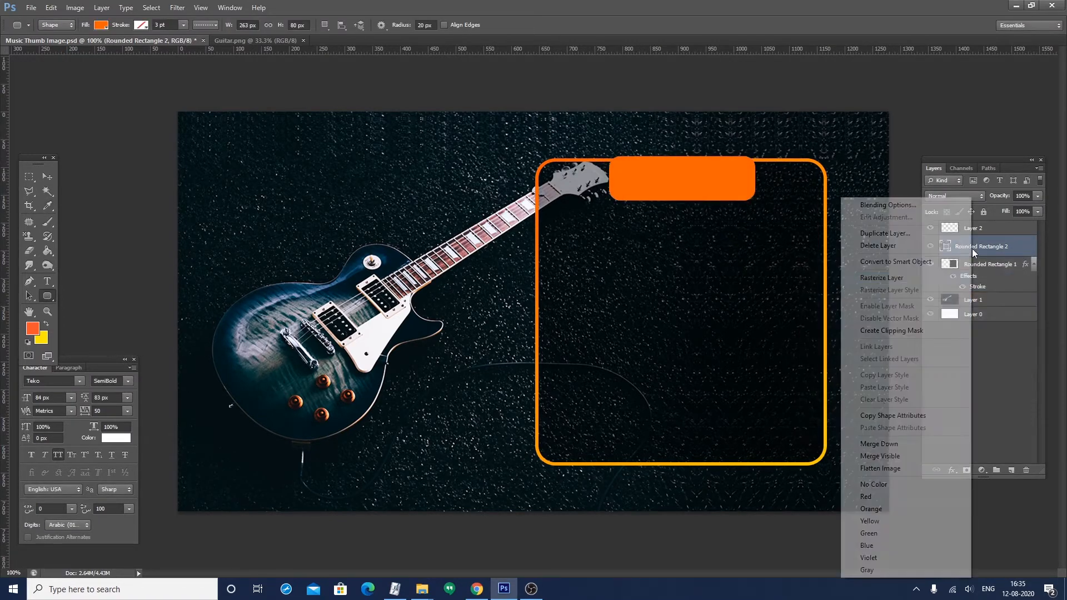
click(888, 278)
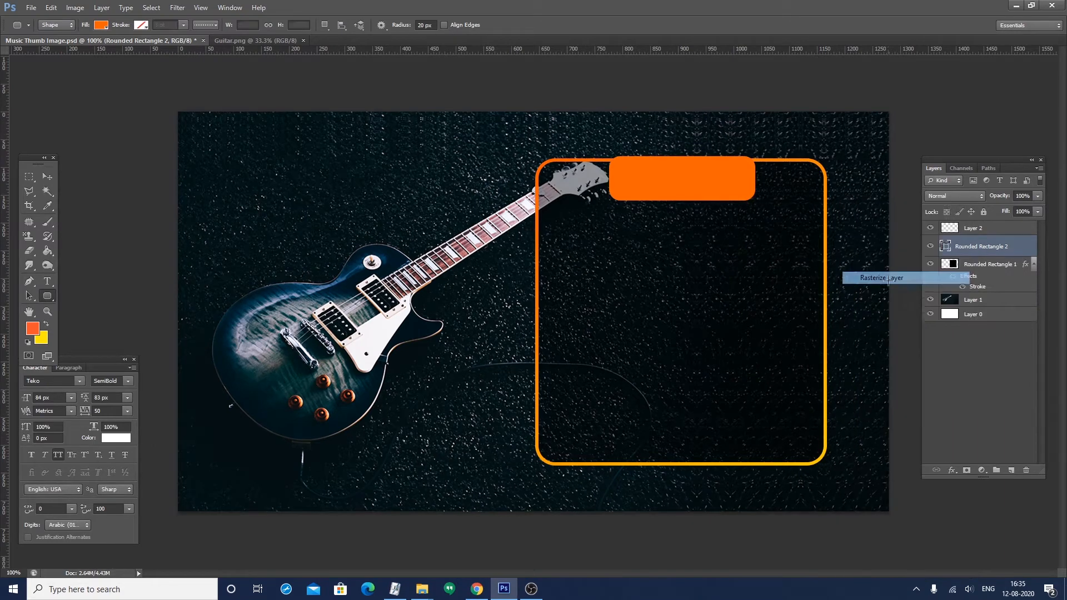
Cut off the orange rectangle's upper strip with a rectangular selection to make a flat-topped tab, and deselect
click(29, 176)
drag(327, 150, 880, 164)
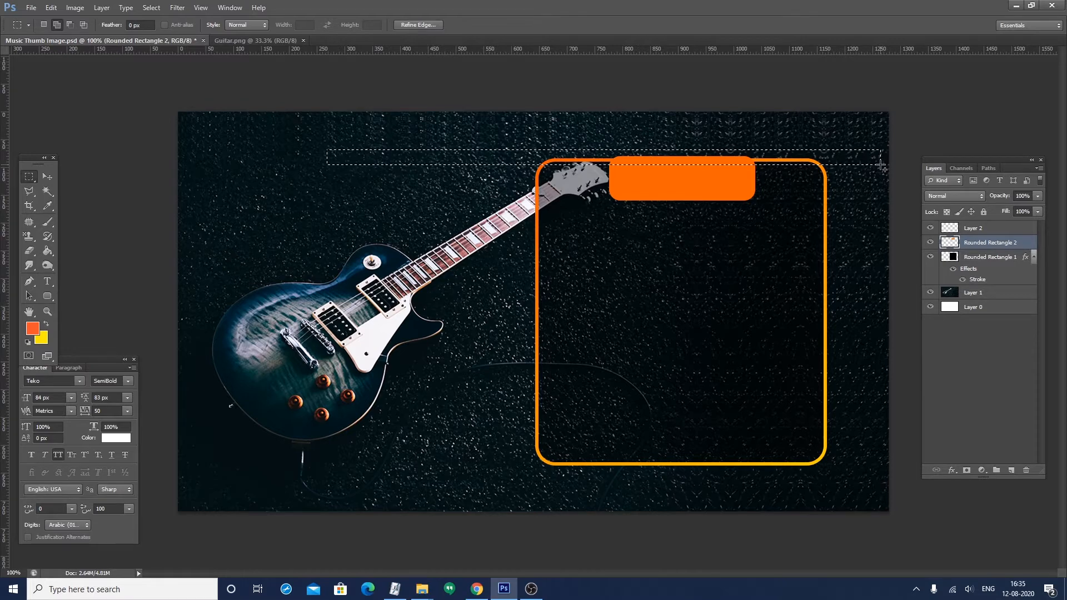
key(Delete)
key(ctrl+d)
Nudge the orange tab until its flat edge sits flush with the frame's upper outline
key(v)
key(shift+Up)
key(Down)
key(Down)
key(Down)
key(Down)
key(Down)
key(Down)
key(Down)
key(Down)
key(Up)
key(Up)
key(Up)
key(Up)
key(Up)
key(Up)
key(Up)
key(Up)
key(Up)
key(Up)
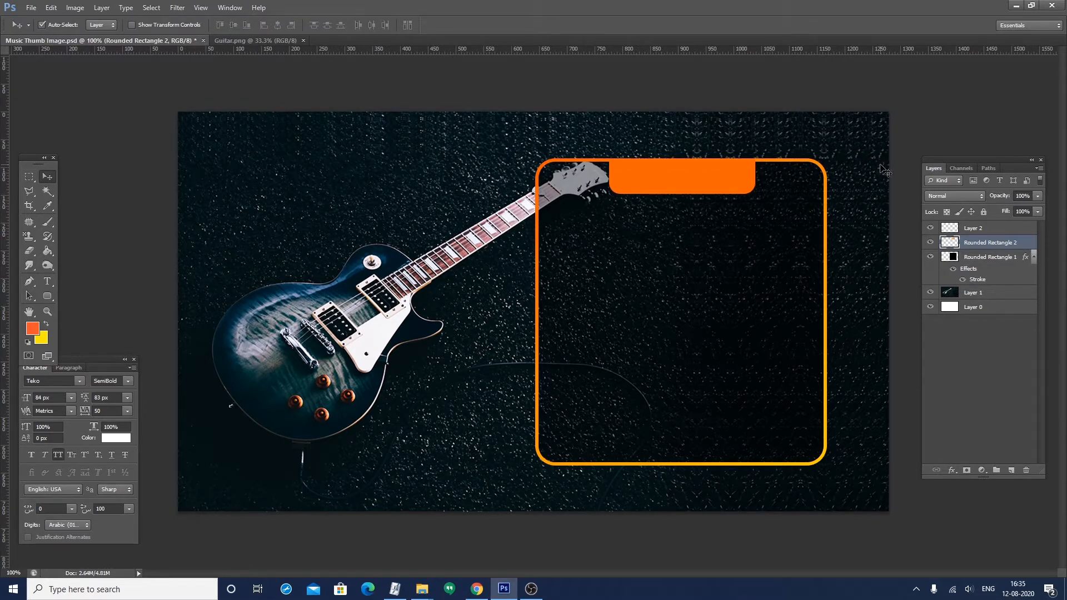
Align the orange tab horizontally with the centre of the frame and save the document
shift+click(765, 254)
click(278, 25)
key(ctrl+s)
Add the text "MUSIC" inside the frame, below the orange tab
click(48, 281)
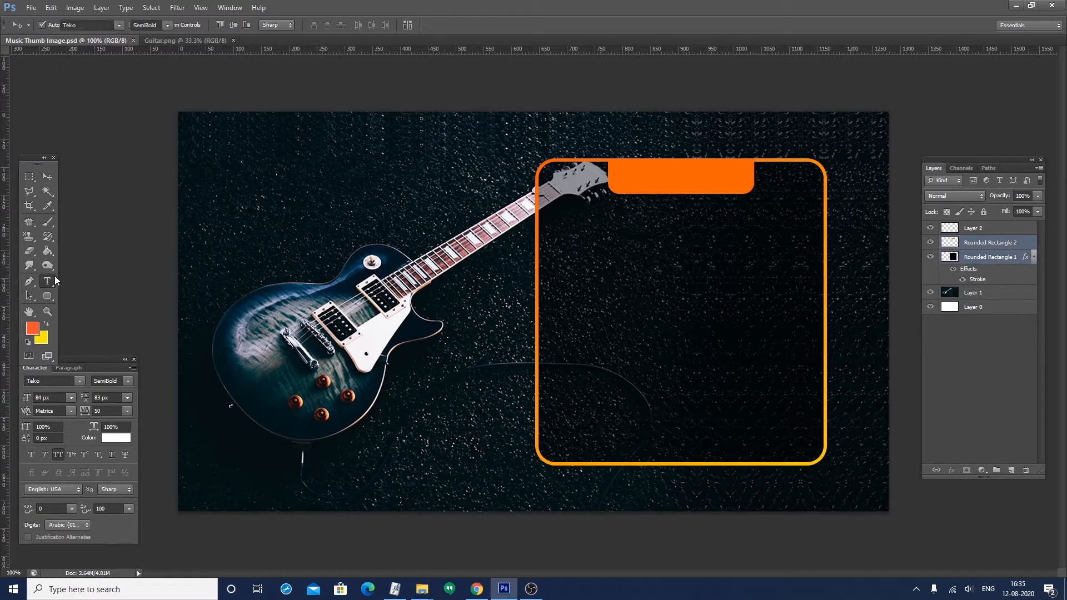
click(615, 251)
text(MUS)
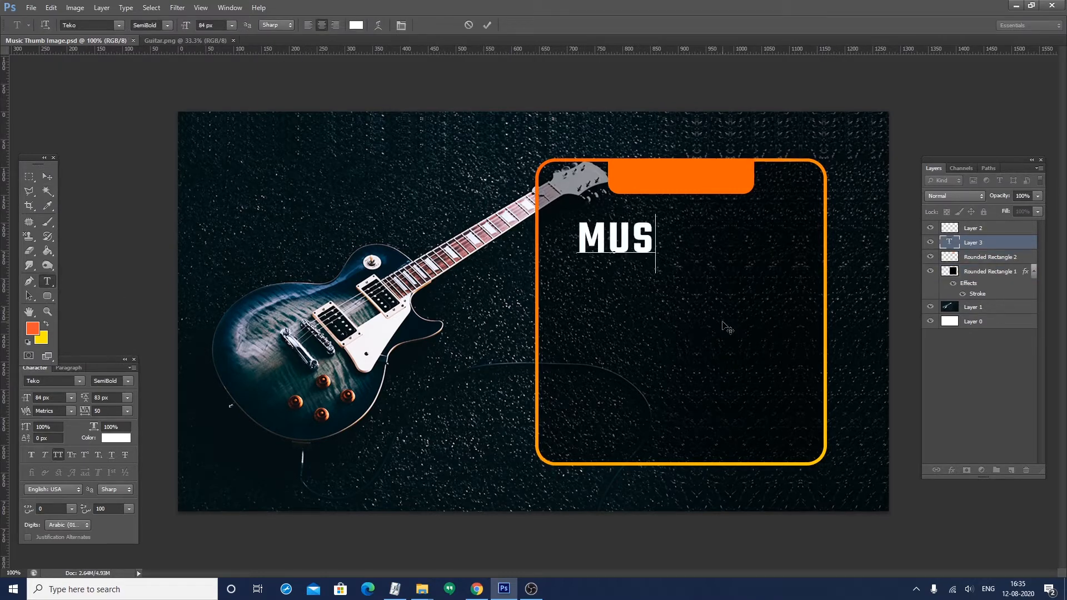
text(IC)
Format the MUSIC text at 50 px with 200 tracking and the Medium font style
key(ctrl+a)
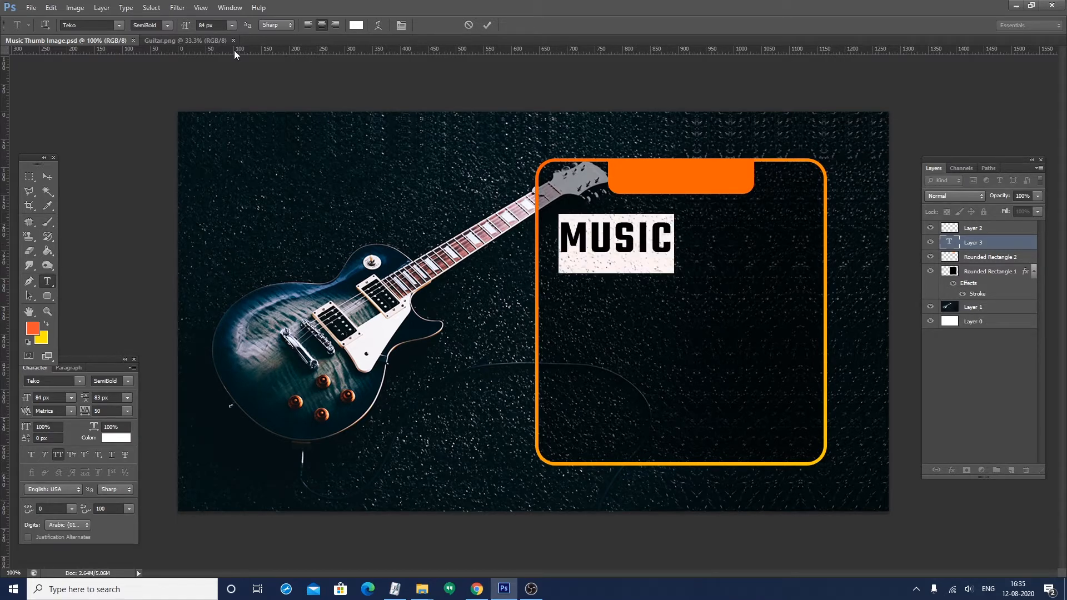
double_click(200, 23)
text(50)
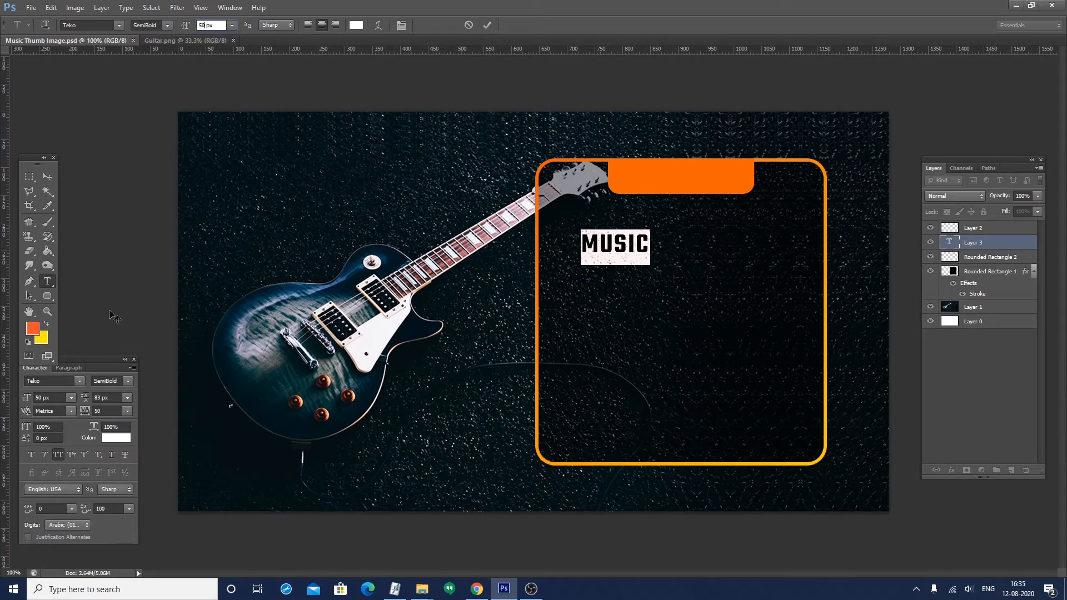
click(80, 411)
text(200)
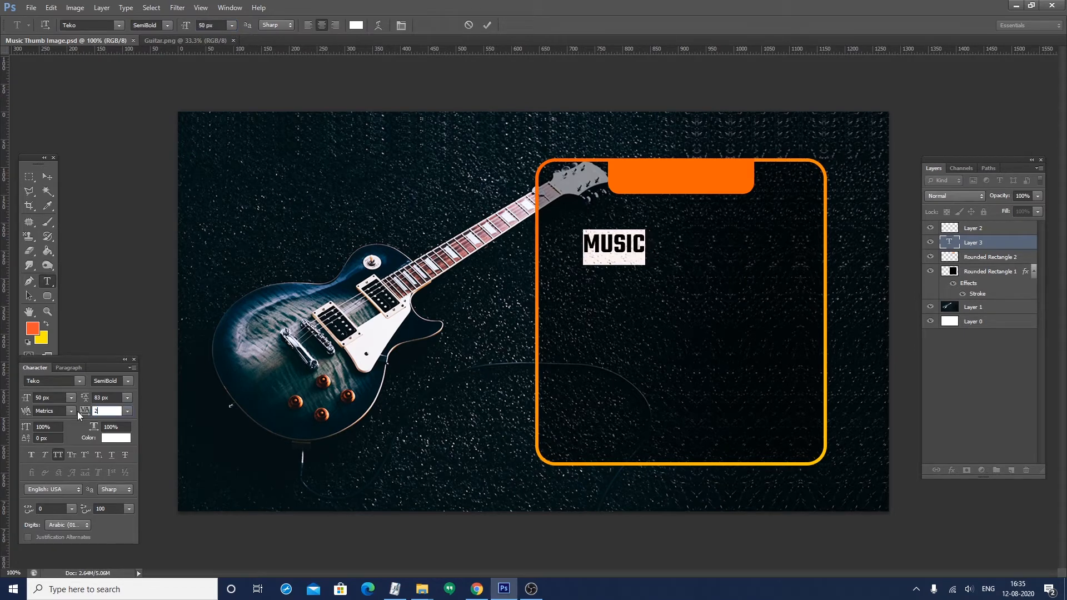
click(167, 25)
click(158, 55)
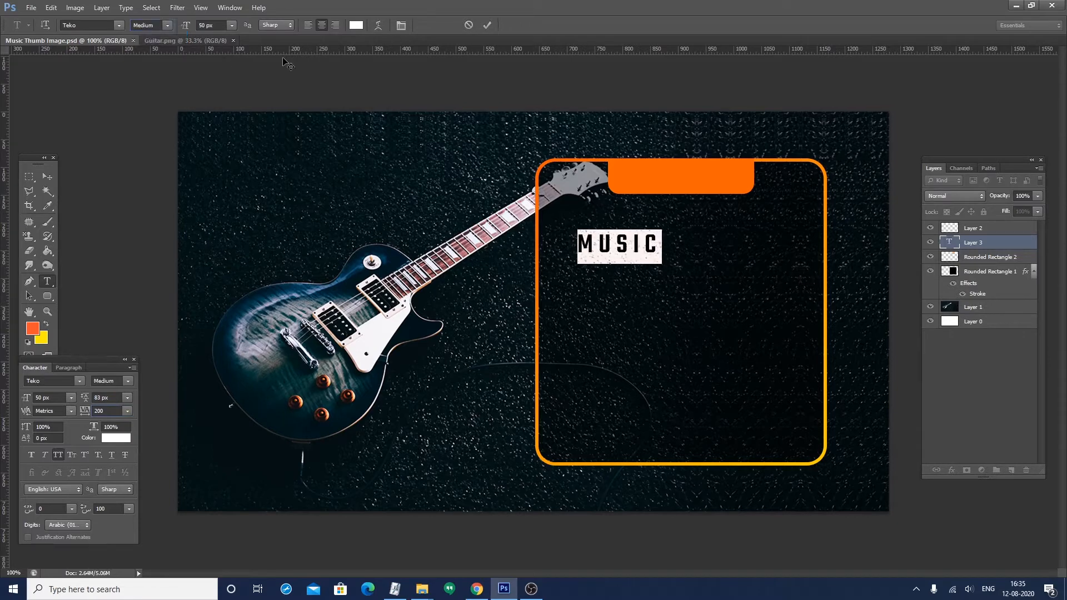
click(487, 25)
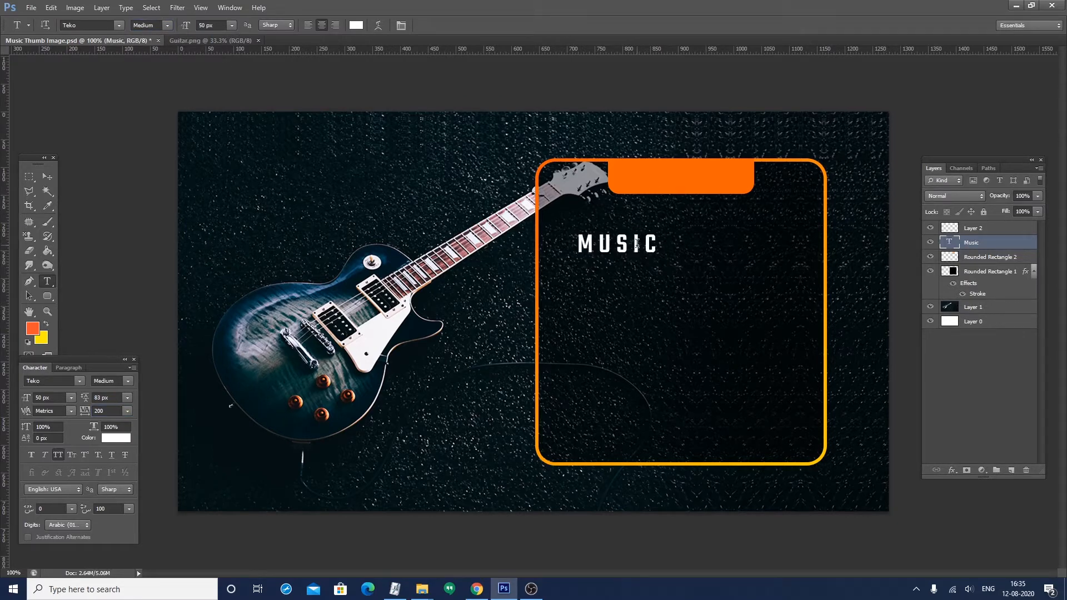
Move the MUSIC text onto the orange tab and set its font size to 40 px
key(v)
drag(636, 243, 692, 178)
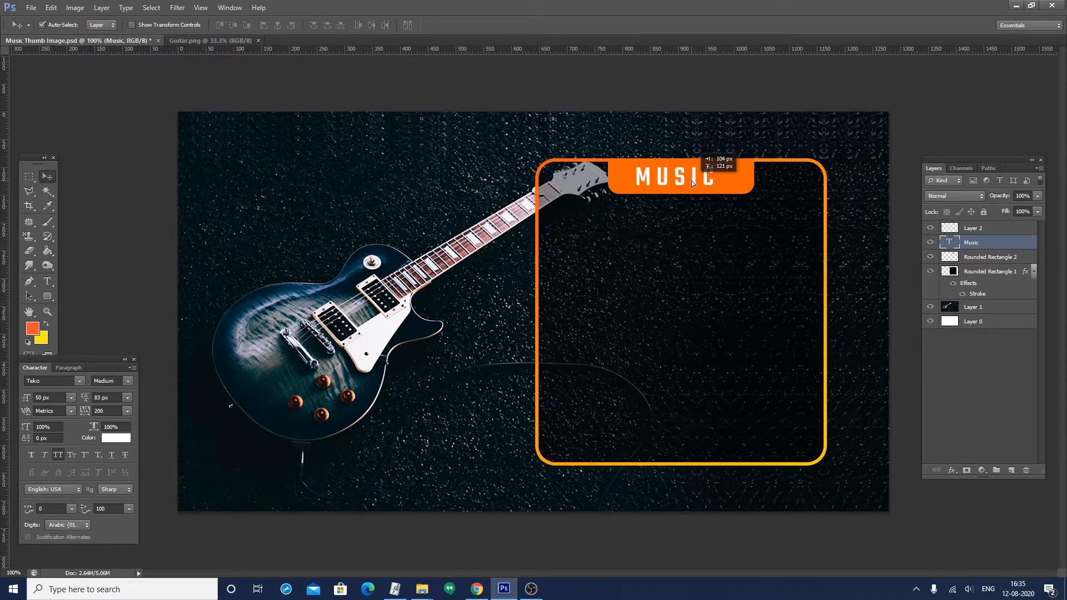
double_click(950, 243)
drag(207, 27, 198, 29)
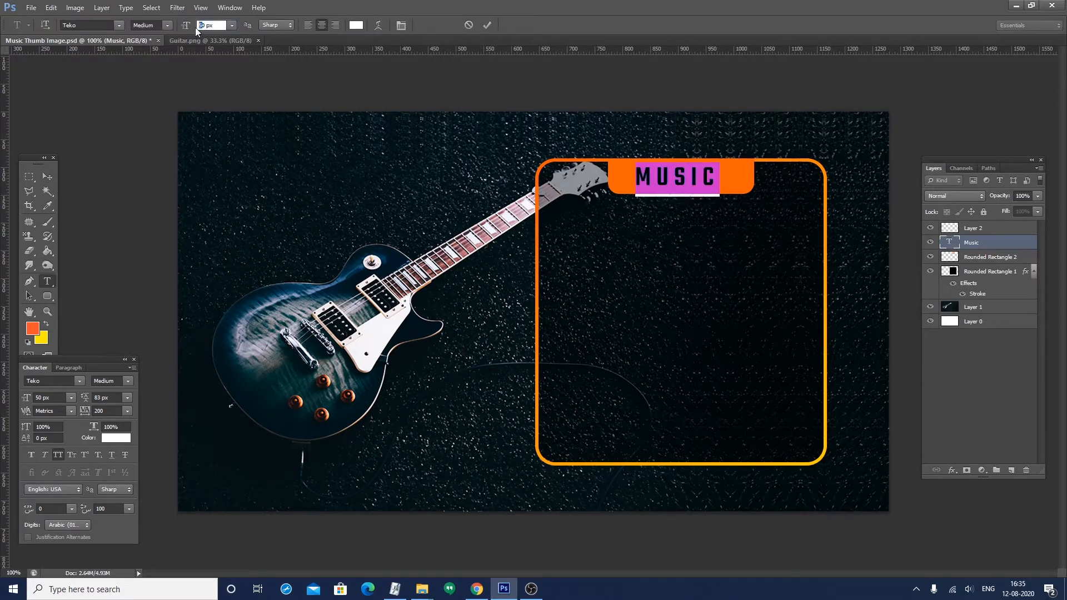
text(40)
key(Return)
key(ctrl+Return)
key(v)
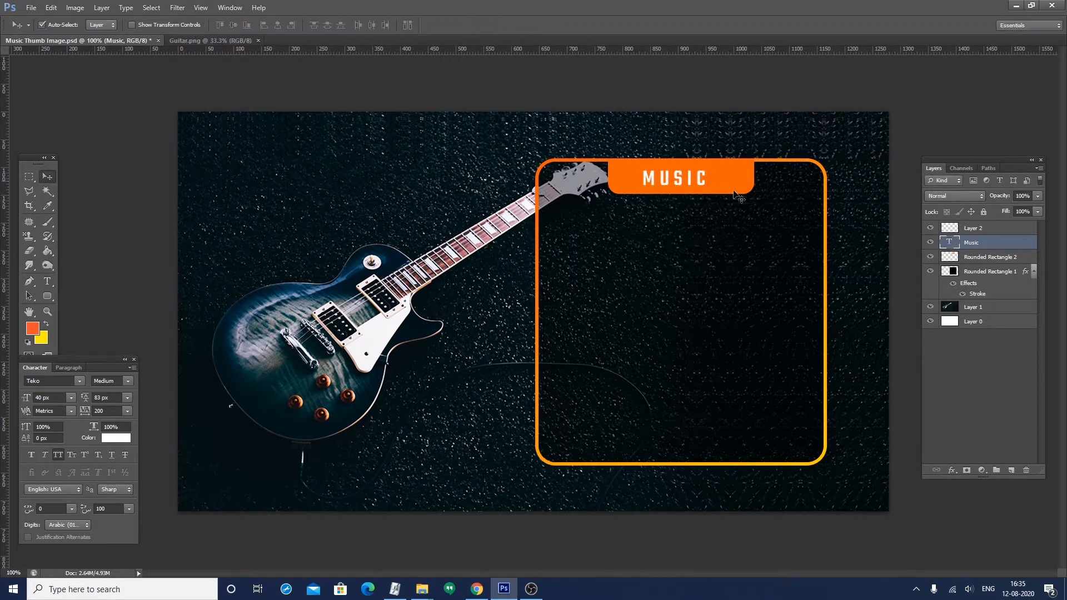
Set the MUSIC text's tracking to 400
double_click(949, 242)
drag(111, 411, 66, 412)
text(400)
key(Return)
key(ctrl+Return)
key(v)
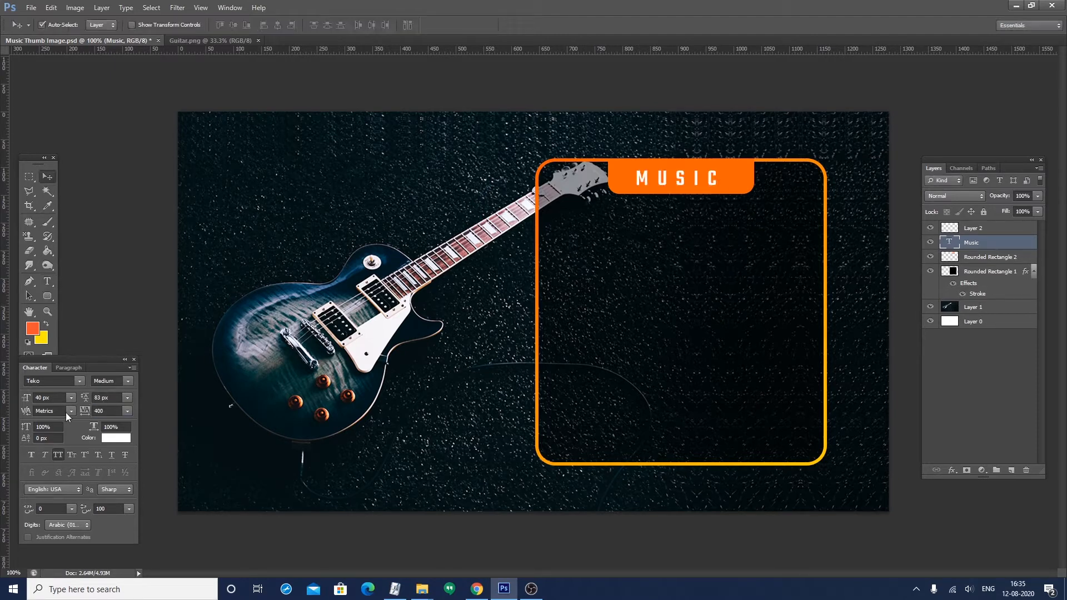
Centre the MUSIC text horizontally and vertically on the orange tab
shift+click(734, 177)
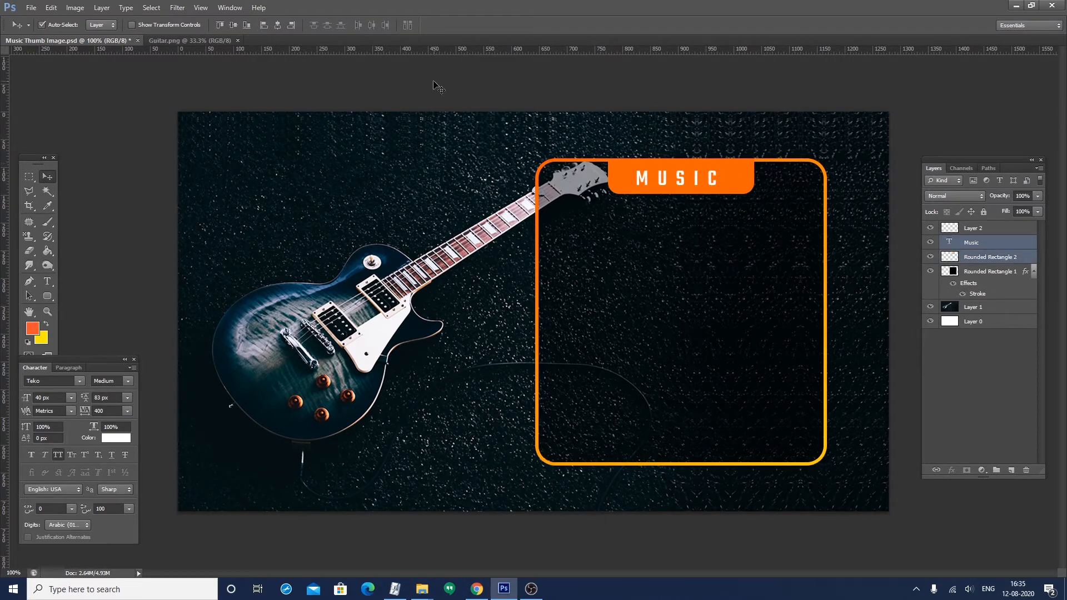
click(276, 28)
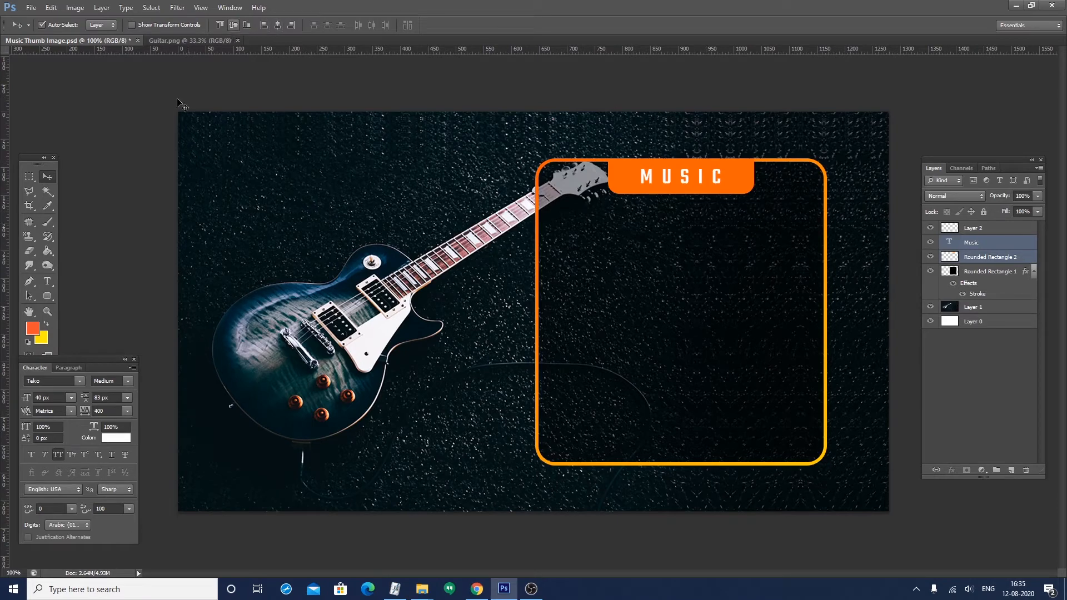
Set the MUSIC text's tracking to 600
click(662, 178)
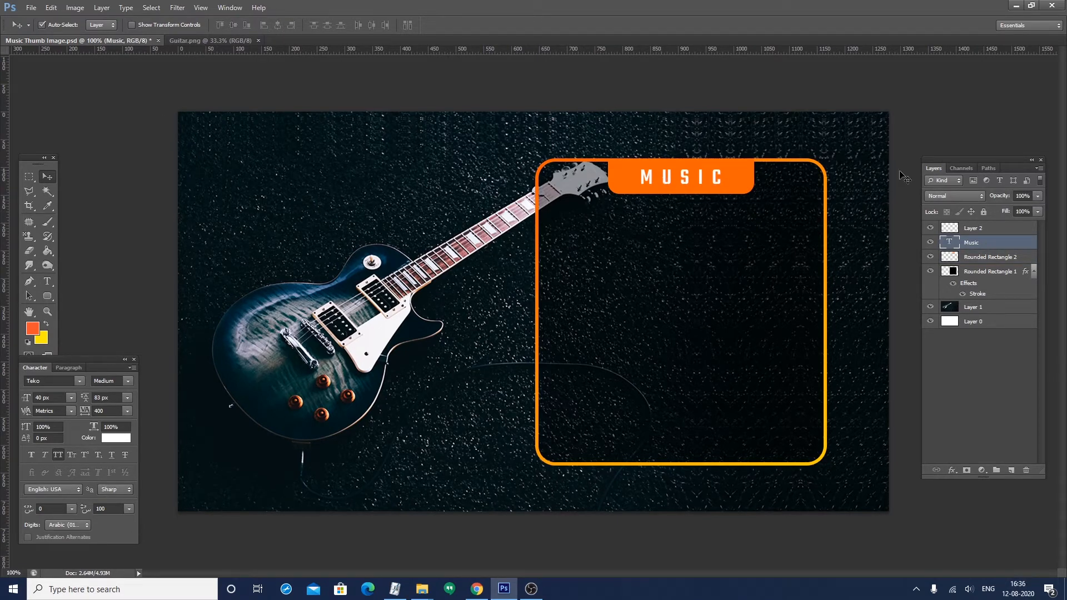
double_click(948, 242)
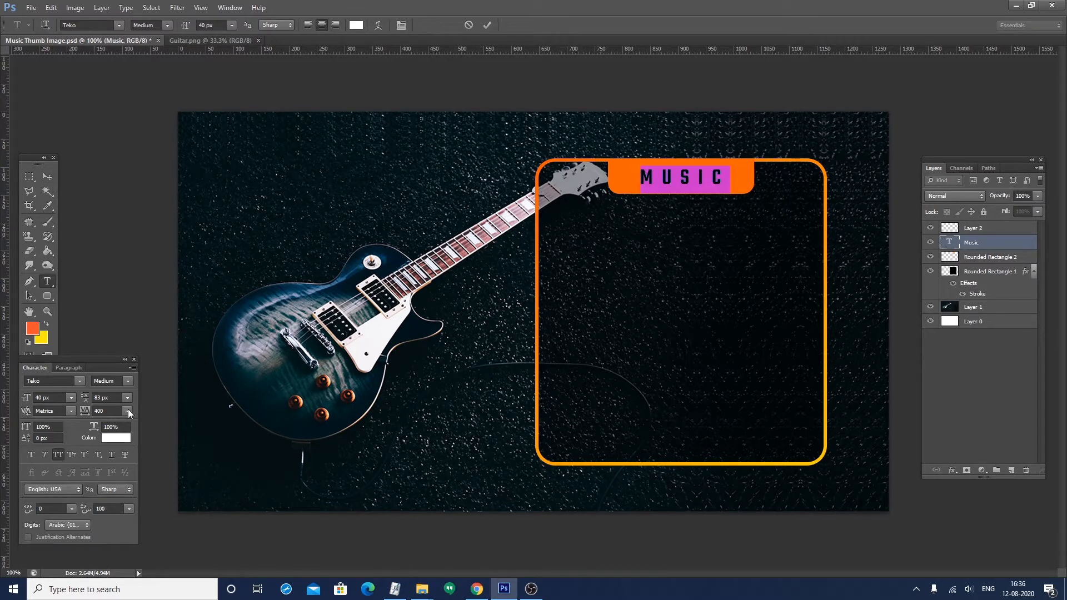
drag(102, 411, 95, 411)
text(600)
key(Return)
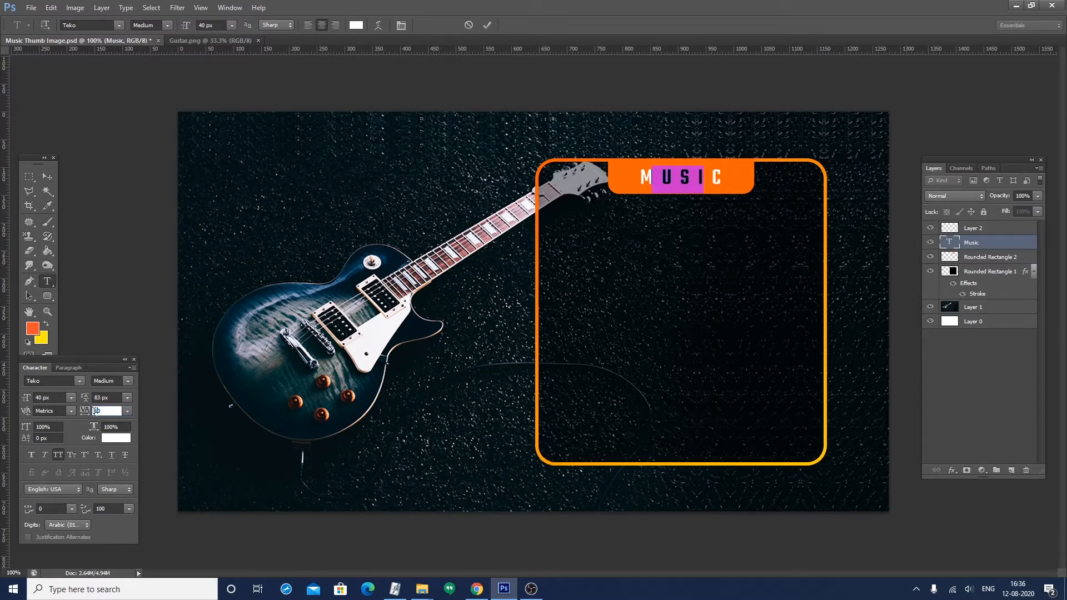
key(ctrl+Return)
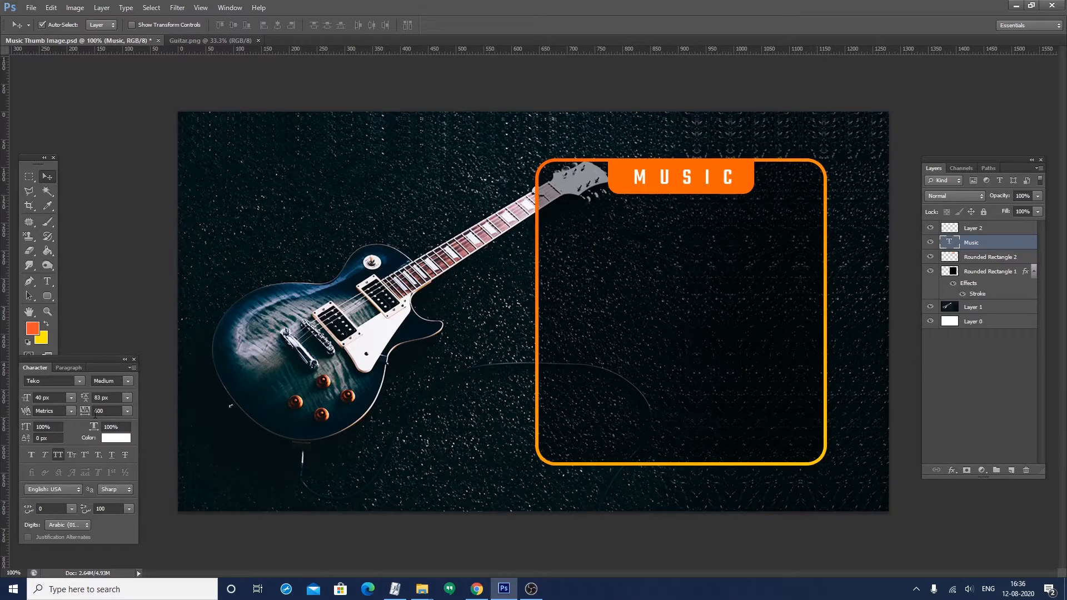
Reduce the MUSIC text's font size to 36 px
double_click(954, 242)
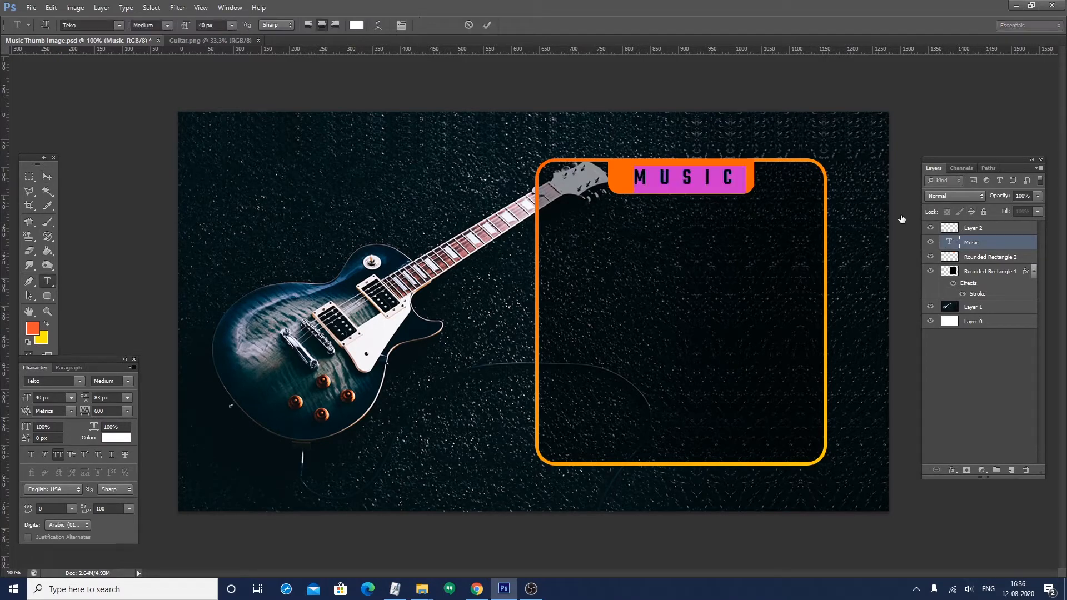
click(206, 26)
key(Down)
key(Down)
key(Down)
key(Down)
key(Return)
key(ctrl+Return)
Centre the resized MUSIC text horizontally on the orange tab
key(v)
shift+click(737, 176)
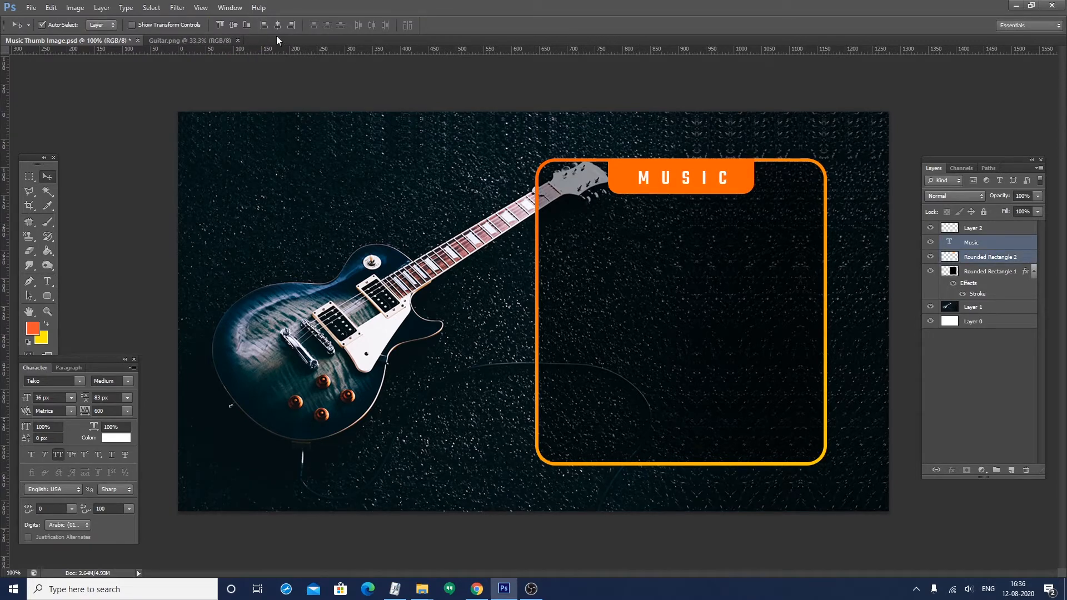
click(276, 24)
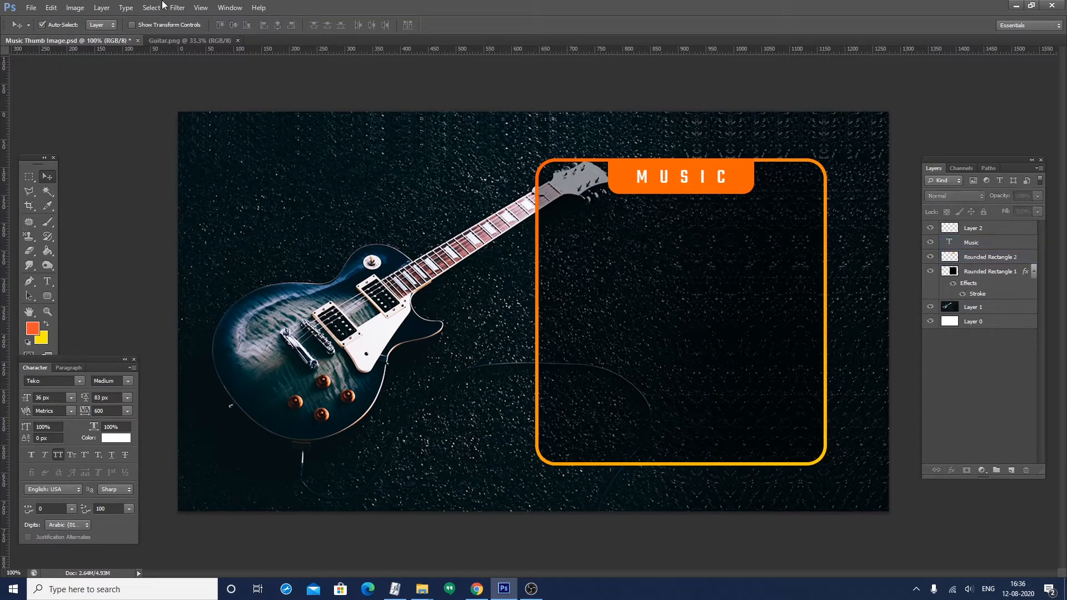
Add a text layer inside the rounded frame and paste in the words "Eye Catching" copied from the Chrome address bar
click(727, 369)
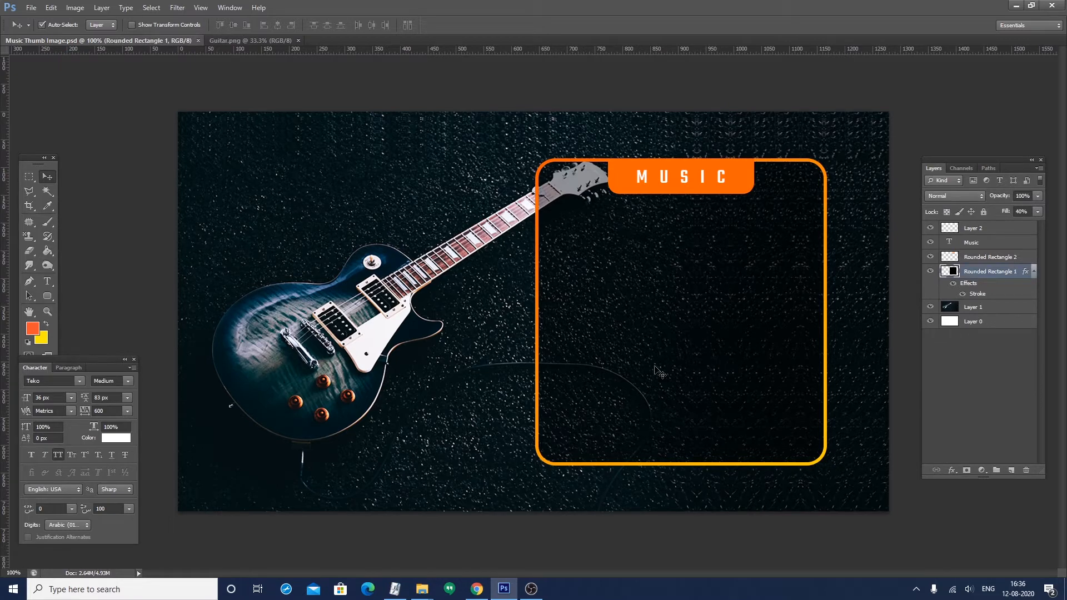
click(47, 280)
click(677, 302)
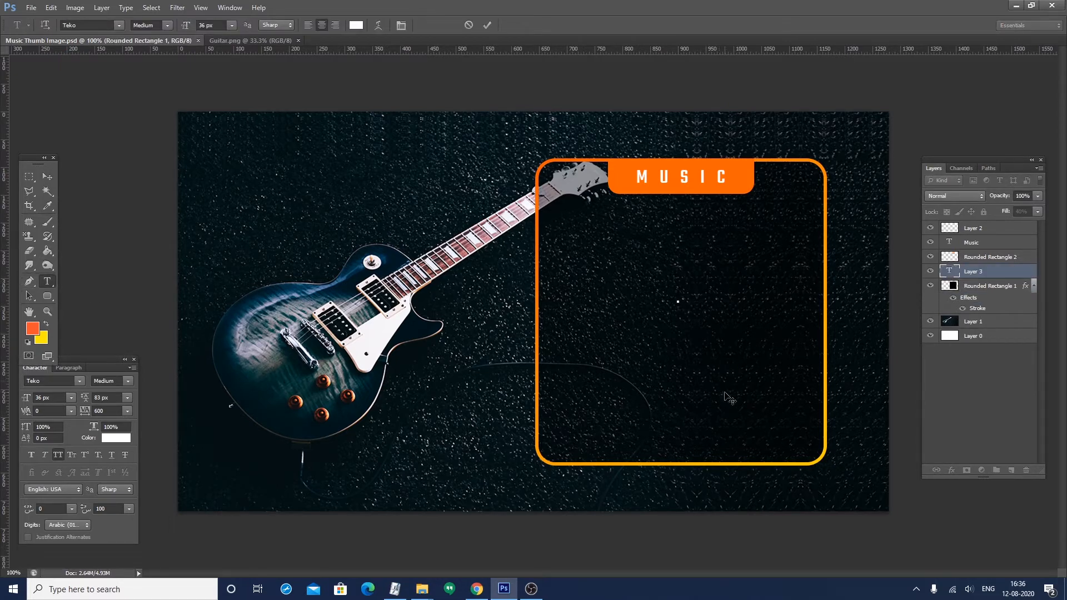
click(476, 589)
click(581, 5)
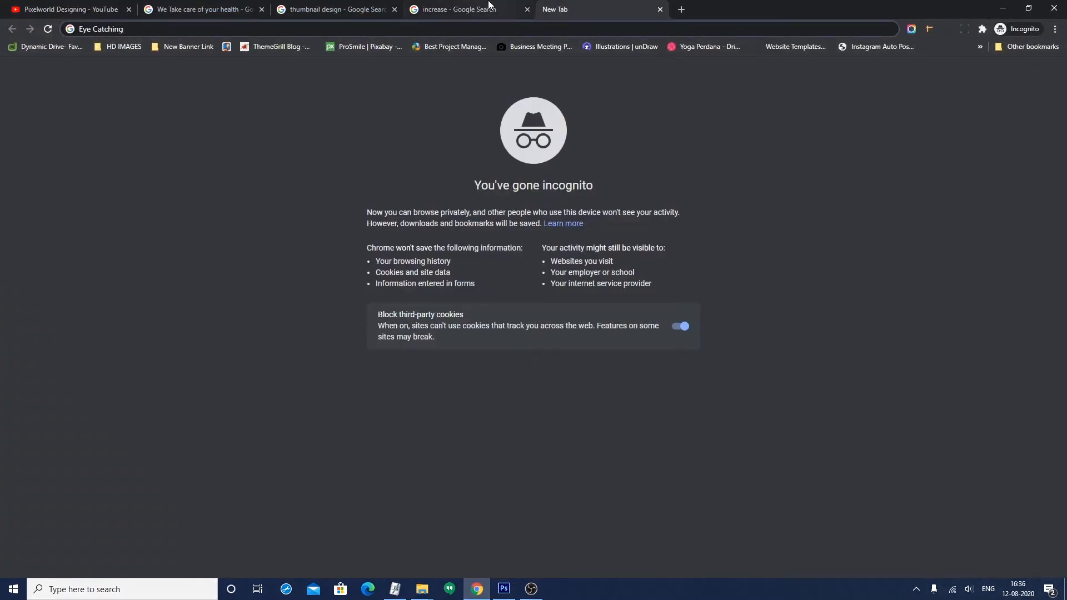
key(ctrl+a)
key(ctrl+c)
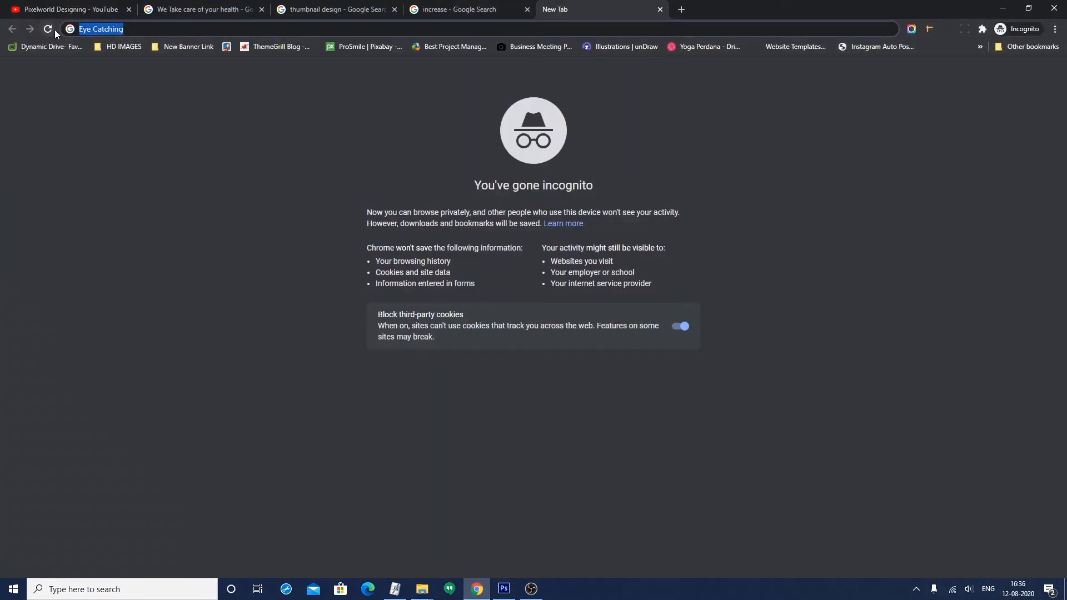
click(504, 589)
key(ctrl+v)
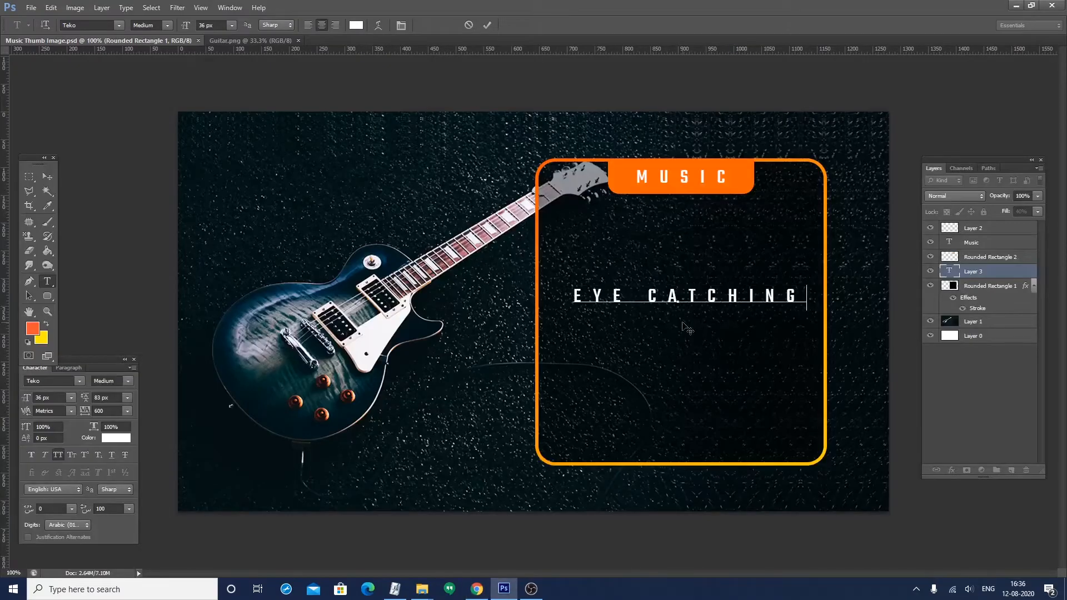
Set the tracking of the whole EYE CATCHING text to 40
drag(572, 297, 810, 295)
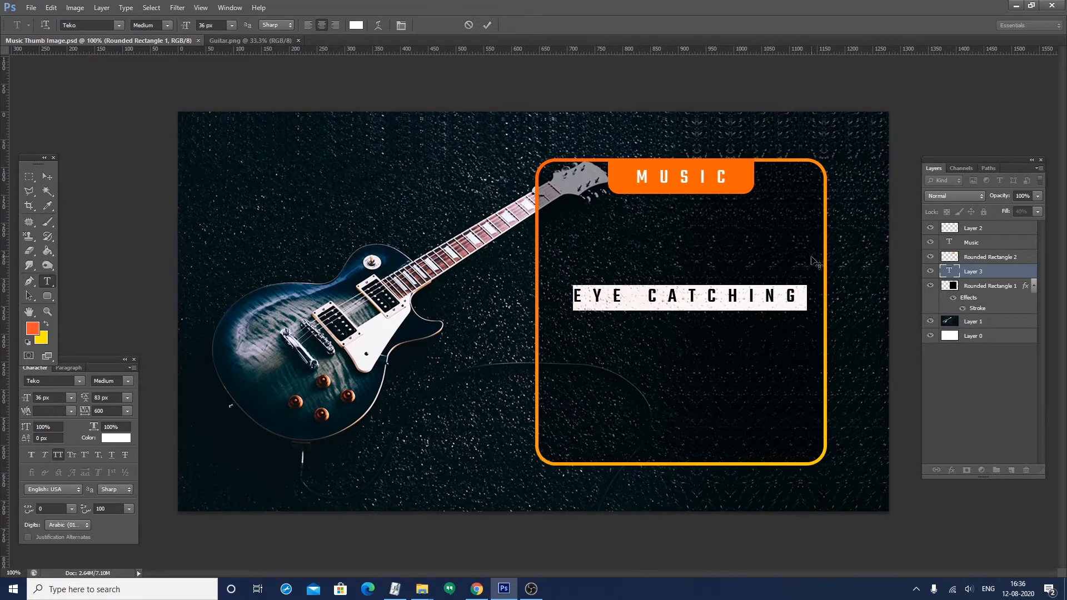
key(ctrl+plus)
drag(601, 572, 682, 573)
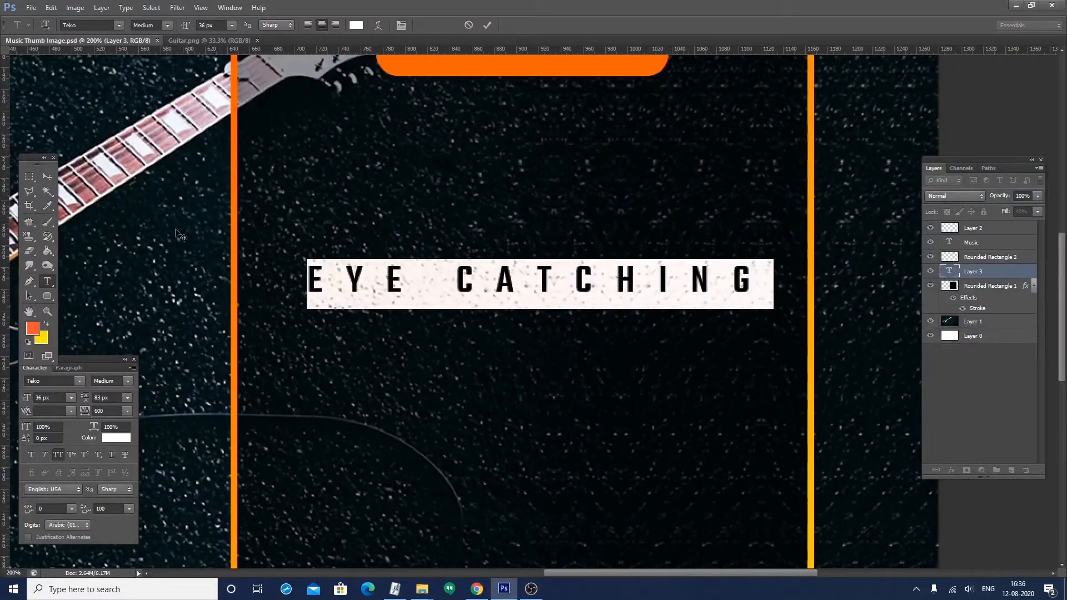
click(110, 410)
text(40)
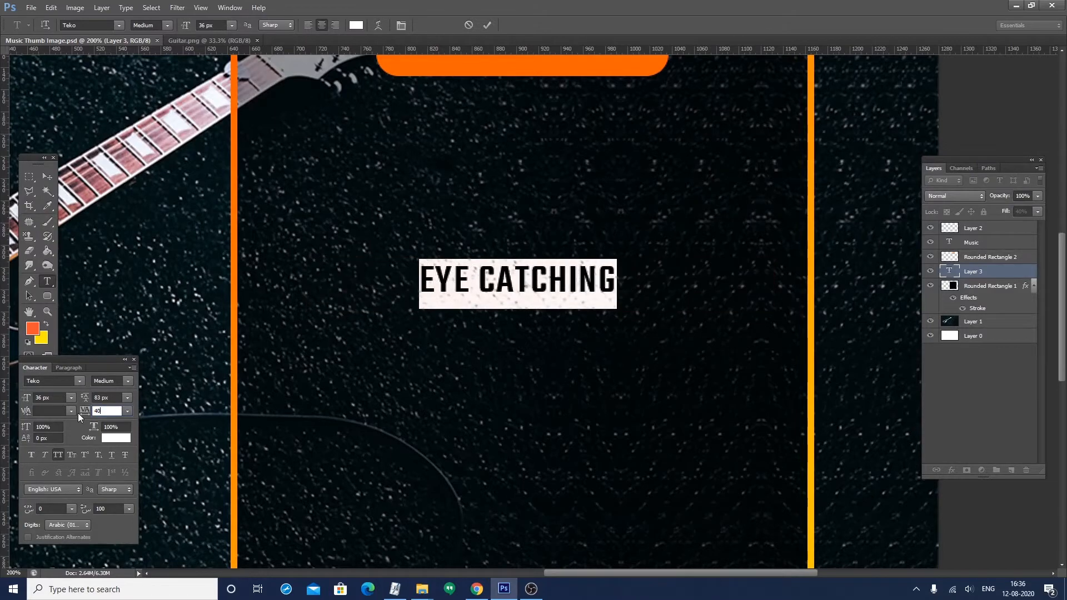
Format the EYE CATCHING text at 71 px in the SemiBold font style
click(205, 25)
drag(204, 24, 189, 26)
text(60)
key(Up)
key(Up)
key(Up)
key(Up)
key(Up)
key(Up)
key(Up)
key(Up)
key(Up)
key(Up)
key(Up)
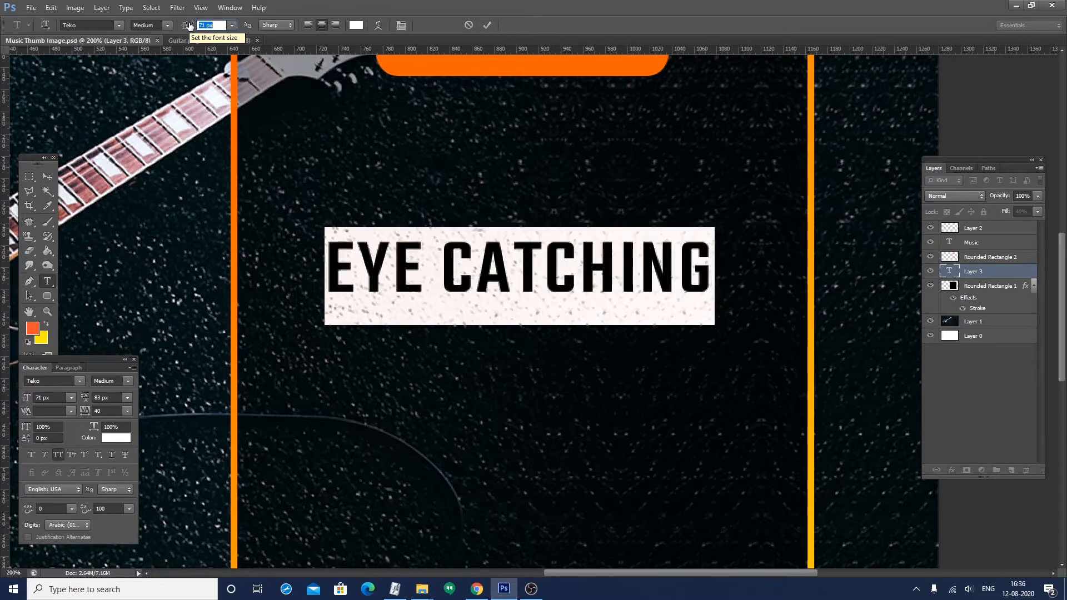
click(158, 25)
click(157, 63)
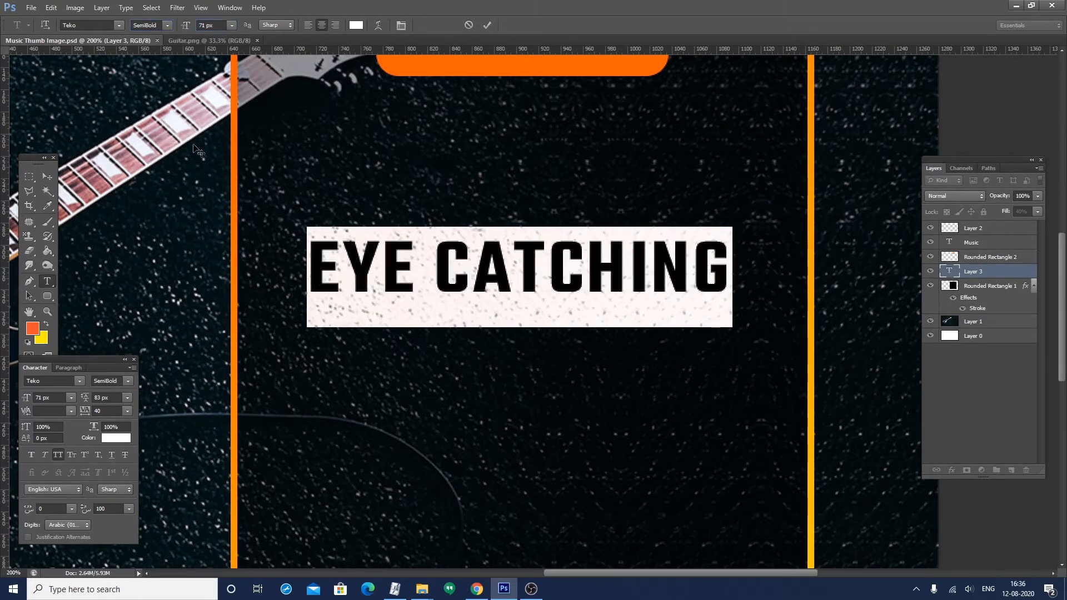
click(47, 176)
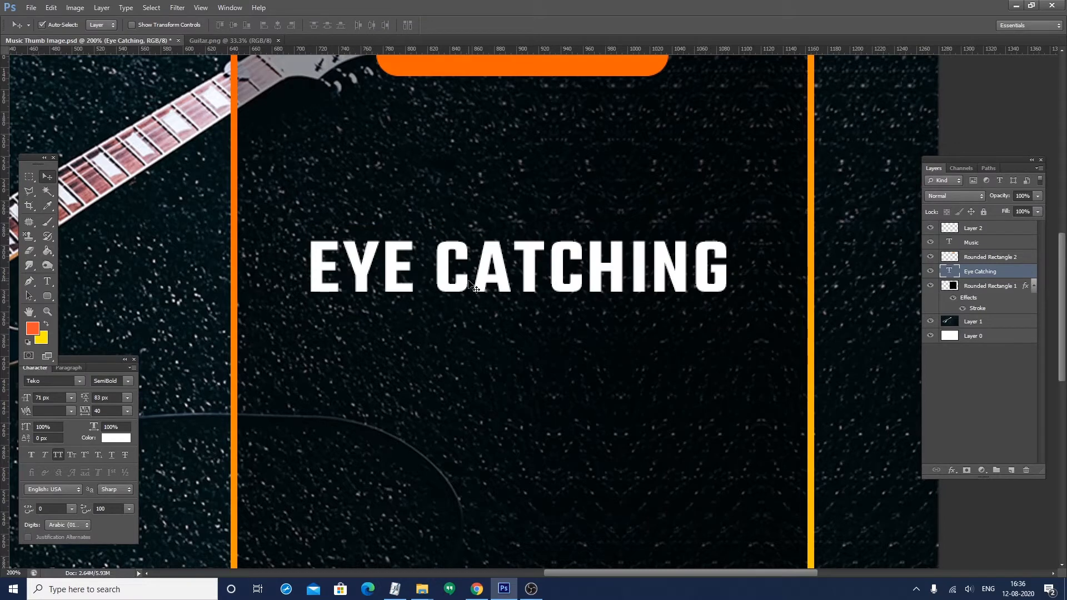
Centre the EYE CATCHING text horizontally within the rounded frame
shift+click(512, 352)
click(278, 25)
click(186, 68)
Move the EYE CATCHING text up 60 px towards the orange tab
click(484, 283)
key(shift+Up)
key(shift+Up)
key(shift+Up)
key(shift+Up)
key(shift+Up)
key(shift+Up)
key(shift+Up)
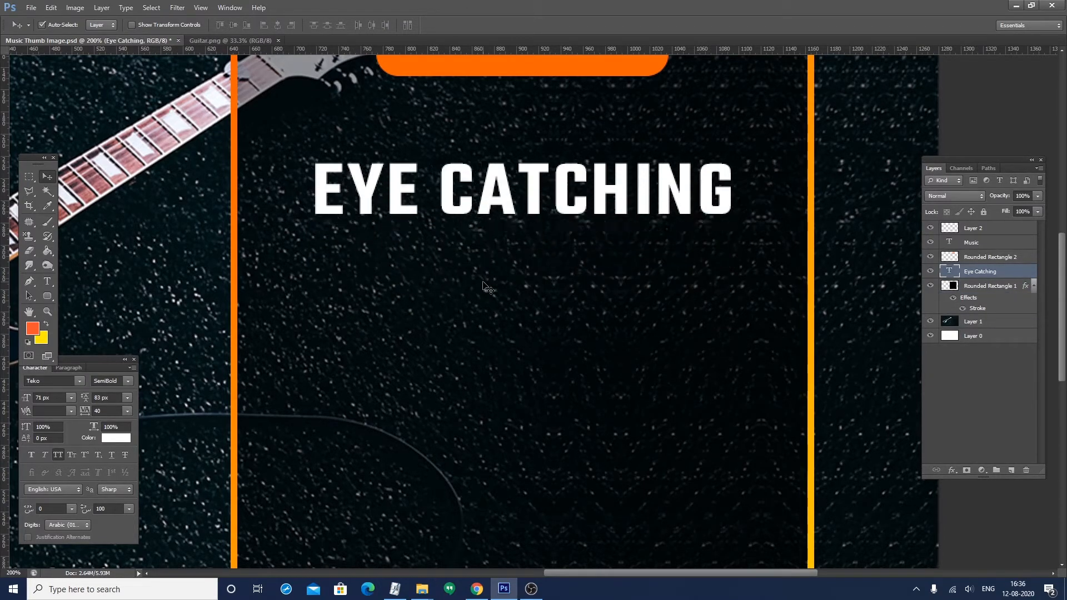
key(shift+Down)
Duplicate the EYE CATCHING text layer and move the copy 100 px straight down
scroll(486, 283, up, 1)
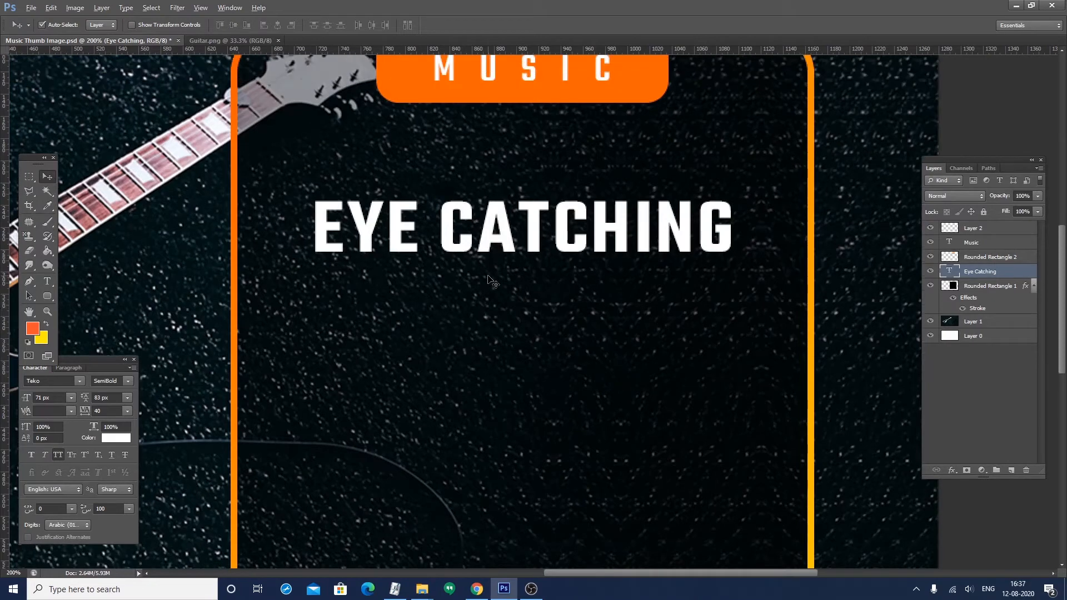
key(ctrl+j)
key(shift+Down)
key(shift+Down)
key(shift+Down)
key(shift+Down)
key(shift+Down)
key(shift+Down)
key(shift+Down)
key(shift+Down)
key(shift+Down)
key(shift+Down)
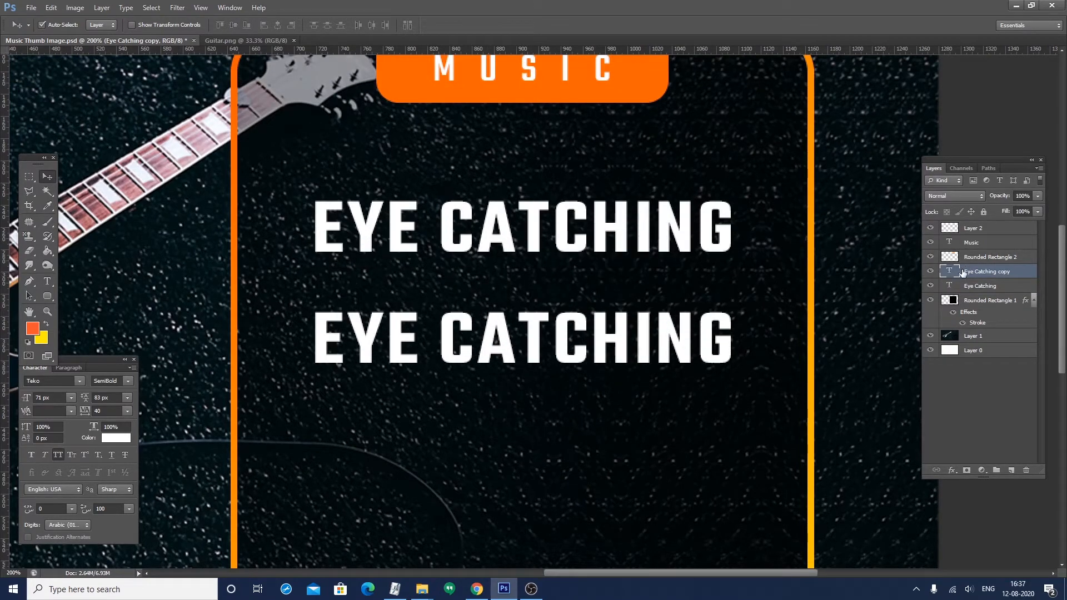
Replace the wording of the duplicated text with THUMBNAIL
double_click(951, 272)
text(TH)
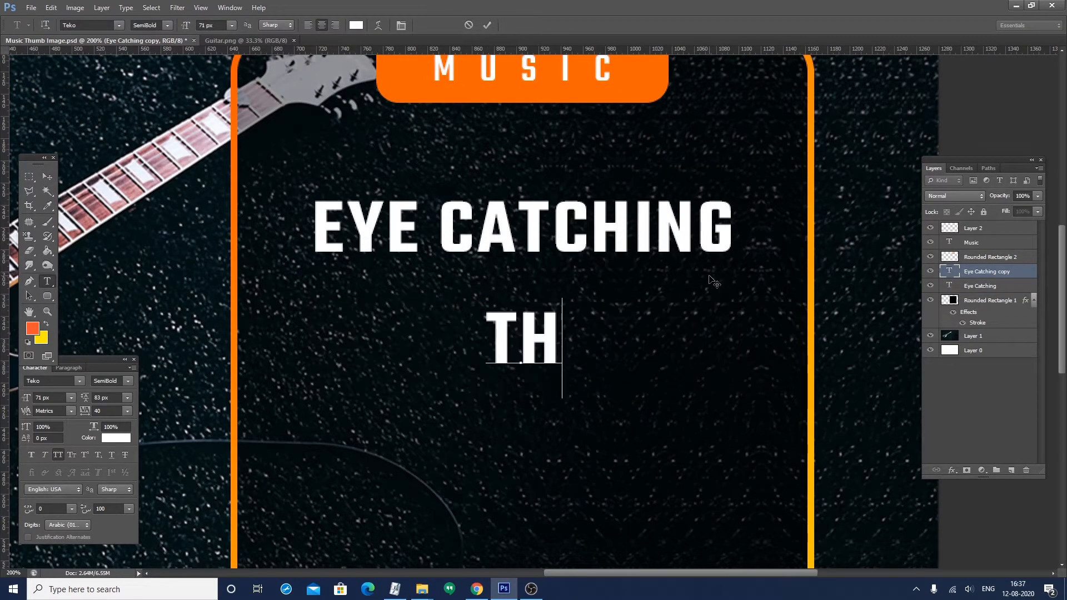
text(UMBNAIL)
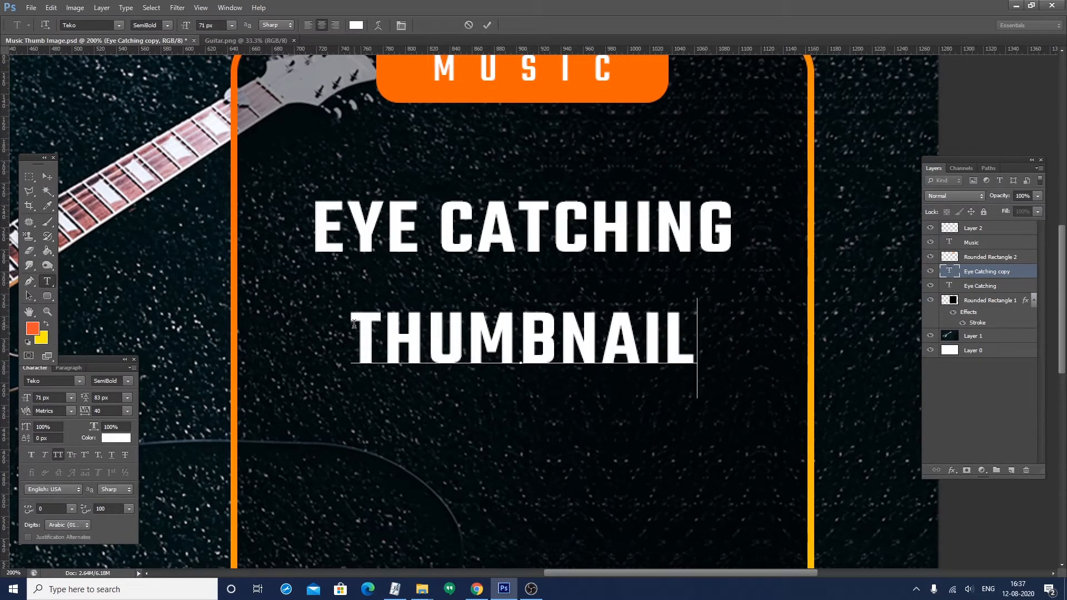
Format the THUMBNAIL text in the Bold font style at 101 px
drag(354, 323, 696, 333)
click(166, 25)
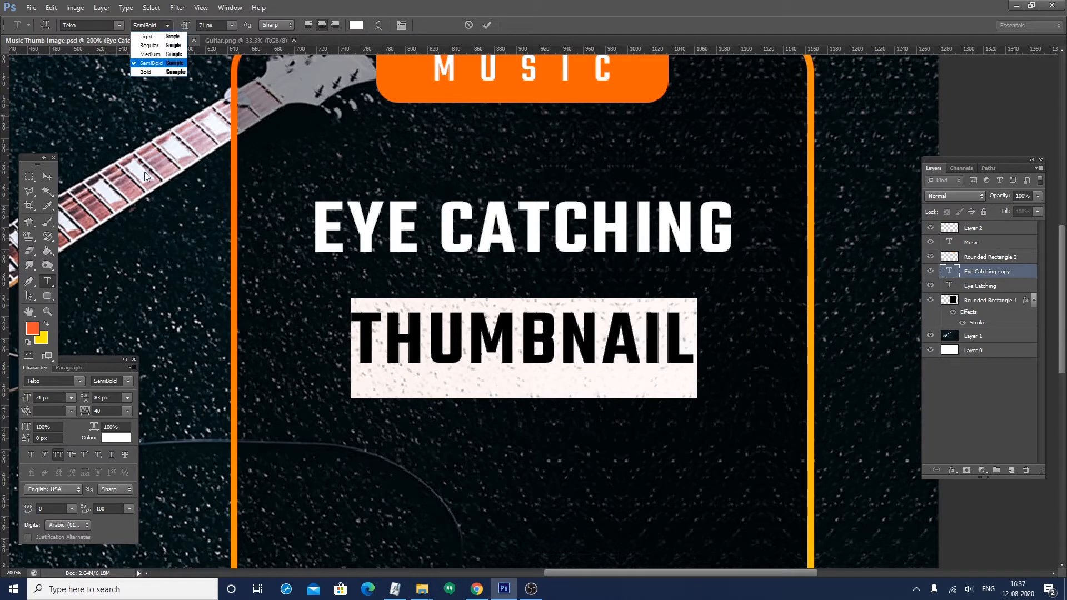
click(151, 72)
click(188, 29)
text(97)
key(Return)
key(Up)
key(Up)
key(Up)
key(Up)
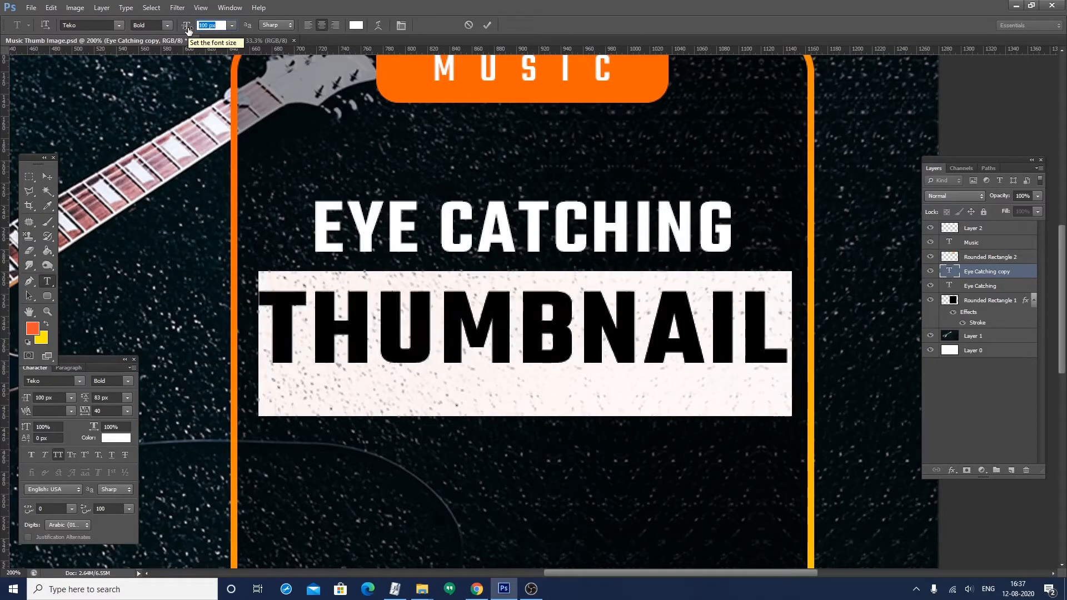
key(ctrl+Return)
key(v)
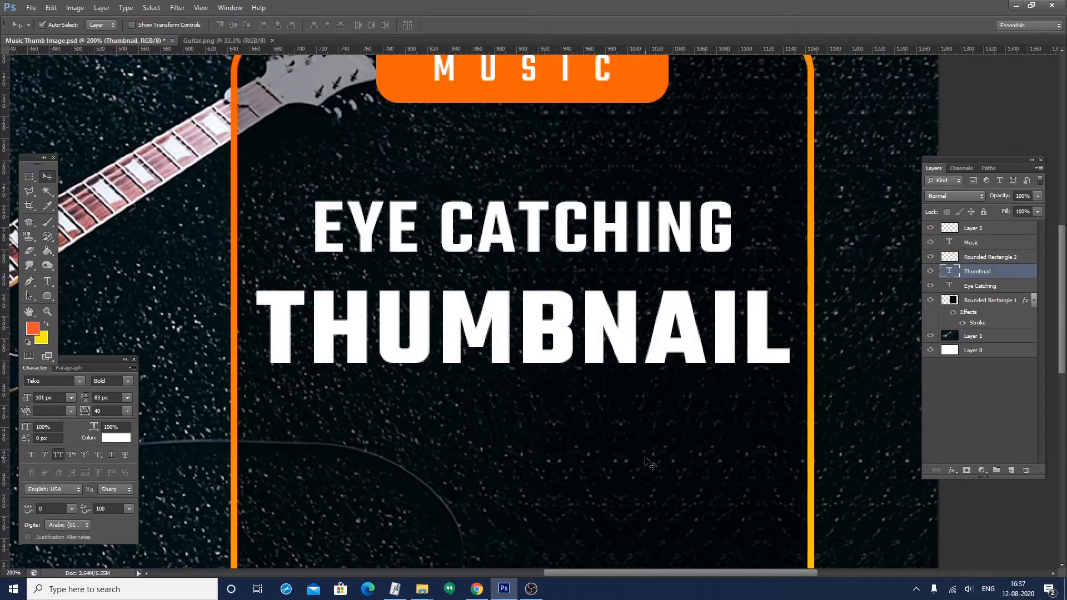
Move the rounded frame 30 px to the right
key(ctrl+minus)
key(ctrl+minus)
key(ctrl+plus)
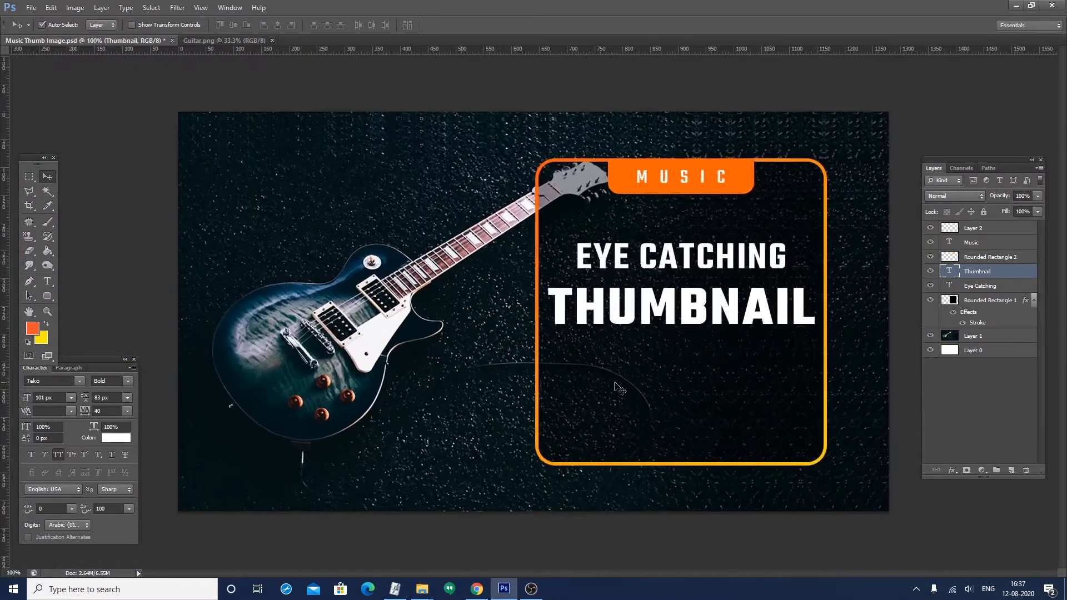
click(616, 388)
key(shift+Right)
key(shift+Right)
key(shift+Right)
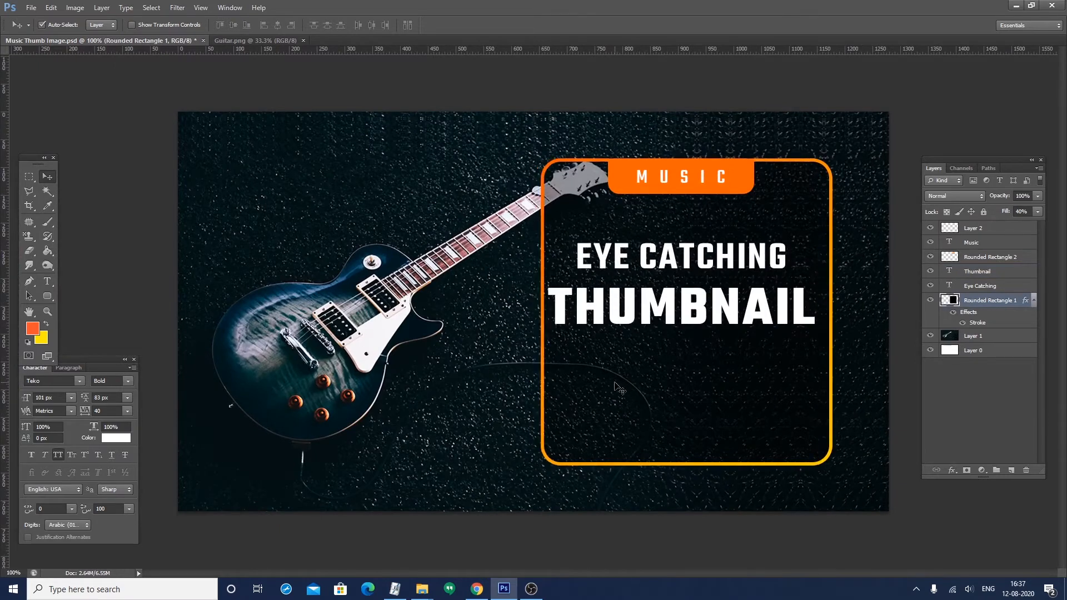
Select the left part of the rounded frame with a rectangular marquee and shift it about 110 px left, then deselect
key(m)
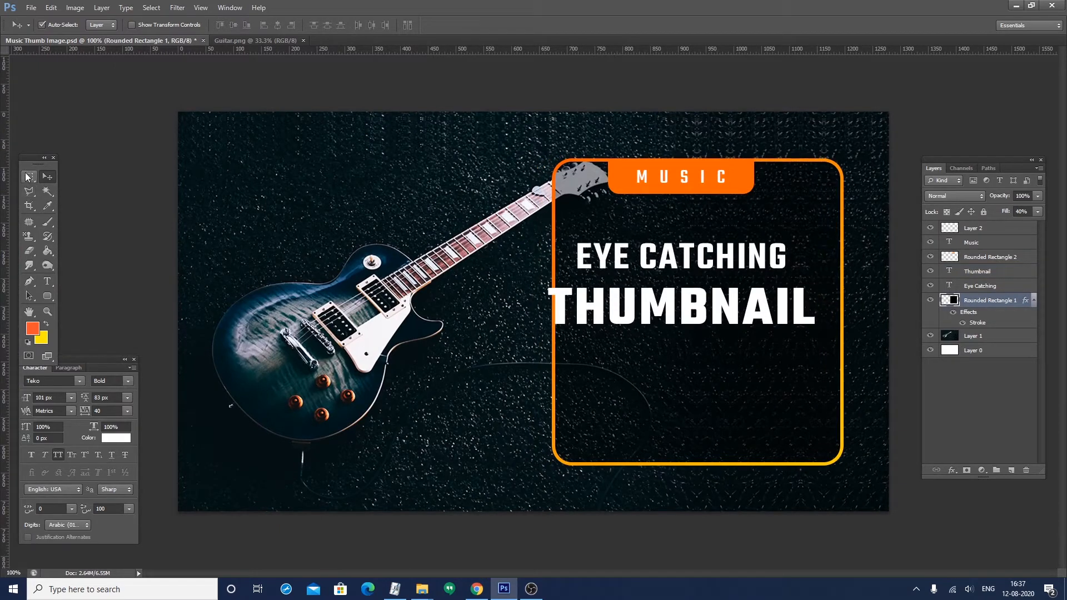
key(ctrl+shift+Left)
key(ctrl+shift+Left)
key(ctrl+shift+Left)
key(ctrl+shift+Left)
key(ctrl+shift+Left)
key(ctrl+shift+Left)
key(ctrl+shift+Left)
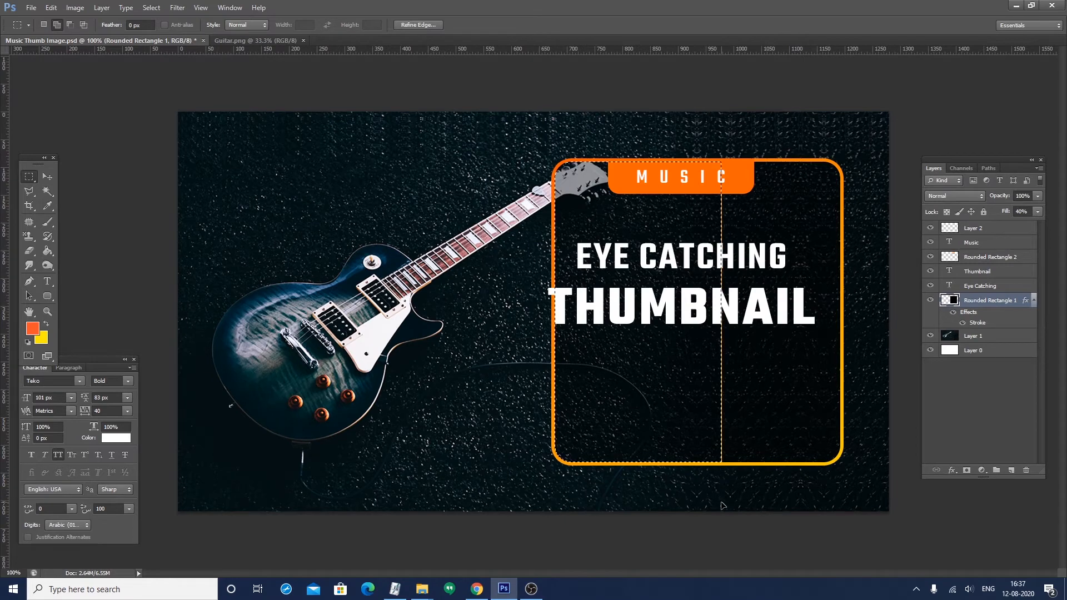
key(ctrl+shift+Left)
key(ctrl+shift+Left)
key(ctrl+shift+Left)
key(ctrl+shift+Left)
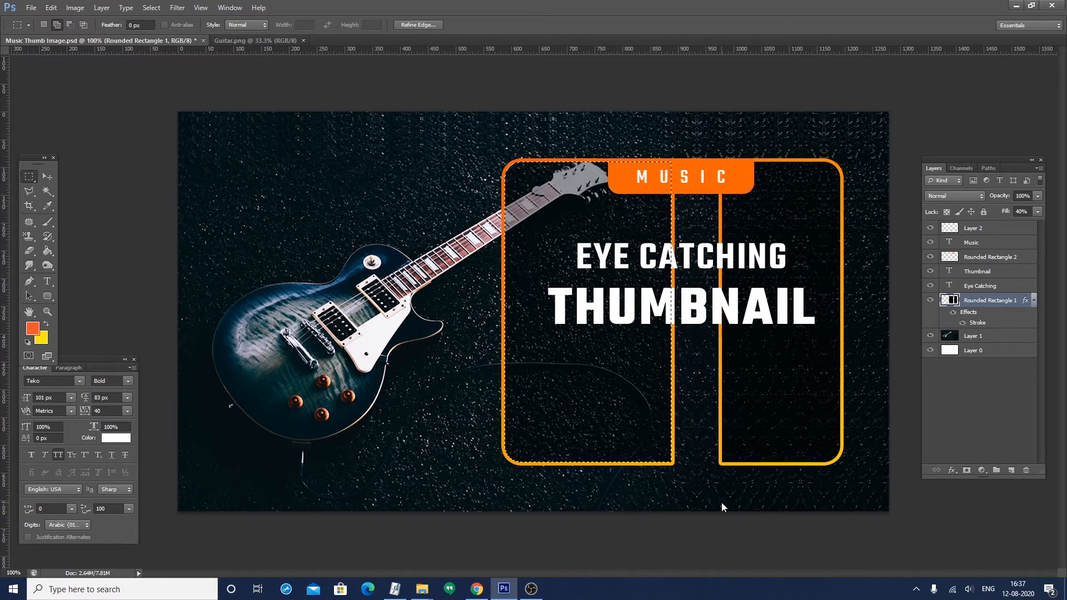
key(ctrl+d)
Select a narrow vertical strip of the frame's left part and stretch it to about 793% width to bridge the gap
drag(618, 140, 633, 503)
key(ctrl+t)
drag(633, 322, 746, 316)
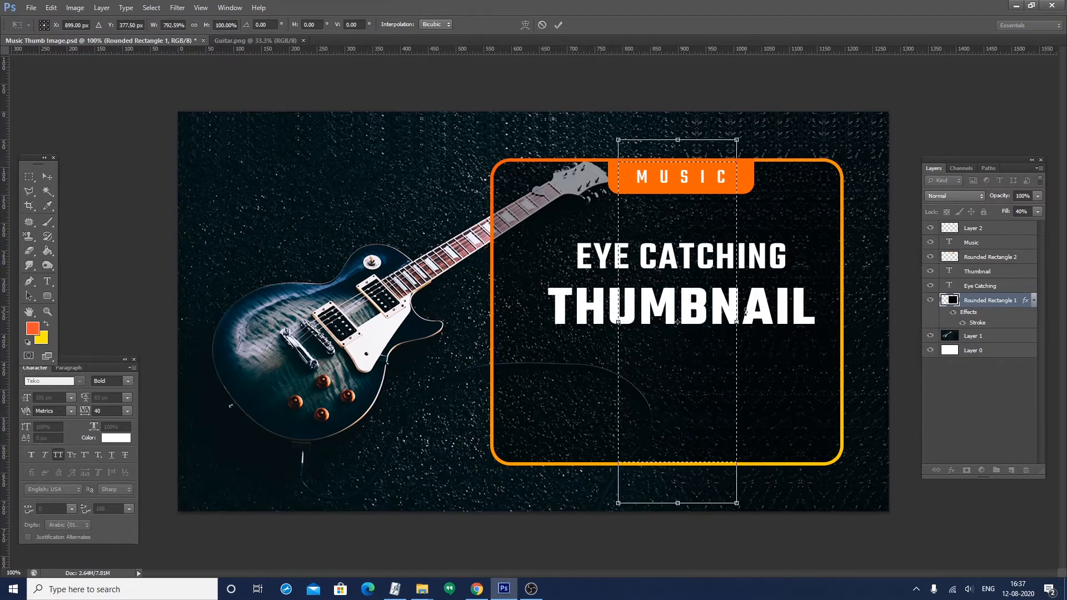
key(Return)
key(ctrl+d)
Commit the stretched frame strip and set the THUMBNAIL text's font size to 118 px
key(v)
click(688, 318)
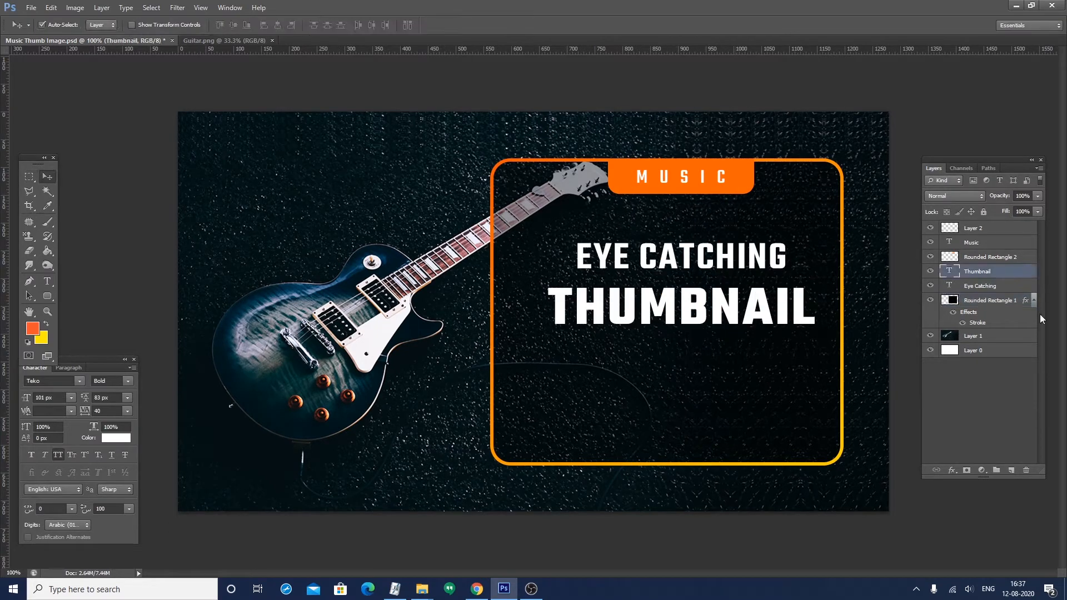
double_click(950, 272)
click(208, 26)
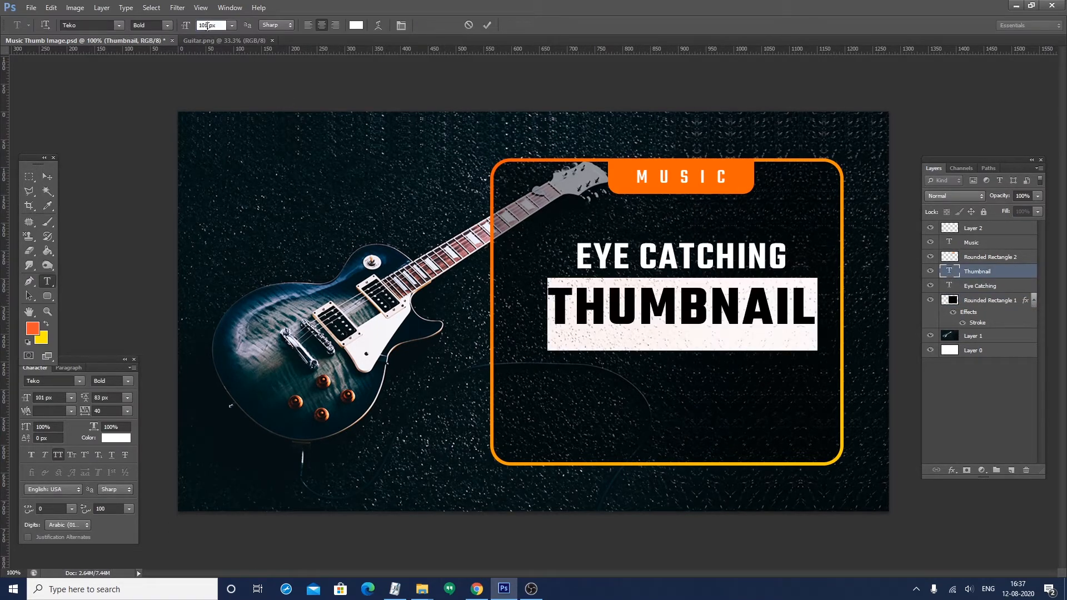
text(150)
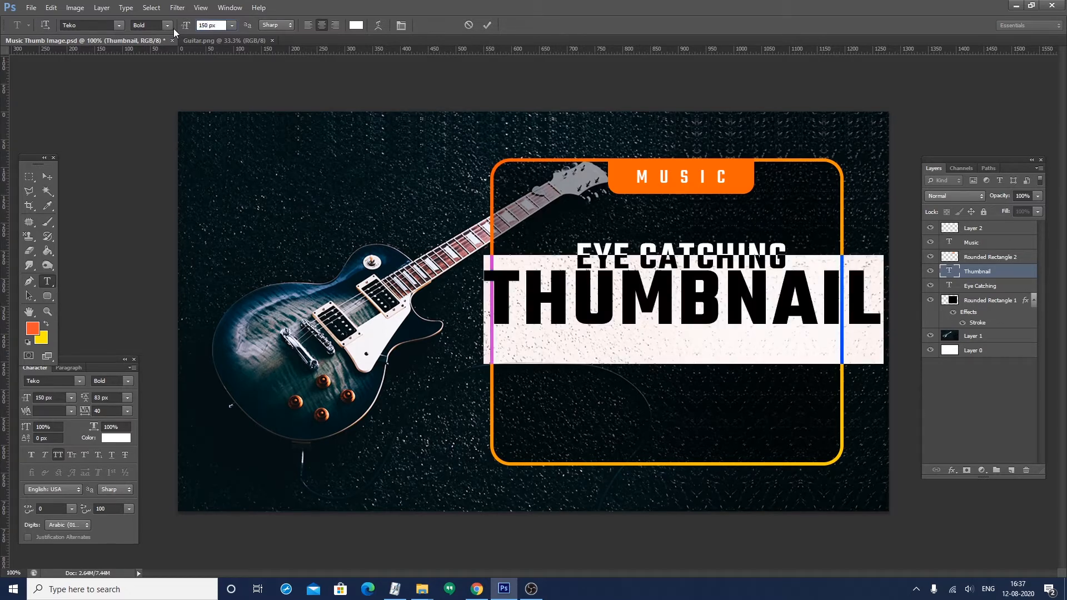
key(Down)
key(Down)
key(Down)
key(Down)
key(Down)
key(Down)
key(Down)
key(Down)
key(Down)
key(Down)
key(Down)
key(Down)
key(Down)
key(Down)
key(Down)
key(Down)
key(Down)
key(Down)
key(Down)
key(Down)
key(Down)
key(Down)
key(Down)
key(Down)
key(Down)
key(Down)
key(Down)
key(Down)
key(Down)
key(Down)
key(Down)
key(Down)
key(ctrl+Return)
Centre the THUMBNAIL and EYE CATCHING lines horizontally on the rounded frame
key(v)
shift+click(603, 365)
click(278, 25)
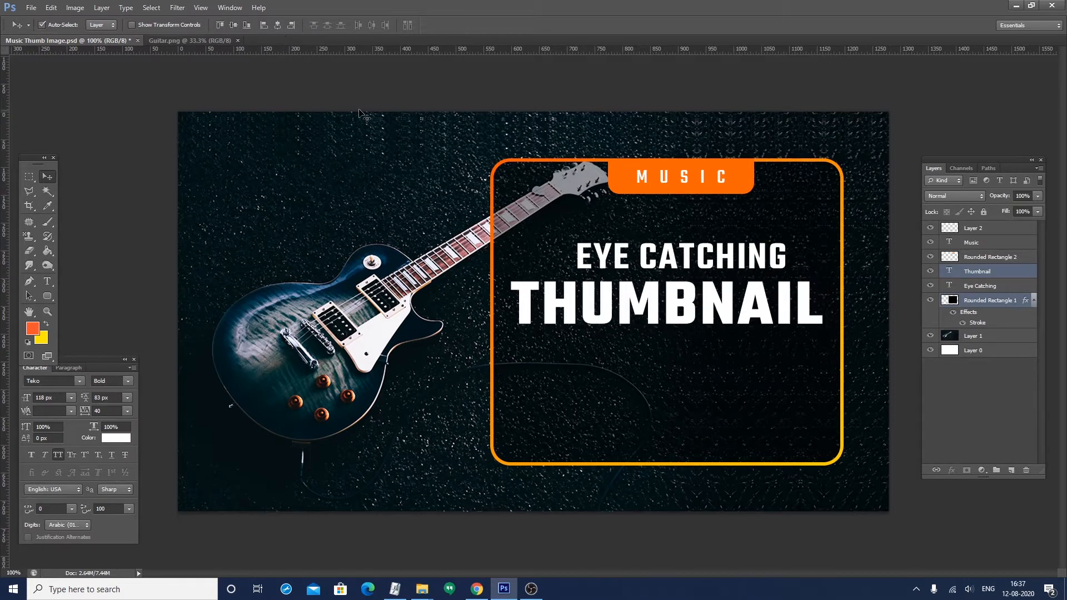
key(ctrl+alt+a)
click(628, 266)
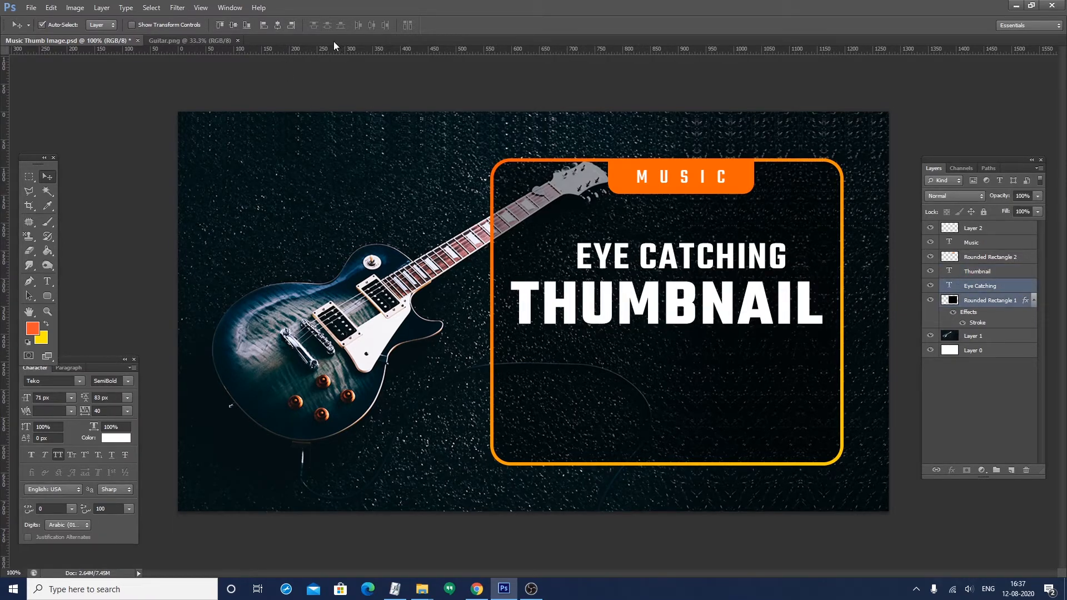
click(278, 25)
key(ctrl+alt+a)
Recolour the THUMBNAIL text yellow, sampling the frame's lower edge and shifting the hue to ffe400
click(683, 311)
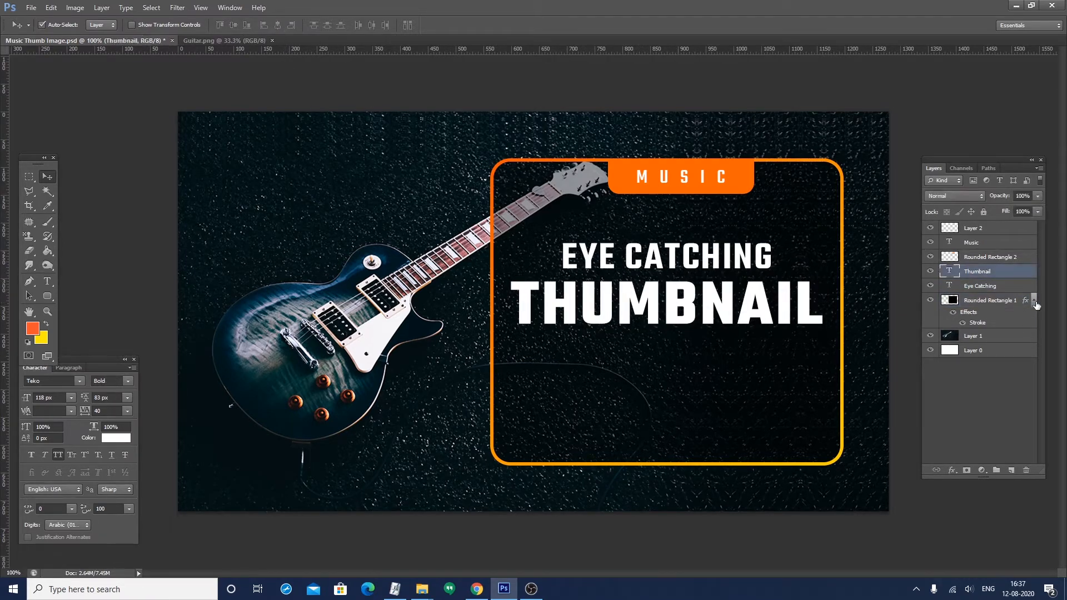
double_click(955, 274)
click(356, 25)
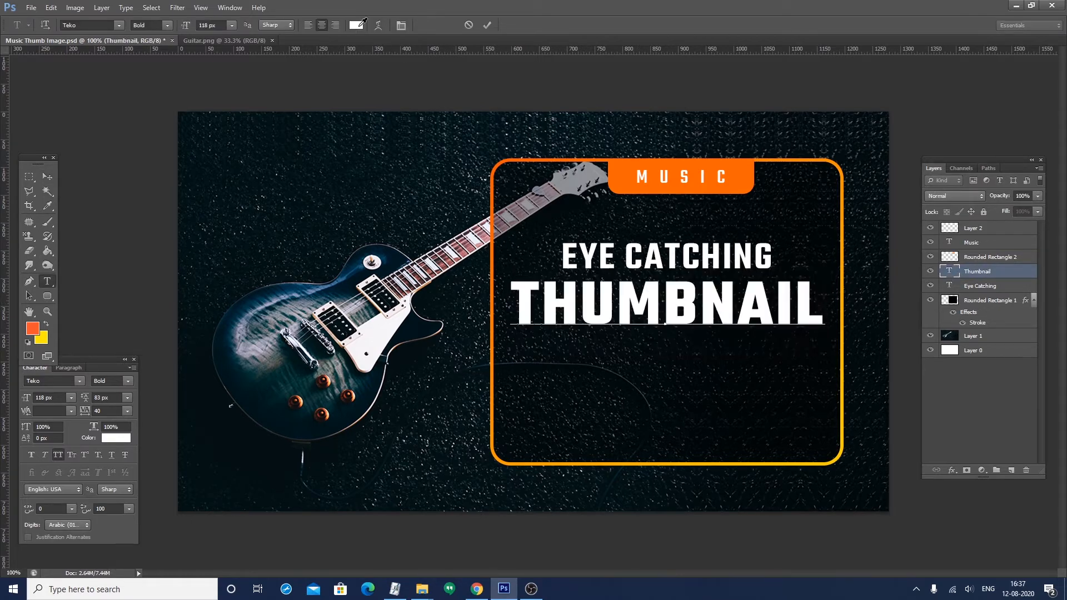
click(760, 461)
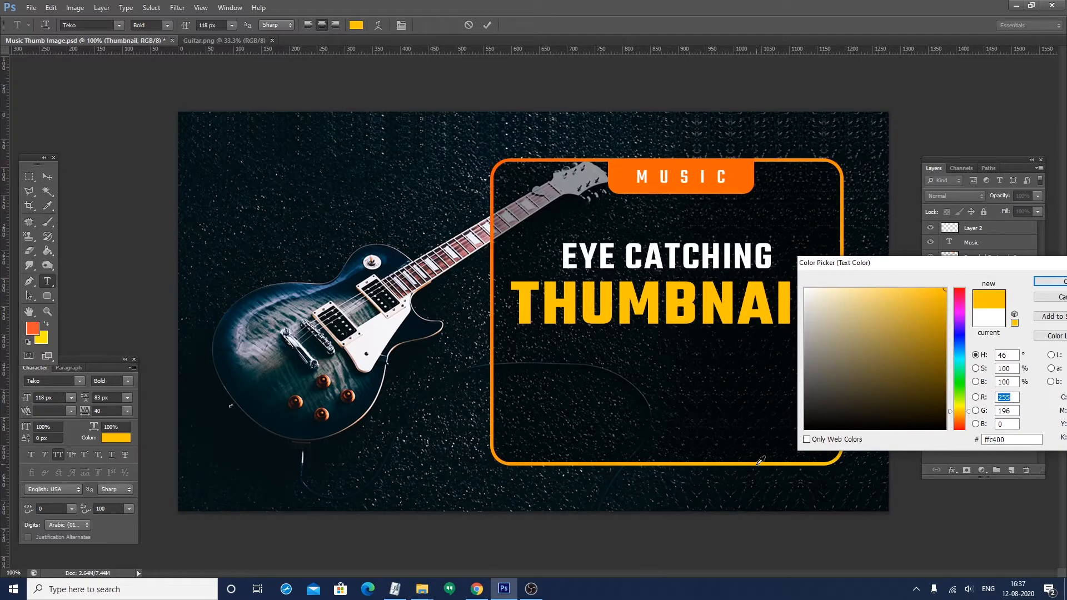
drag(945, 312, 967, 235)
drag(958, 420, 959, 413)
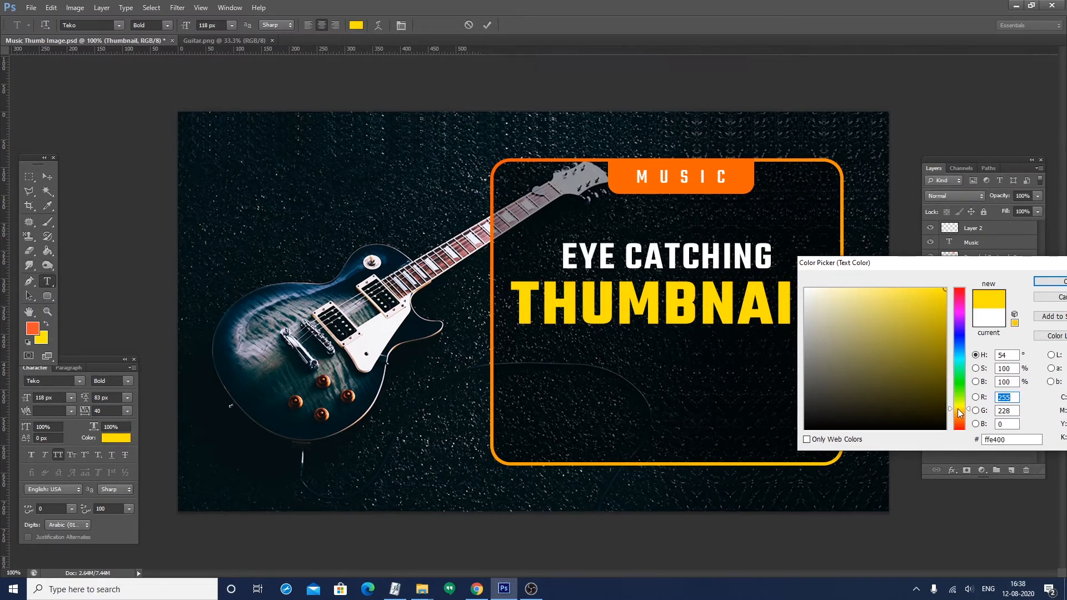
key(Return)
key(ctrl+Return)
key(v)
Align the yellow THUMBNAIL text to the horizontal centre of the rounded frame again
click(722, 336)
click(710, 305)
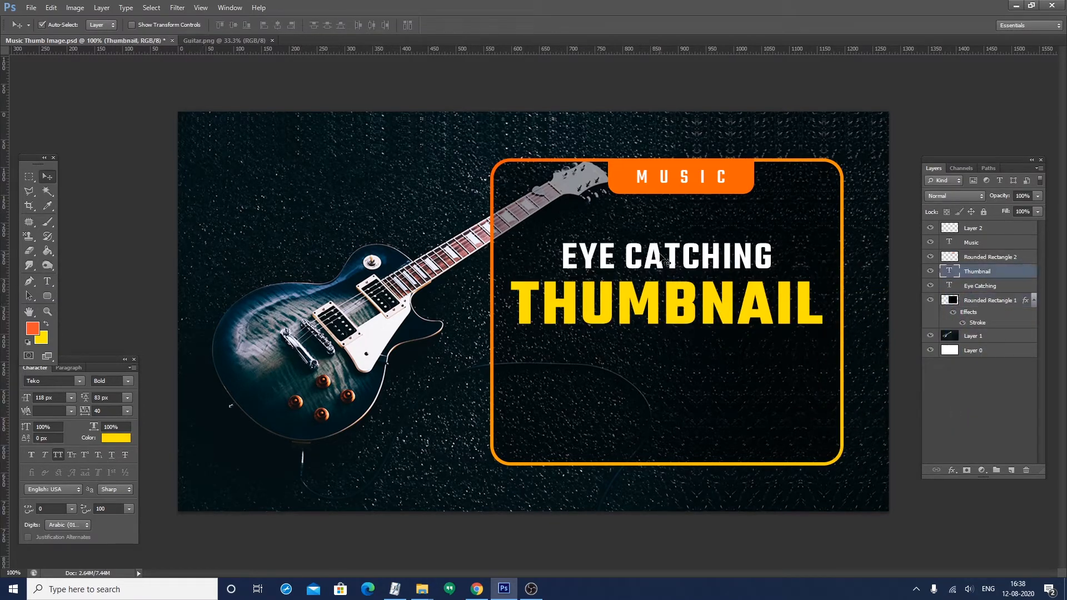
shift+click(666, 260)
click(404, 77)
click(673, 330)
click(680, 312)
shift+click(685, 373)
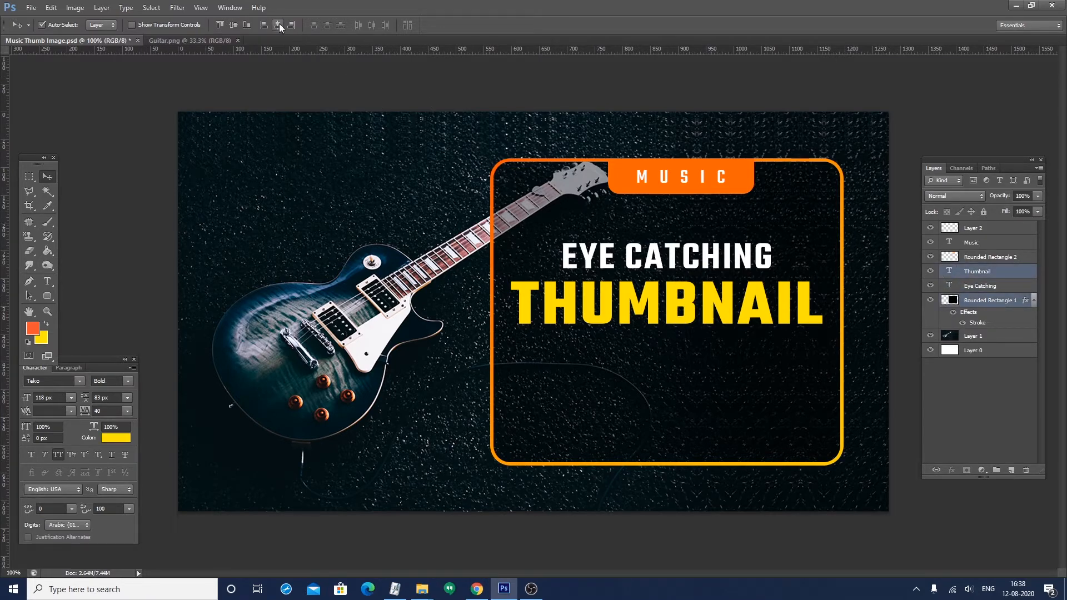
Centre the orange tab and its MUSIC text horizontally on the rounded frame
click(708, 190)
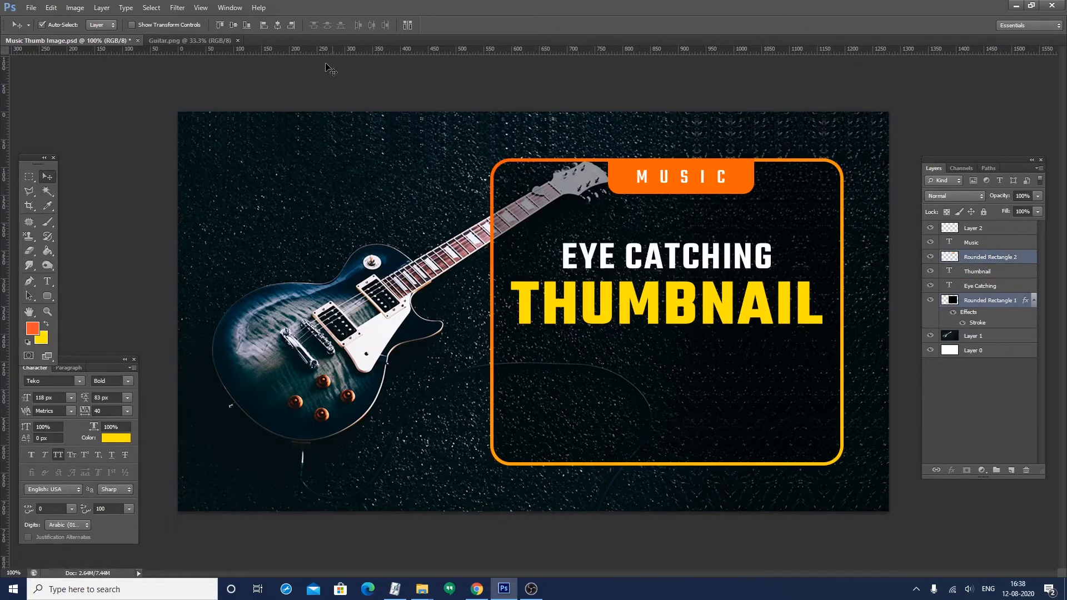
click(278, 25)
click(664, 175)
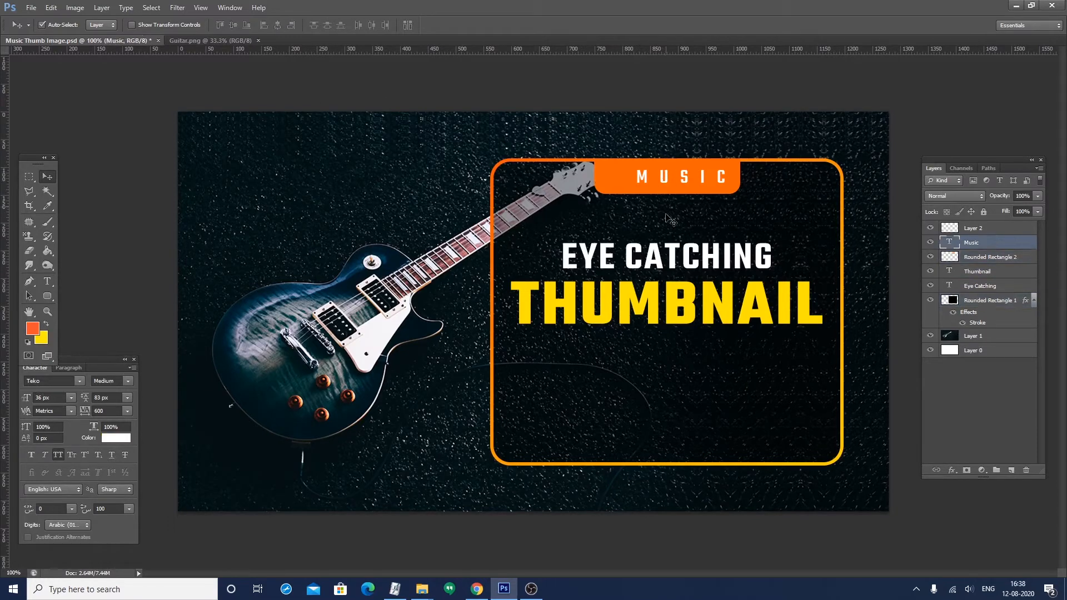
click(277, 24)
click(233, 66)
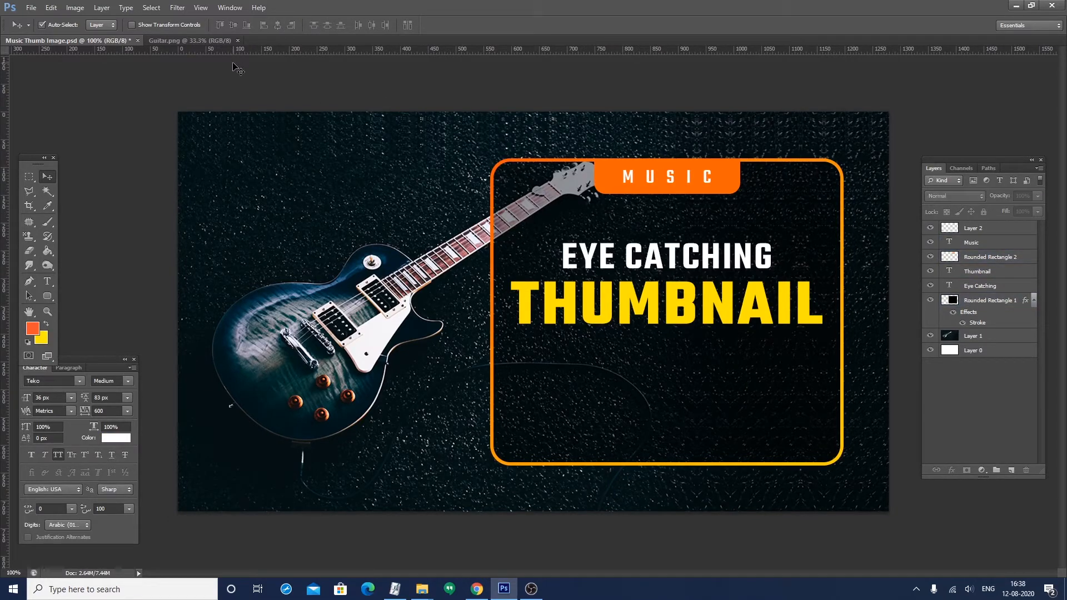
Duplicate the EYE CATCHING text and move the copy about 200 px down, below THUMBNAIL
click(680, 300)
click(656, 264)
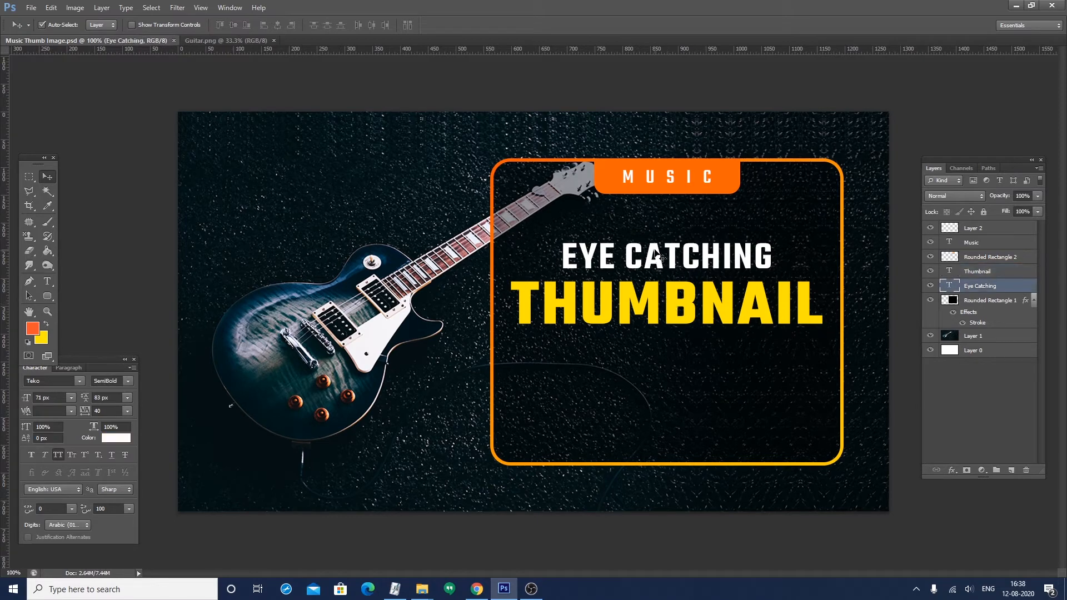
alt+drag(655, 245, 654, 250)
key(shift+Down)
key(shift+Down)
key(shift+Down)
key(shift+Down)
key(shift+Down)
key(shift+Down)
key(shift+Down)
key(shift+Down)
key(shift+Down)
key(shift+Down)
key(shift+Down)
key(shift+Down)
key(shift+Down)
key(shift+Down)
key(shift+Down)
key(shift+Down)
key(shift+Down)
key(shift+Down)
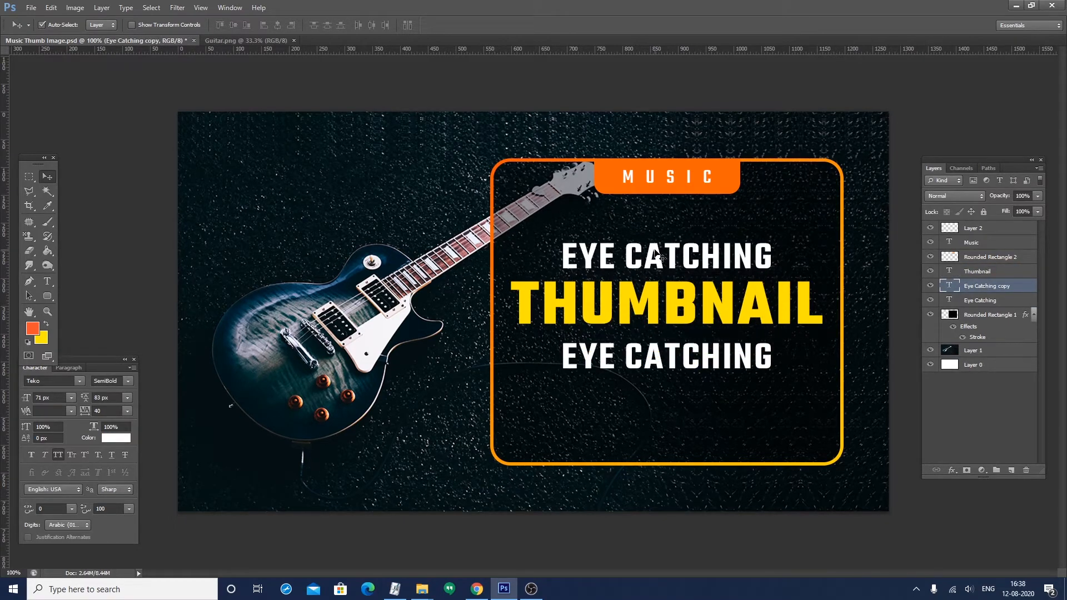
key(shift+Down)
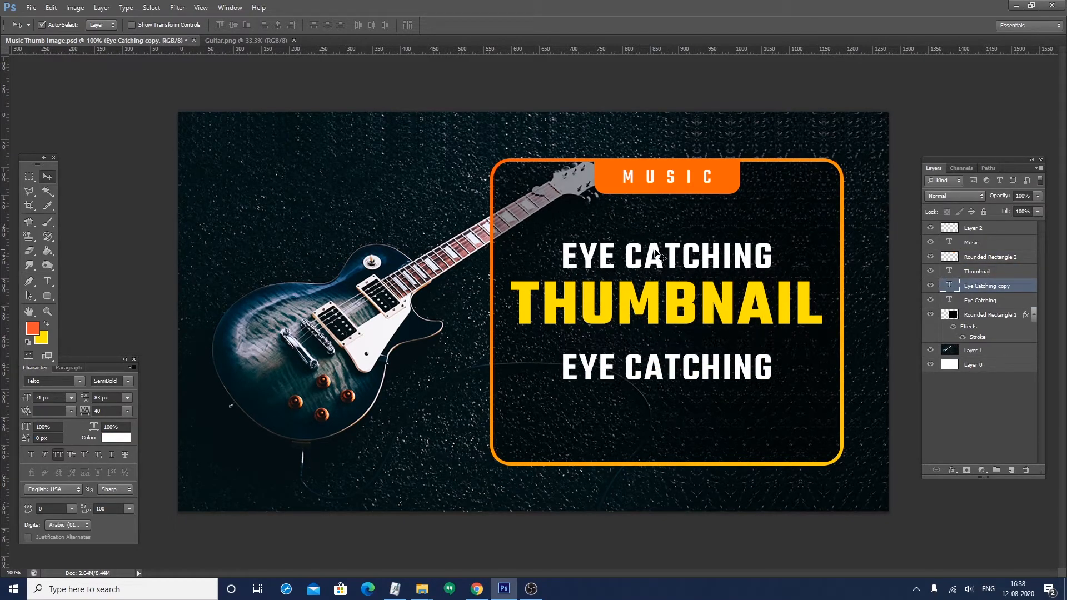
Replace the wording of the copied text line with FOR YOUTUBE
double_click(948, 286)
text(FO)
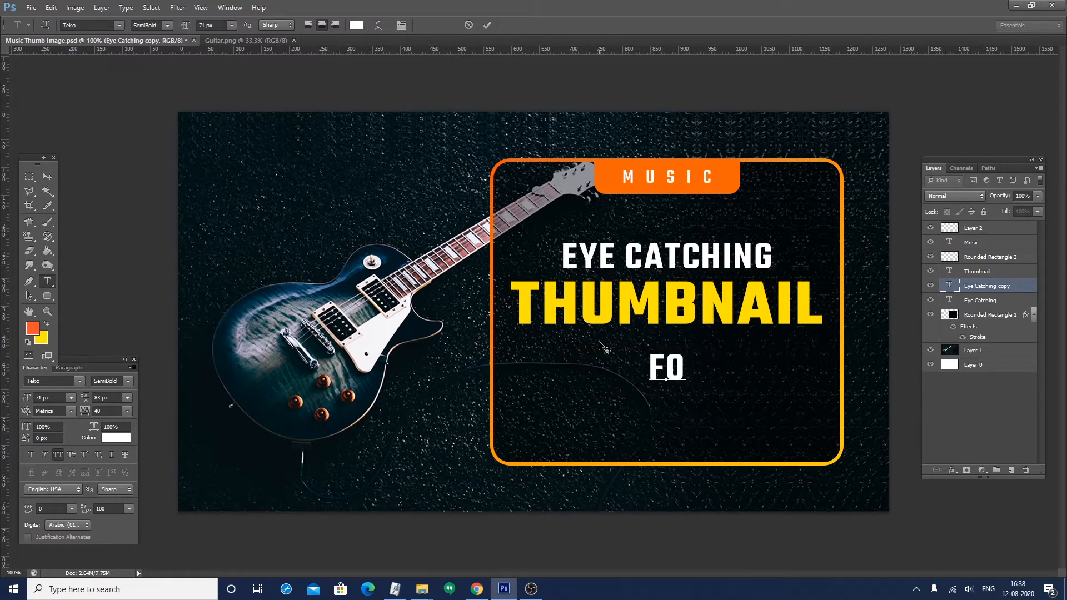
text(R YO)
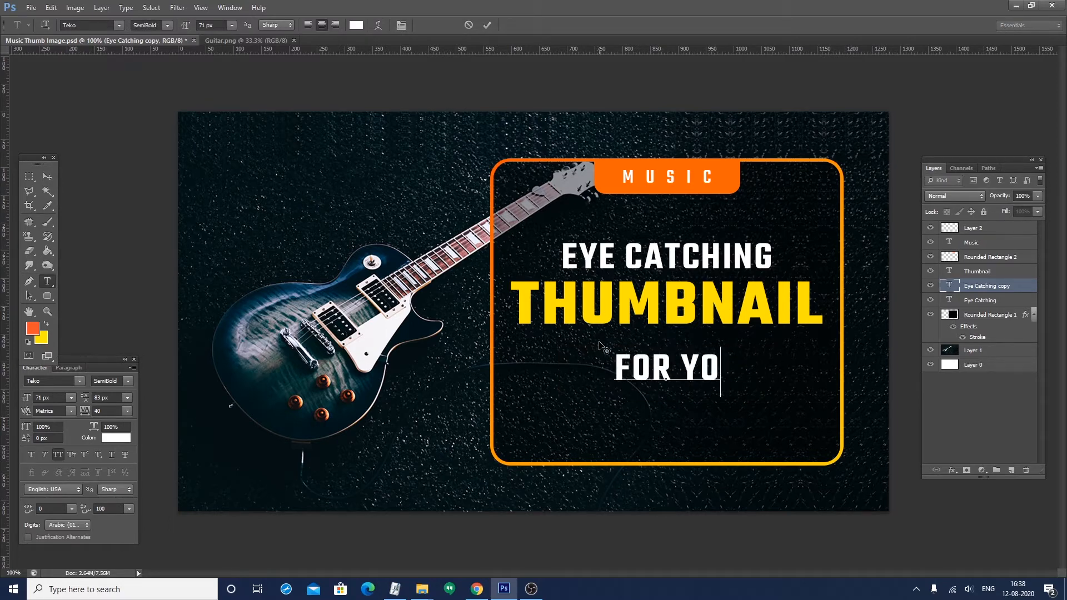
text(UTUBE)
key(ctrl+Return)
key(v)
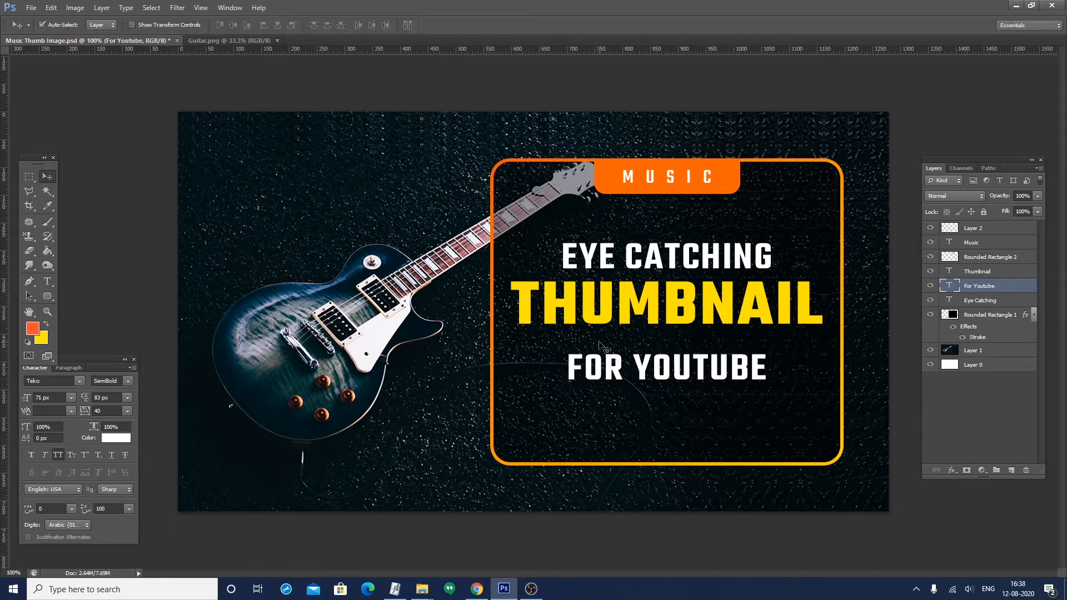
Centre the FOR YOUTUBE line horizontally on the rounded frame and move it 10 px up
shift+click(615, 426)
click(436, 84)
click(628, 375)
key(shift+Up)
key(shift+Up)
key(shift+Up)
key(shift+Up)
key(shift+Down)
key(shift+Down)
key(shift+Down)
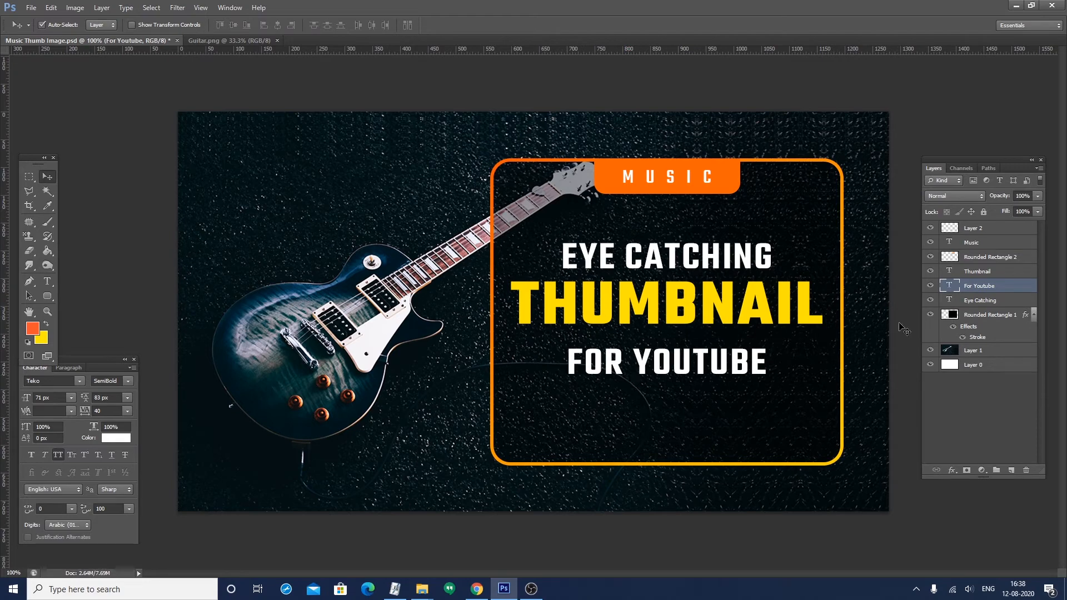
Enlarge the EYE CATCHING text to a font size of 83 px
click(692, 257)
double_click(949, 300)
click(219, 24)
key(Up)
key(Up)
key(Up)
key(Up)
key(Up)
key(Up)
key(Up)
key(Up)
key(Up)
key(Up)
key(Up)
key(Up)
key(Up)
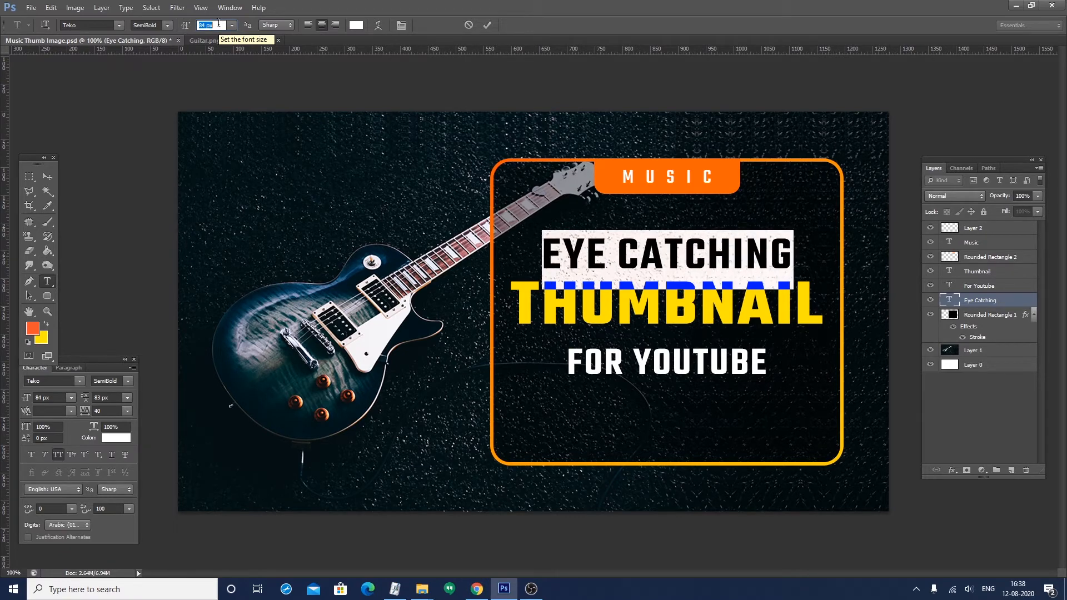
key(Down)
key(Return)
key(ctrl+Return)
key(v)
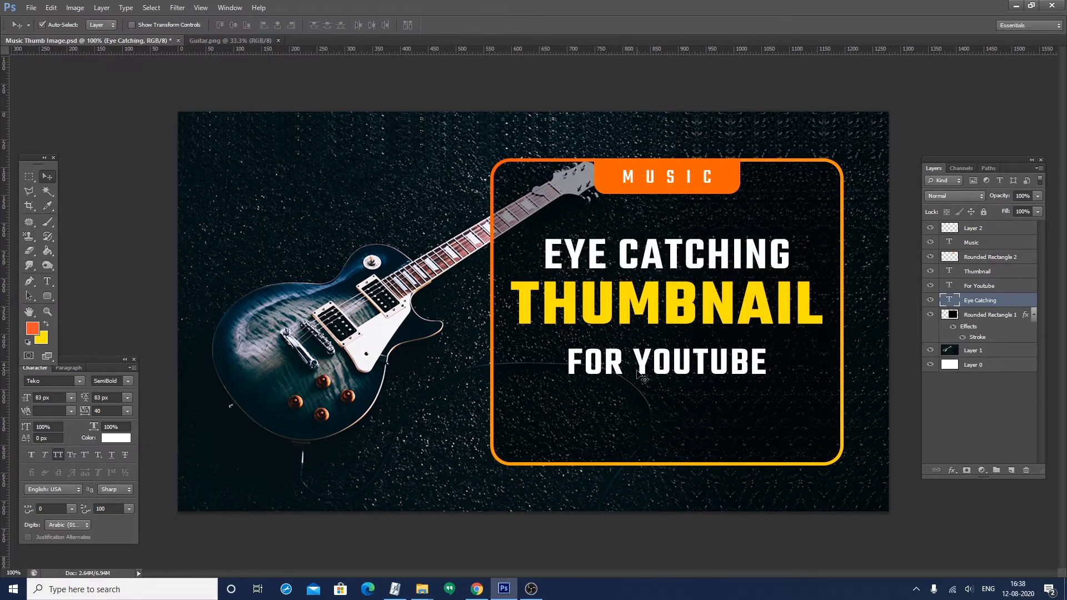
Place two vertical guides at the left and right edges of the EYE CATCHING text
click(638, 371)
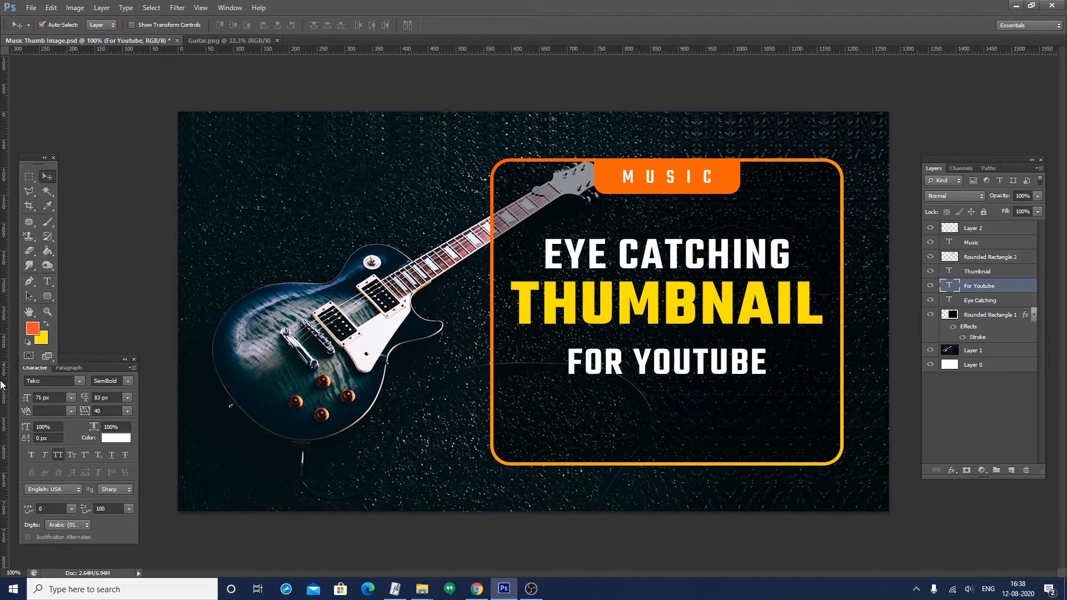
drag(8, 382, 546, 402)
drag(7, 398, 789, 402)
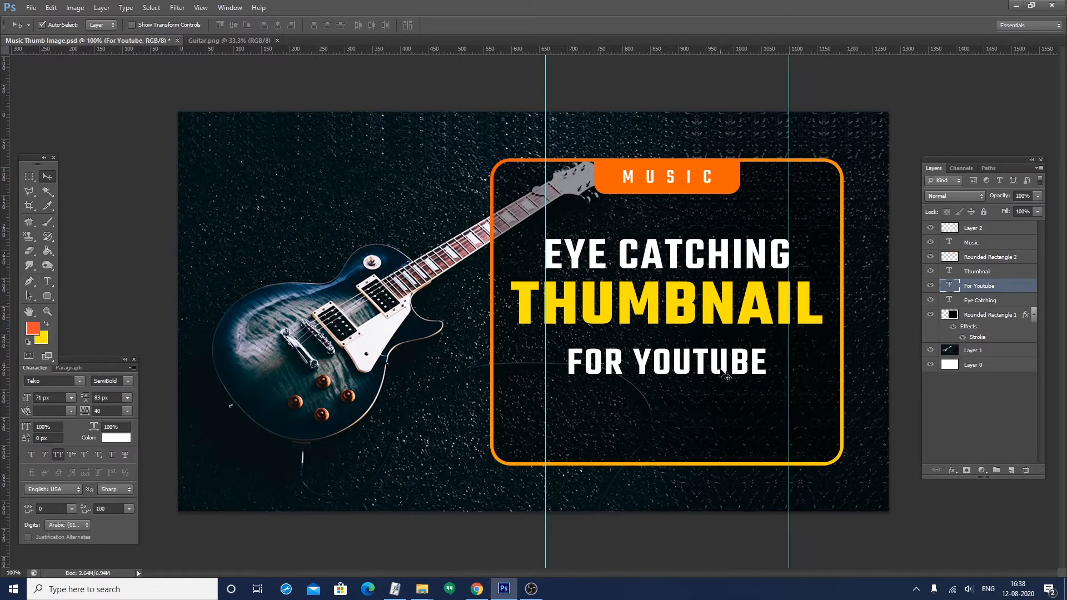
Enlarge the FOR YOUTUBE text to 87 px so its width fits between the two vertical guides
double_click(949, 286)
key(Up)
key(Up)
key(Up)
key(Up)
key(Up)
key(Up)
key(Up)
key(Up)
key(Up)
key(Up)
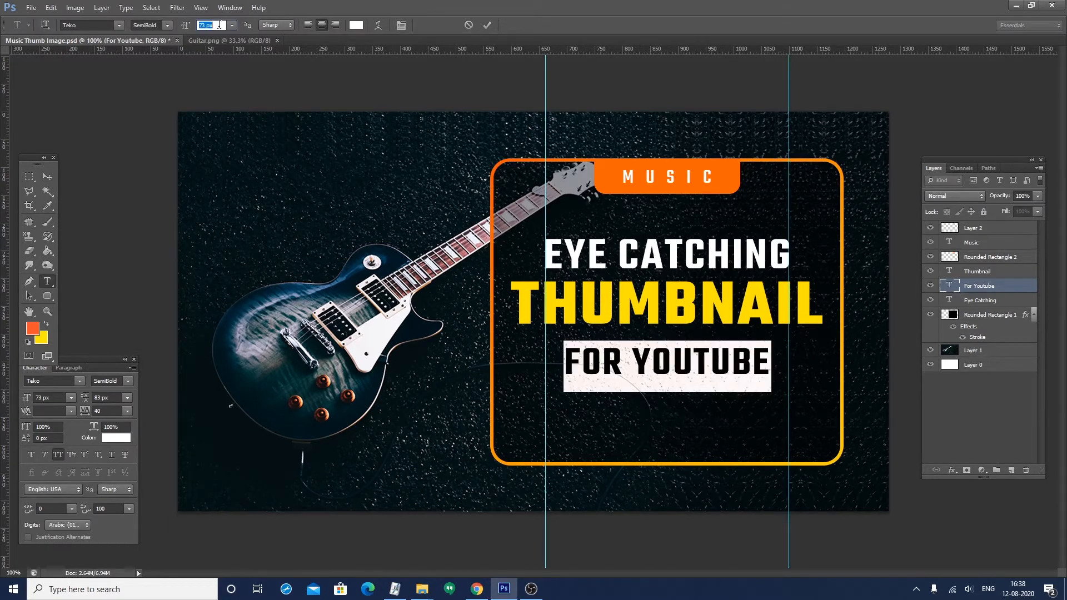
key(Up)
key(Up)
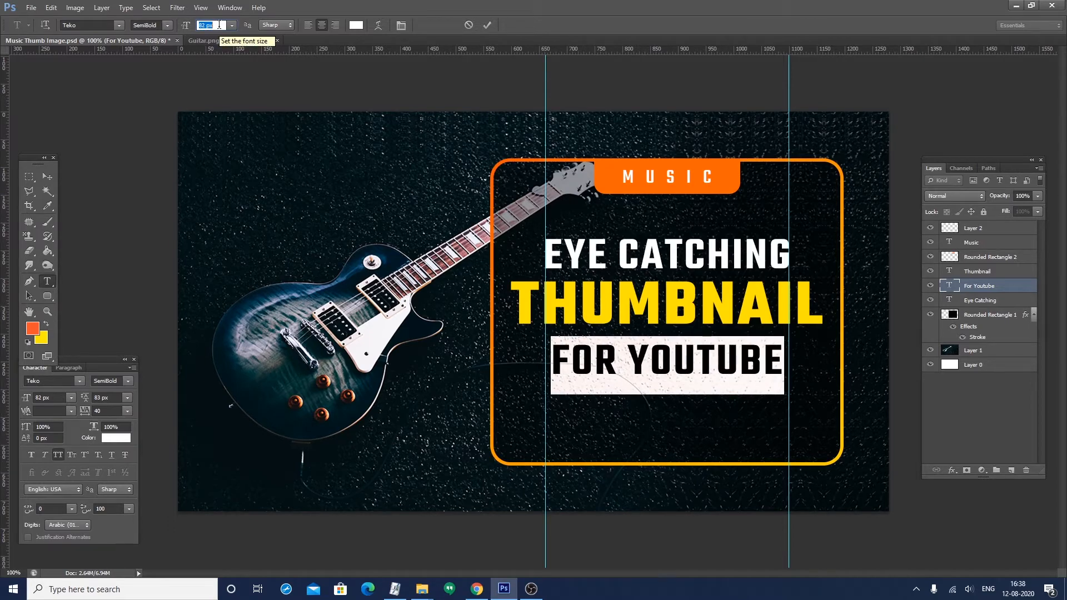
key(Down)
key(Up)
key(Up)
key(Return)
key(ctrl+Return)
double_click(950, 286)
key(Up)
key(Up)
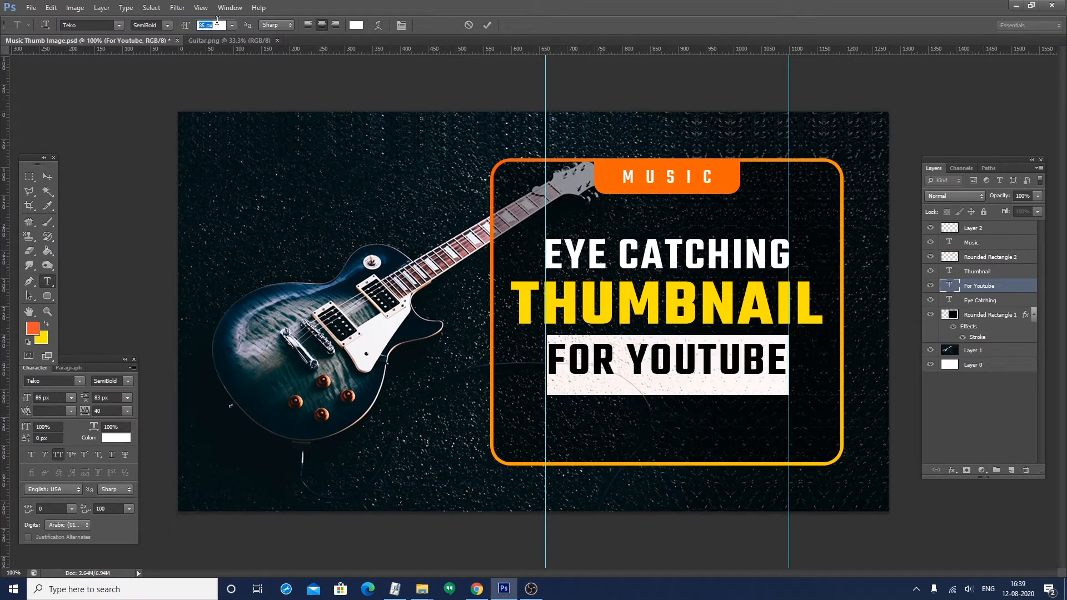
key(Up)
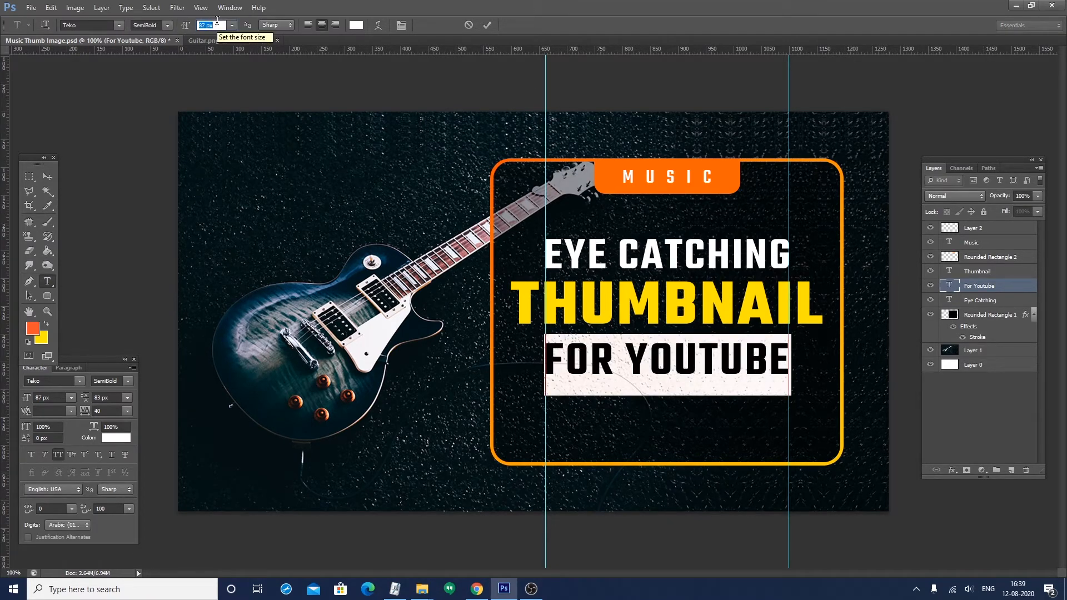
key(ctrl+Return)
Align the enlarged FOR YOUTUBE line to the rounded frame's horizontal centre, then select that line alone
key(v)
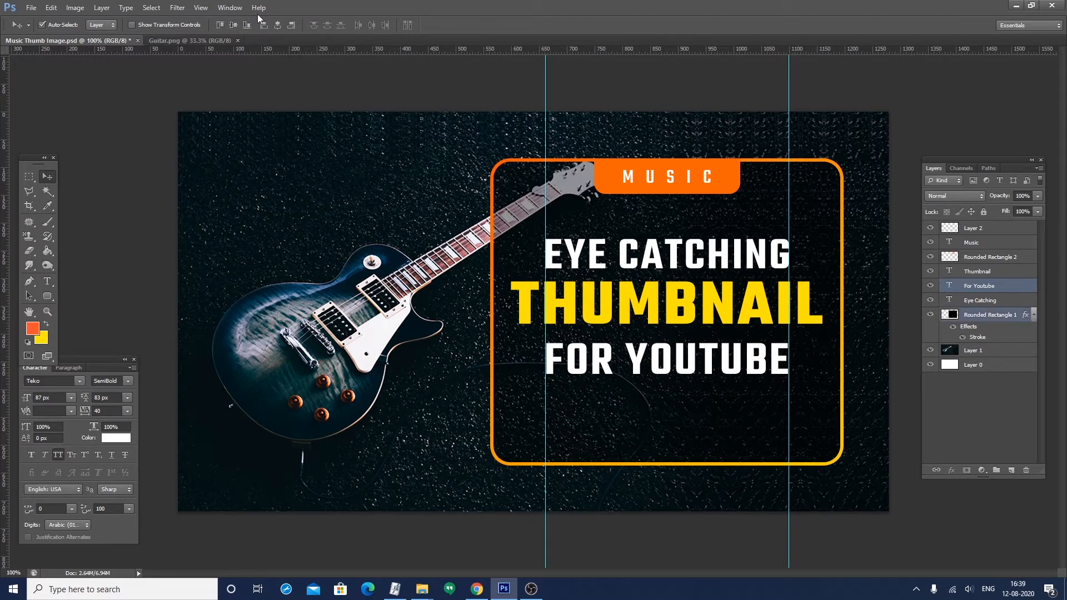
click(685, 325)
click(680, 356)
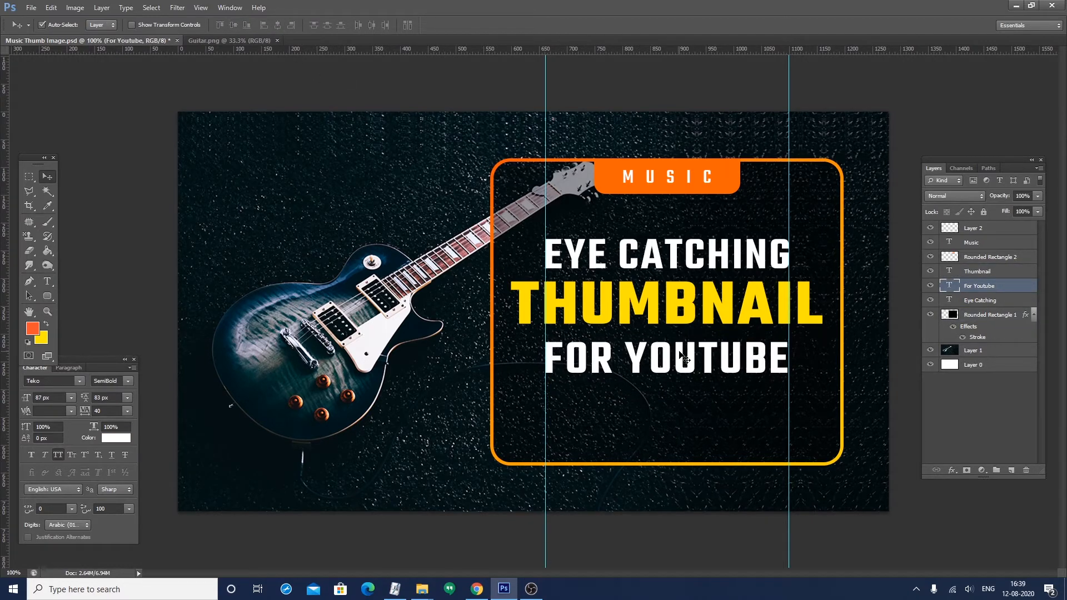
Shift the FOR YOUTUBE and THUMBNAIL lines slightly down to even out the title's line spacing, and save the document
drag(680, 355, 680, 361)
click(676, 317)
key(Down)
key(Down)
key(Down)
key(Down)
key(Down)
key(Down)
key(Down)
key(Down)
key(Down)
key(Down)
key(Down)
key(Down)
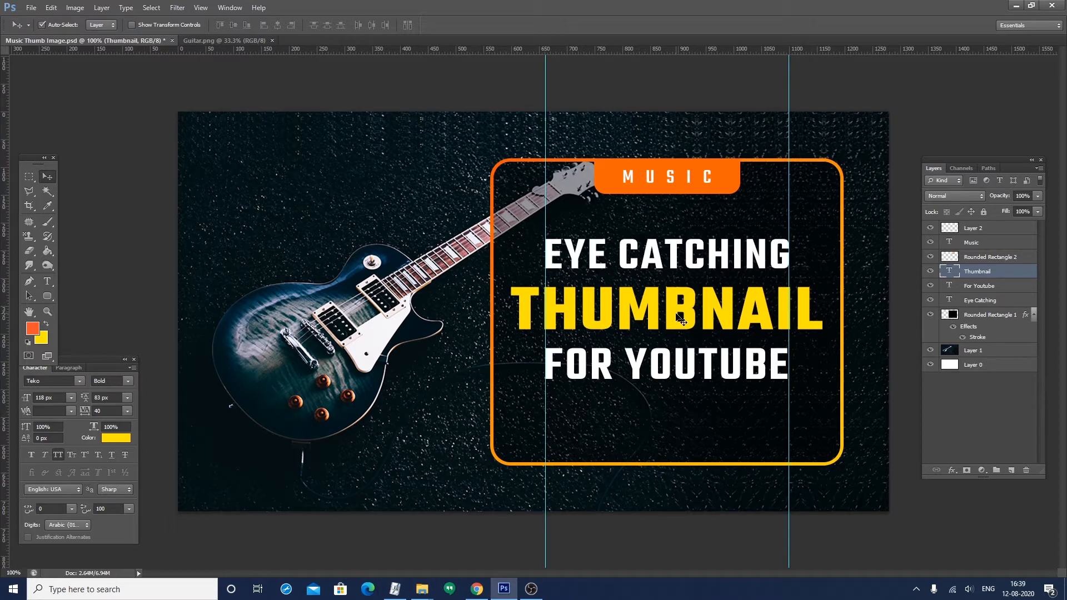
key(ctrl+s)
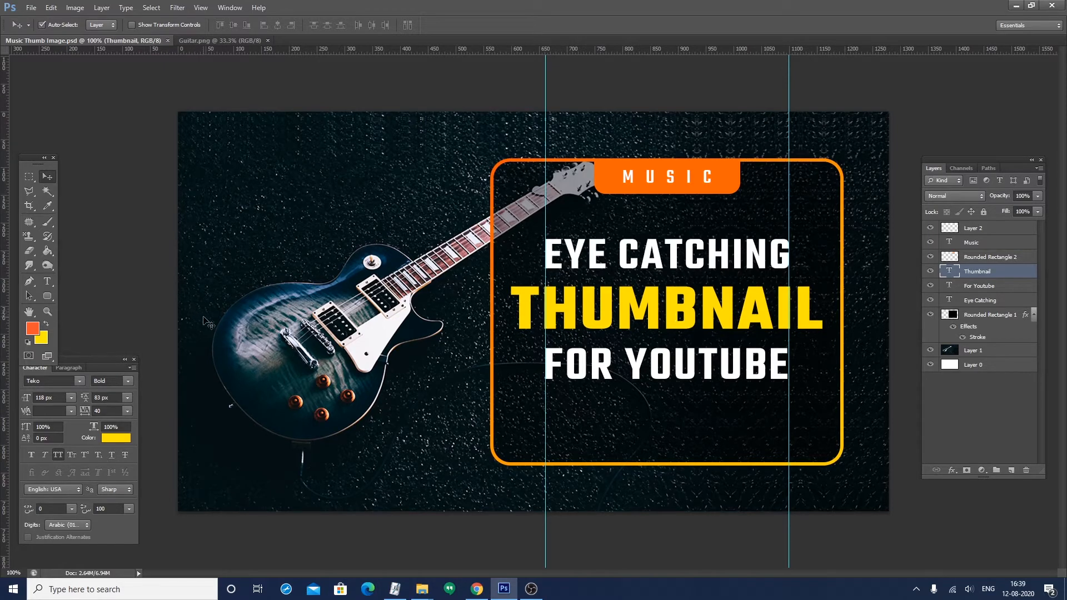
Add a new text line reading INCREASE VIEW & SUBSCRIBERS beneath the FOR YOUTUBE line
click(47, 280)
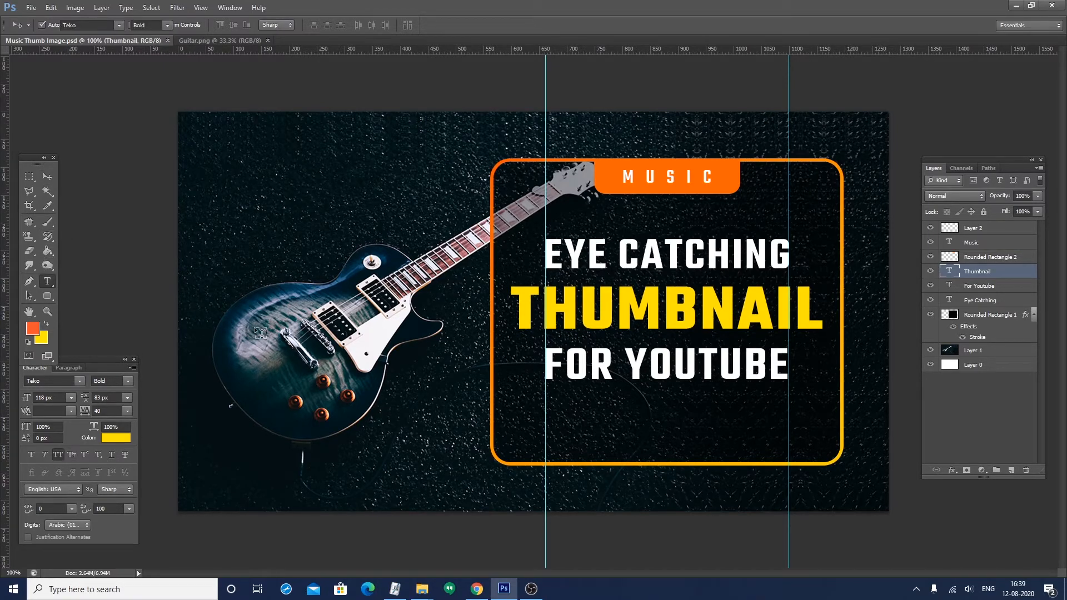
click(578, 410)
text(INCREASE VIEW)
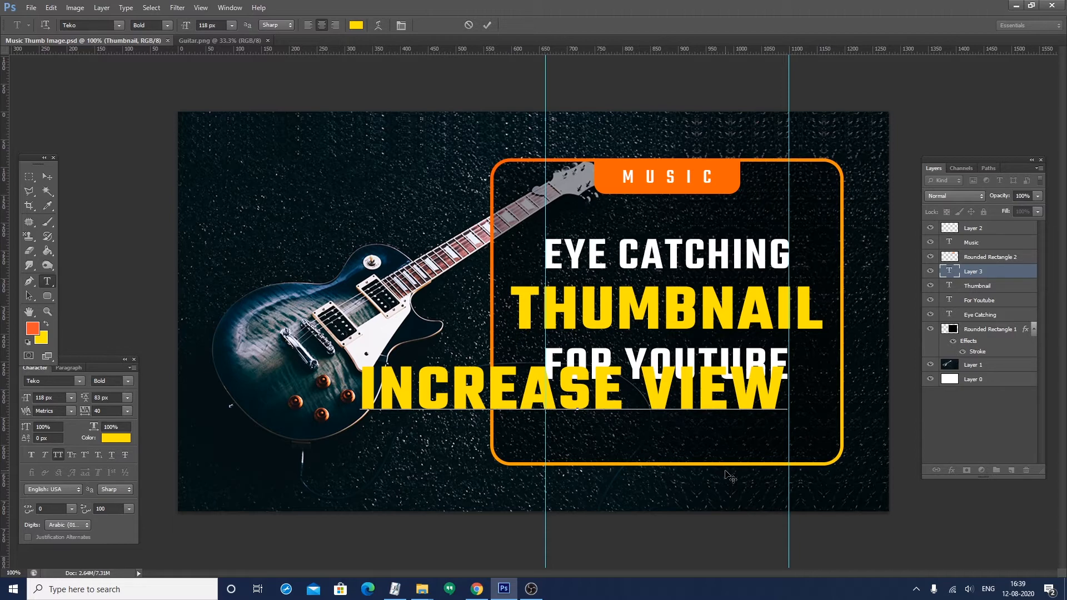
text(&)
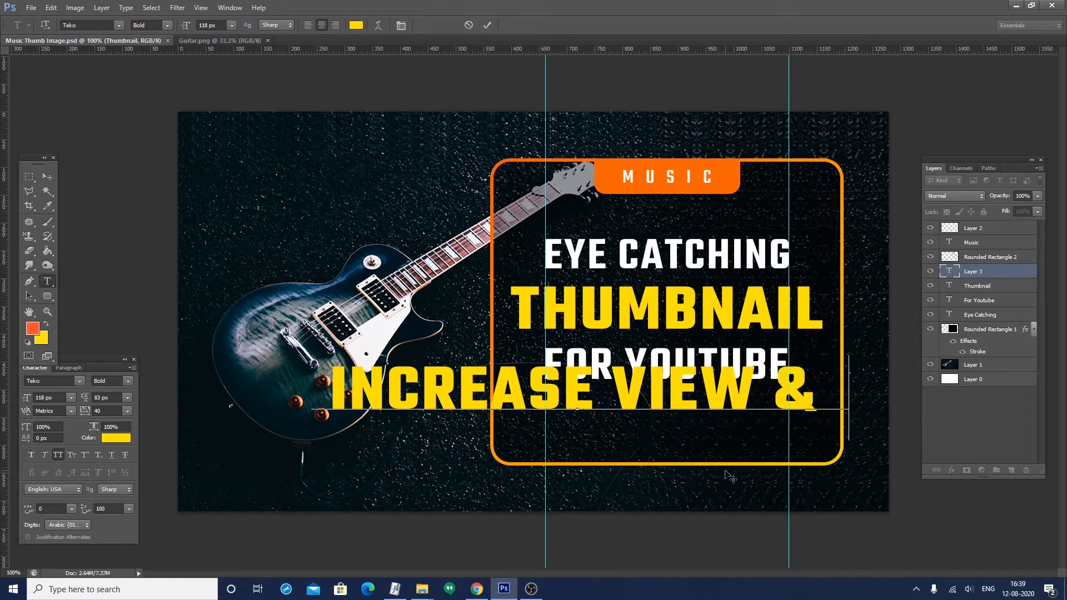
text( SUBSCRIBERS)
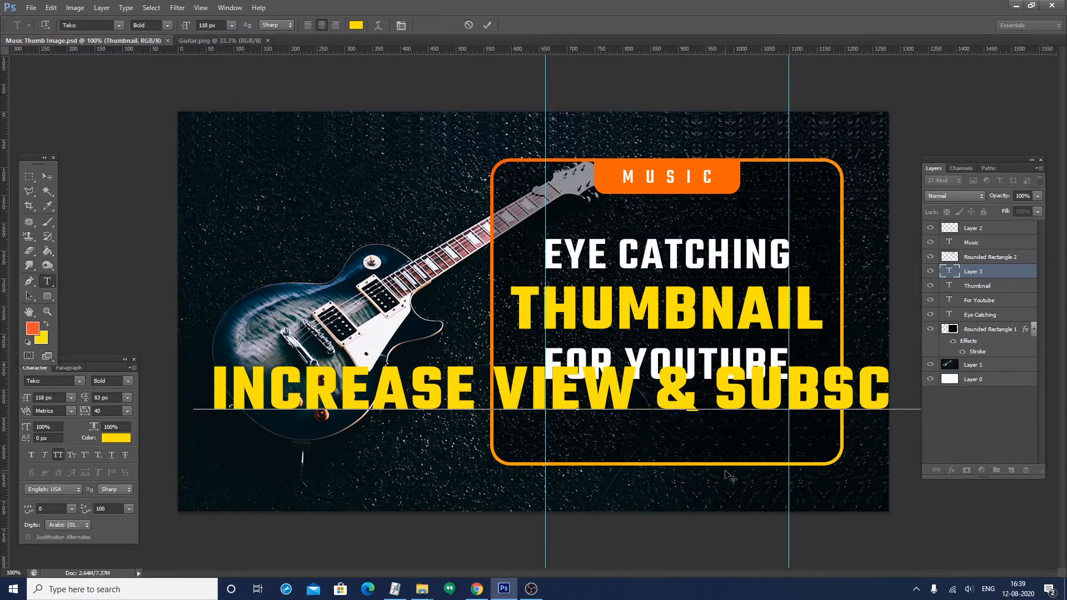
Reduce the whole INCREASE VIEW & SUBSCRIBERS line to a font size of 34 px and commit the text
key(ctrl)
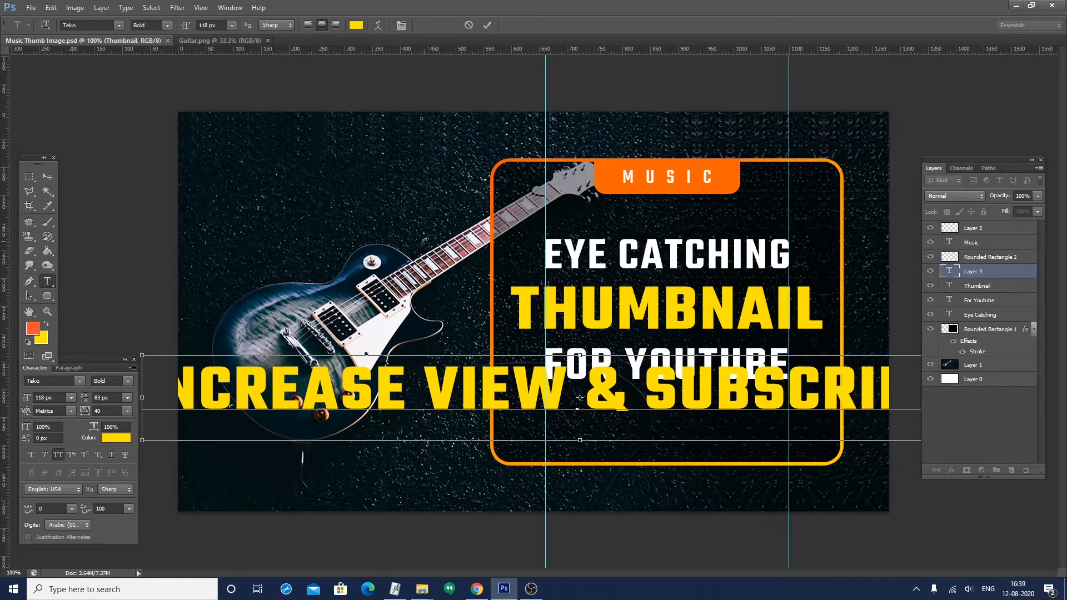
key(ctrl+a)
click(208, 25)
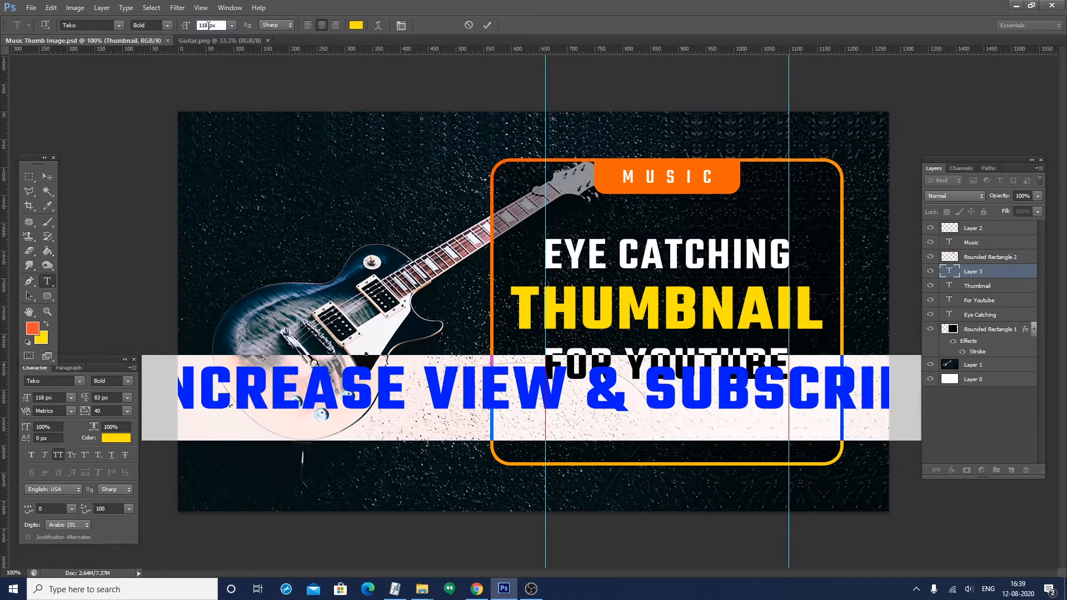
text(60)
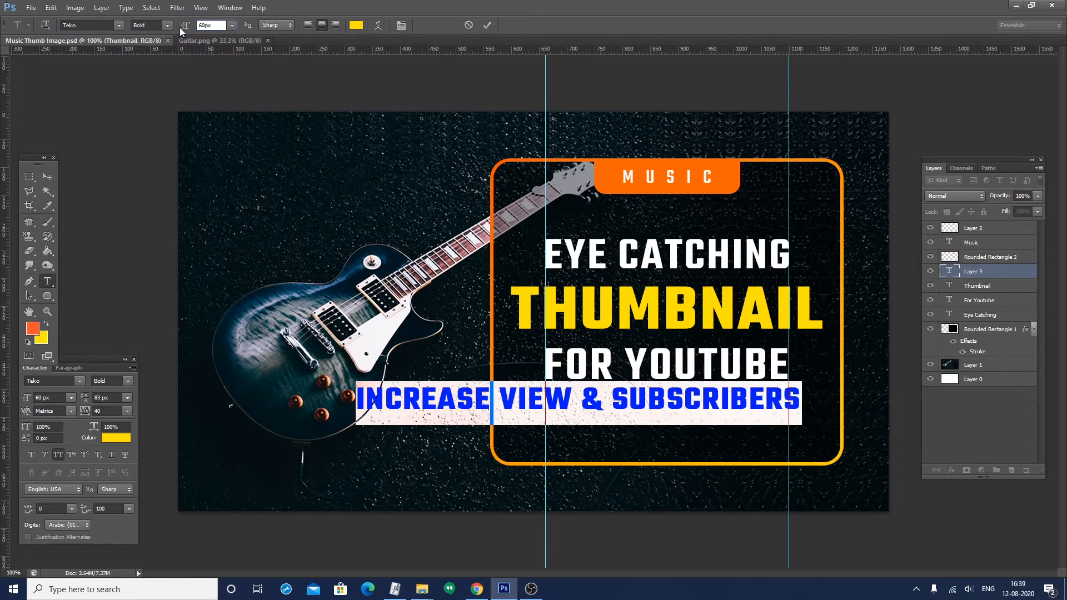
key(Down)
key(Down)
key(Down)
key(Down)
key(Down)
key(Down)
key(Down)
key(Down)
key(Down)
key(Down)
key(Down)
key(Down)
key(Down)
key(Down)
key(Down)
key(Down)
key(Down)
key(Down)
key(Down)
key(Down)
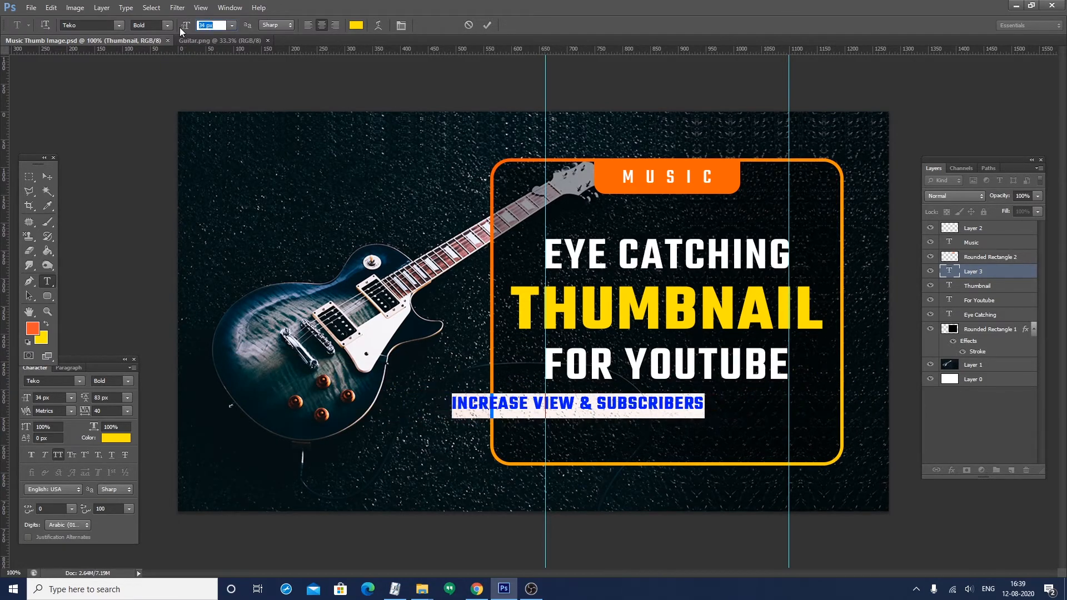
key(ctrl+Return)
Move the INCREASE VIEW & SUBSCRIBERS line about 169 px right so it starts at the left guide under FOR YOUTUBE
click(51, 176)
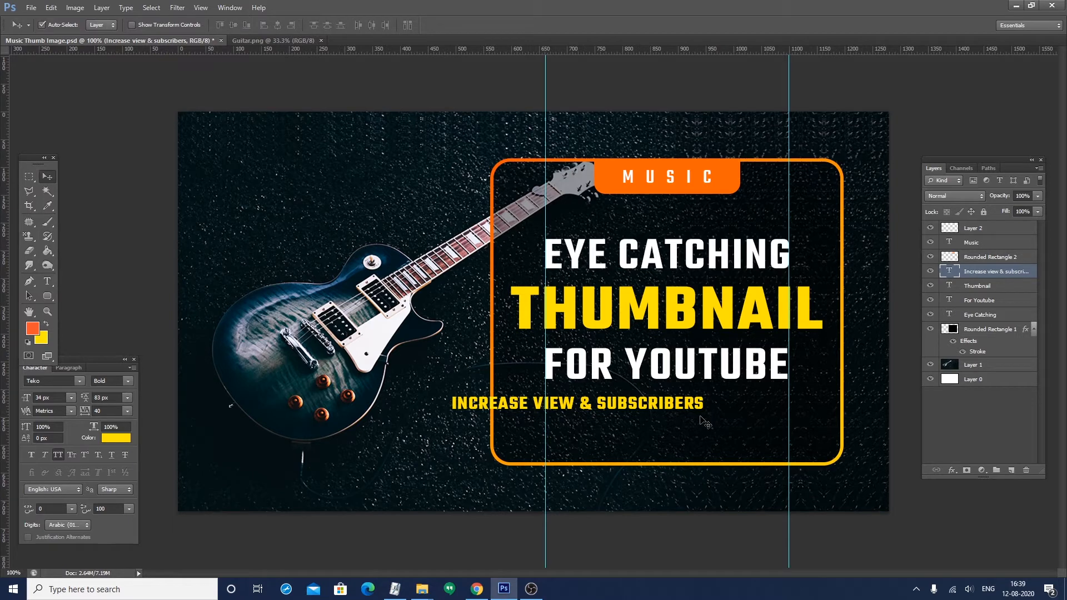
drag(627, 406, 721, 403)
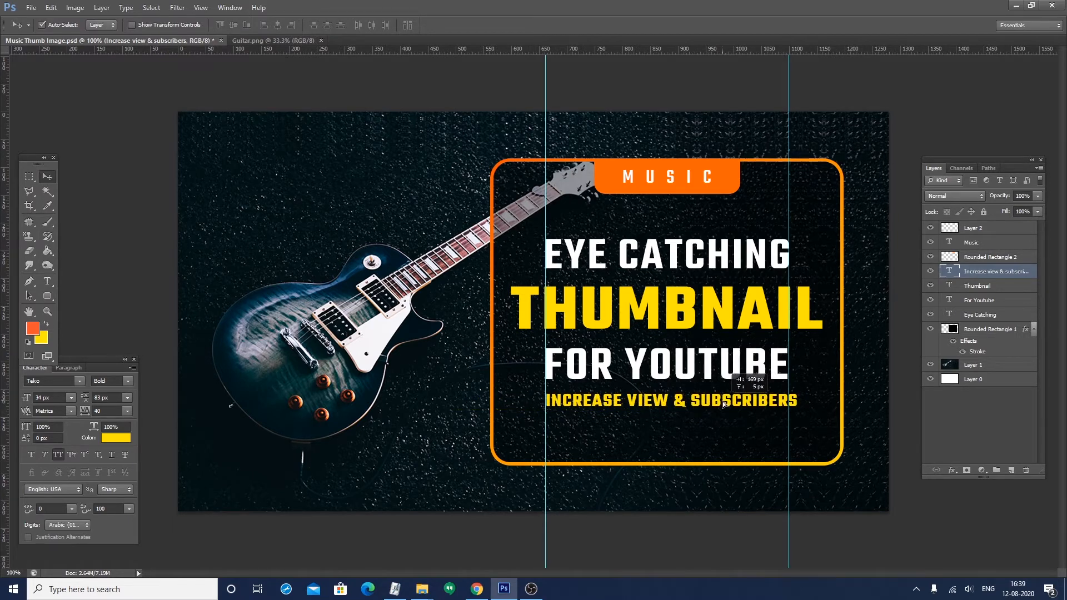